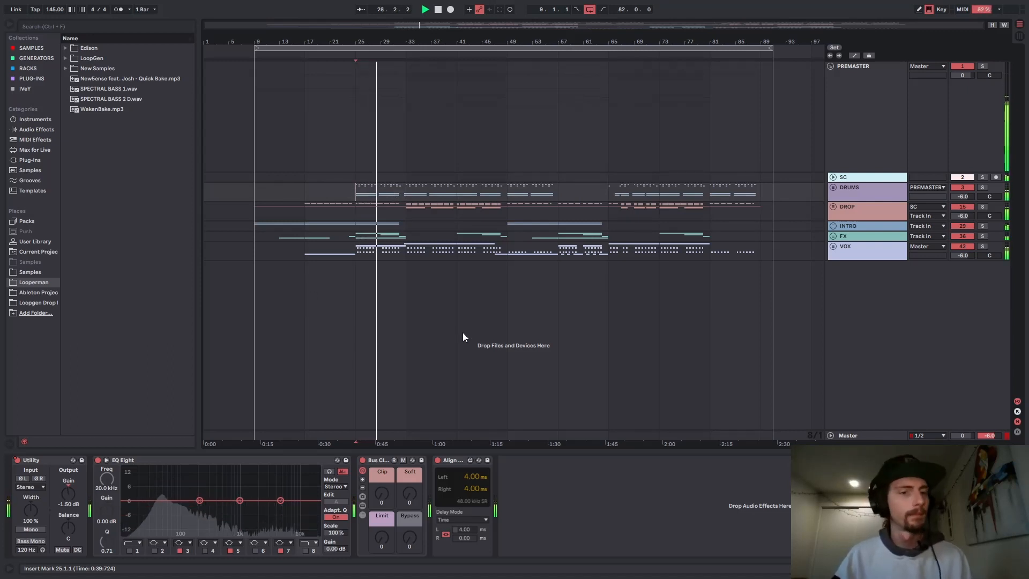
Step: Display the Master track's effect chain and expand the DROP group to view its Serum clips around bar 38 during playback
left_click(806, 435)
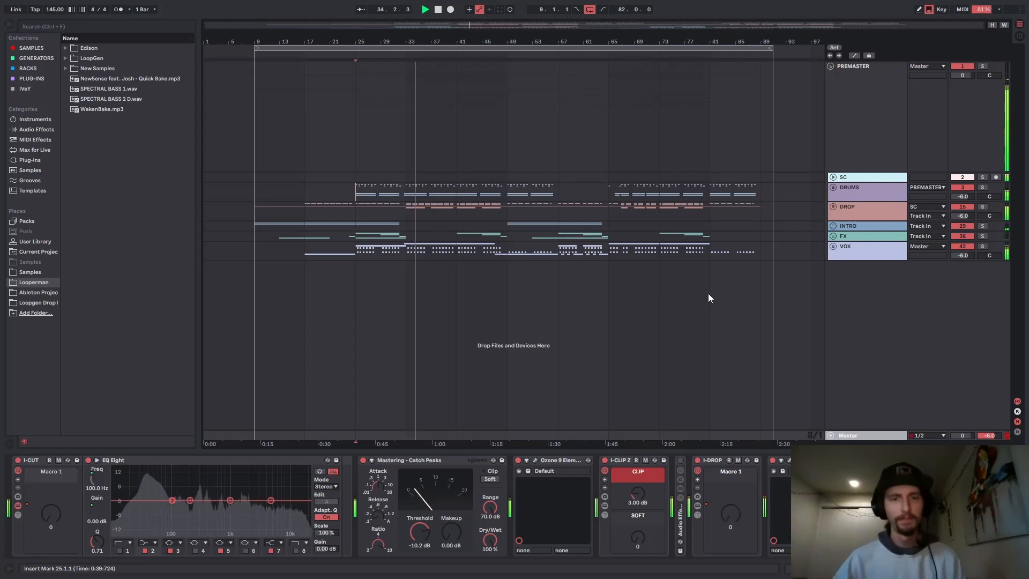
left_click(833, 206)
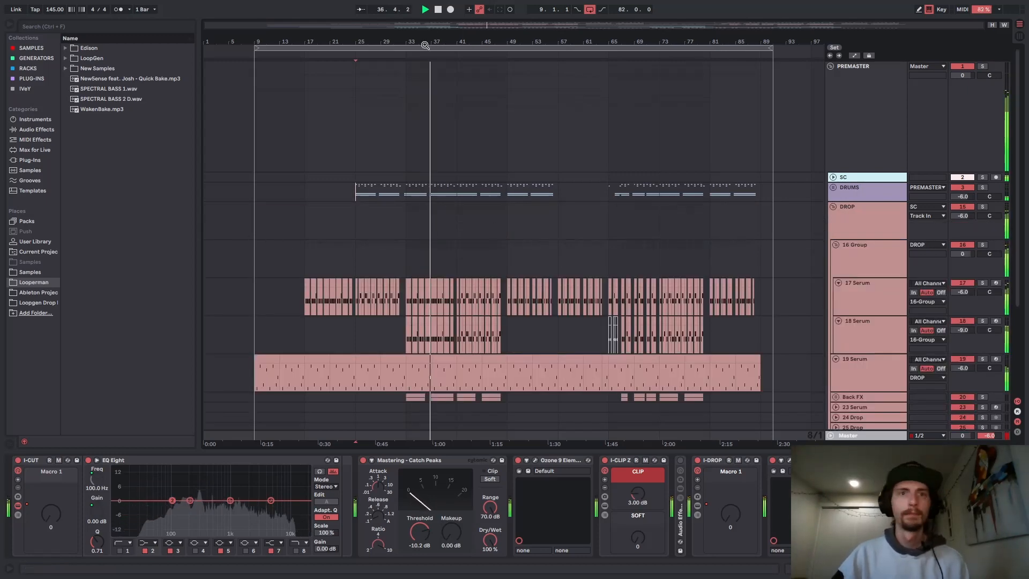
left_click_drag(424, 45, 446, 128)
scroll(481, 271, "down", 2)
scroll(482, 271, "down", 1)
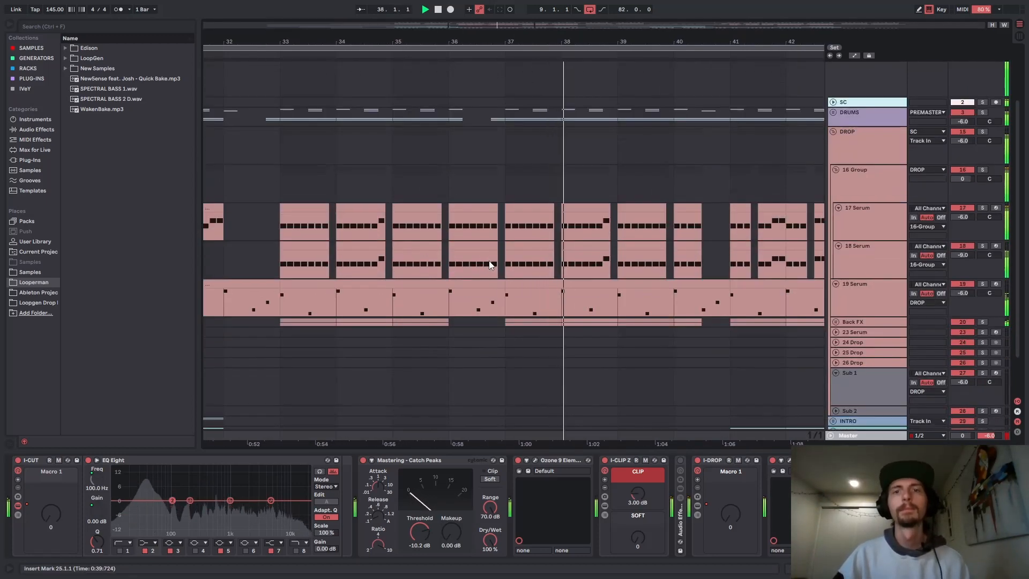
Step: Make the arrangement follow playback and look through the DROP and VOX group tracks while the song plays
left_click(360, 10)
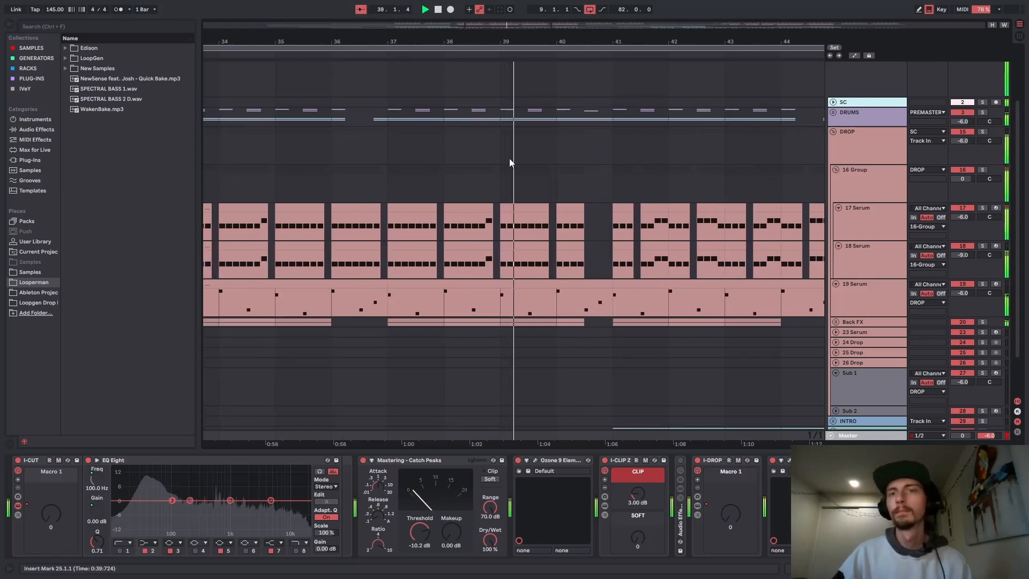
scroll(639, 180, "down", 3)
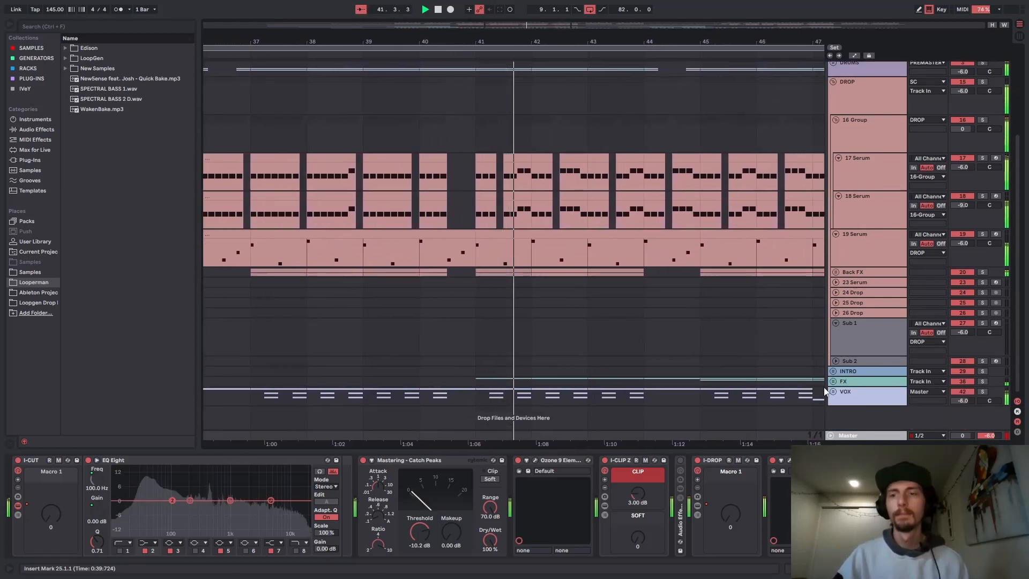
scroll(574, 211, "down", 2)
scroll(575, 211, "down", 5)
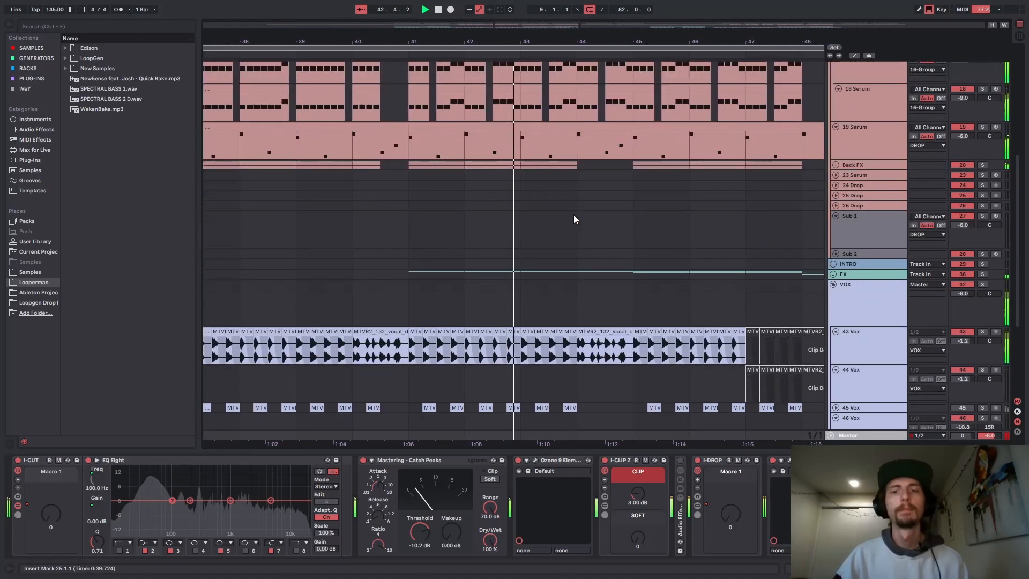
scroll(796, 238, "down", 3)
scroll(795, 236, "down", 3)
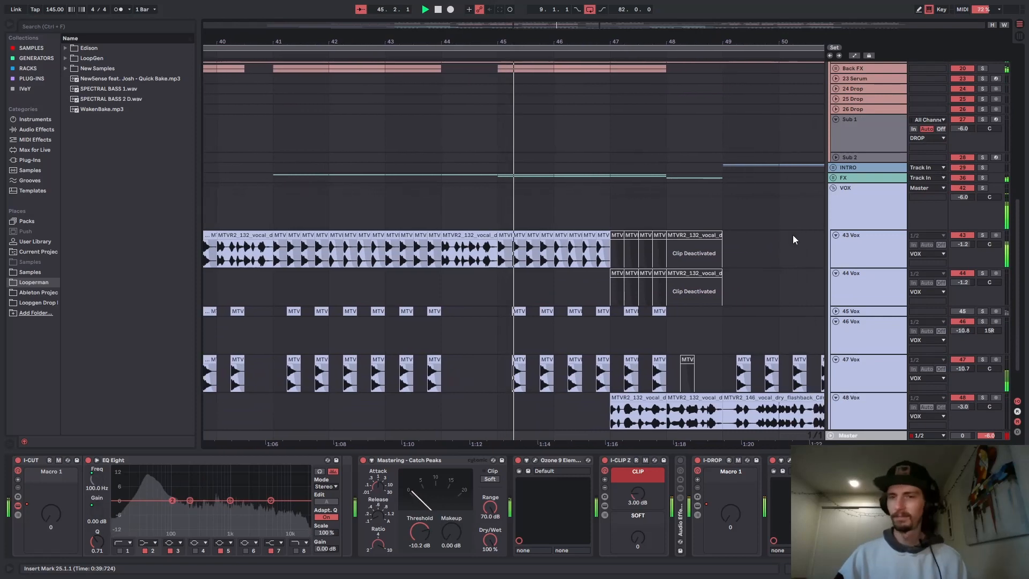
scroll(776, 190, "up", 12)
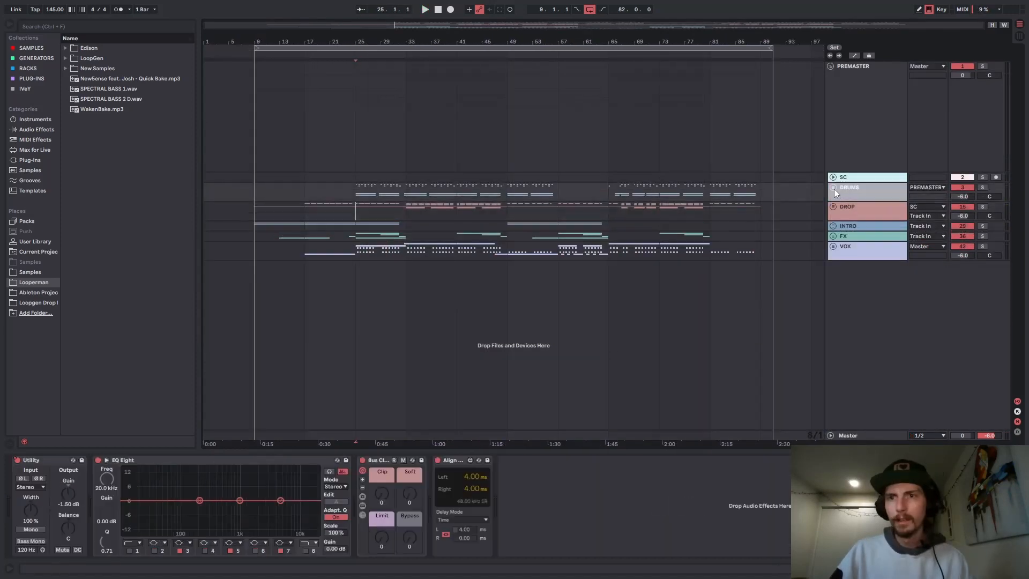
Step: Expand the DRUMS group and inspect the drum racks on the Kick and Snare/Clap tracks
left_click(832, 188)
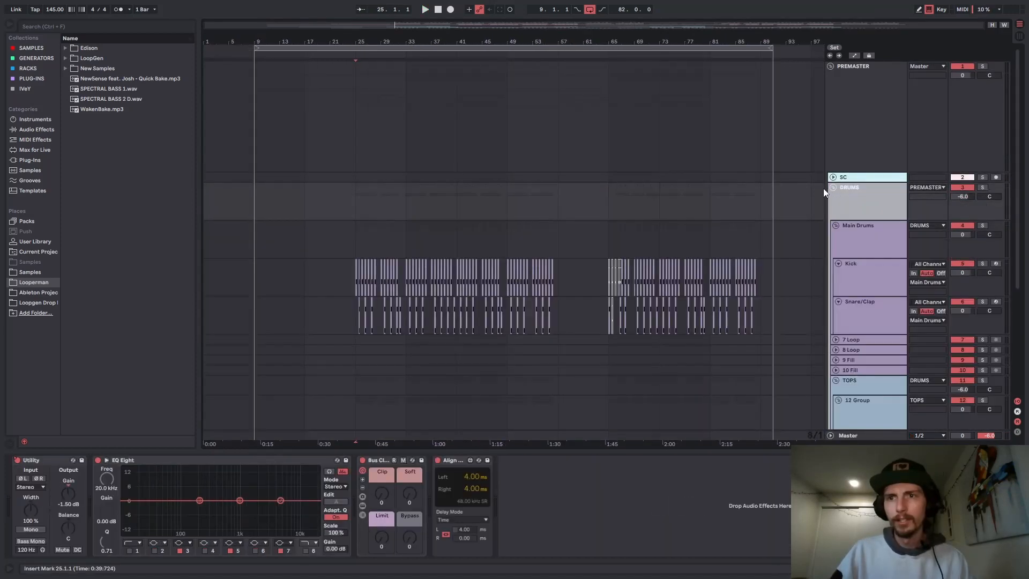
left_click(846, 264)
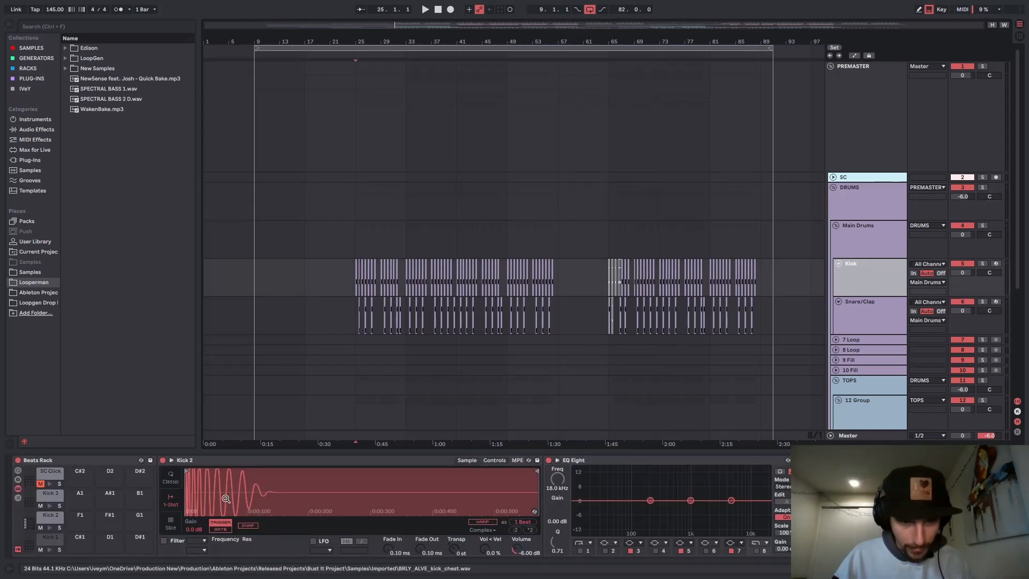
left_click(873, 318)
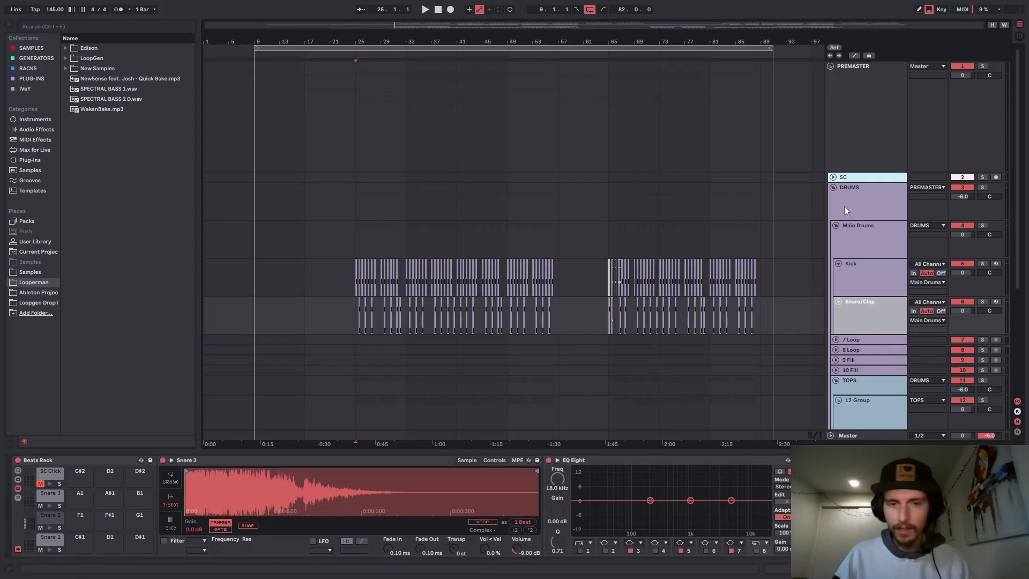
Step: Solo the Main Drums group and listen to the kick and snare pattern from bar 25, and view the group's effects
left_click_drag(366, 41, 532, 146)
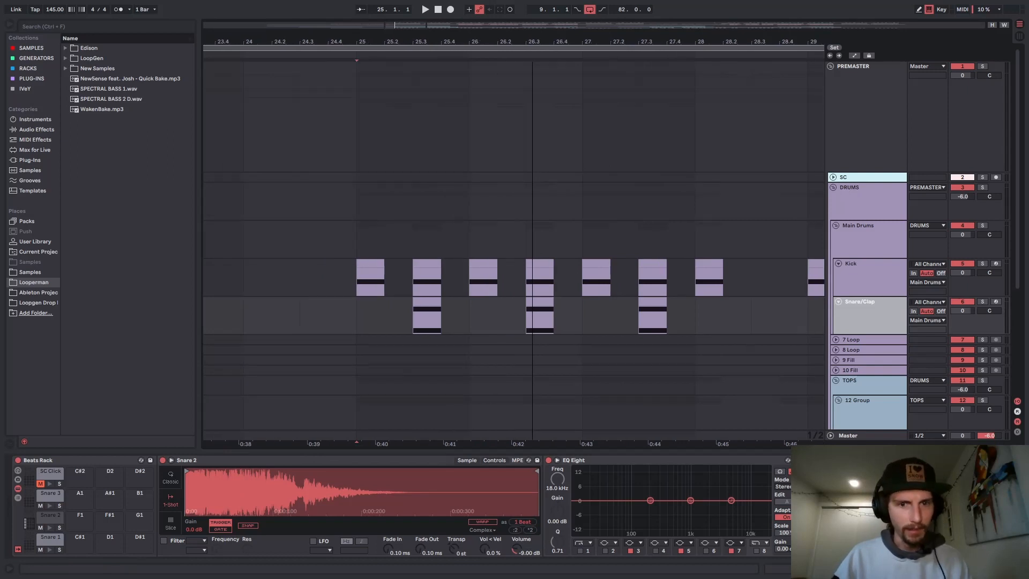
left_click(983, 225)
key("space")
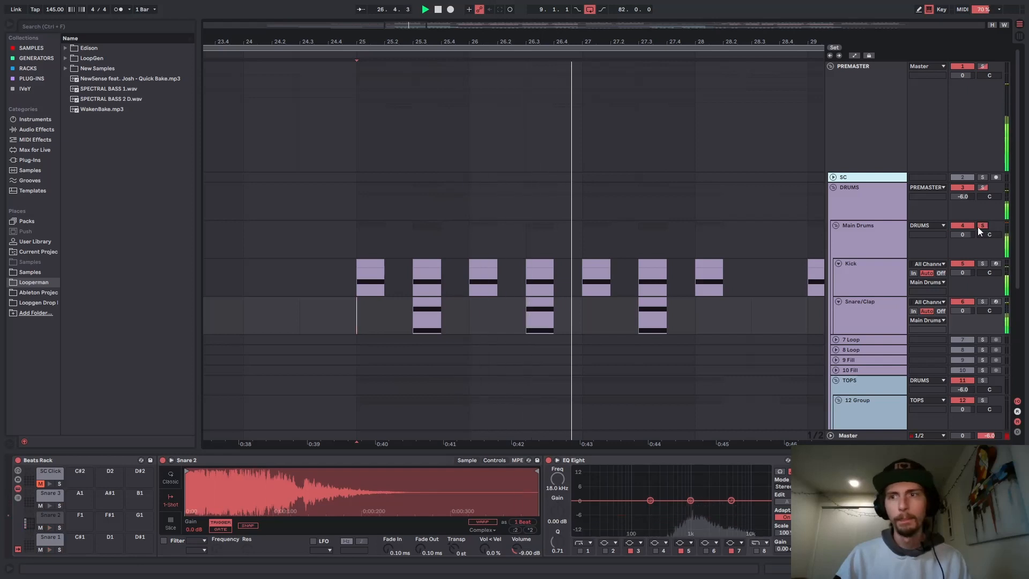
left_click(867, 307)
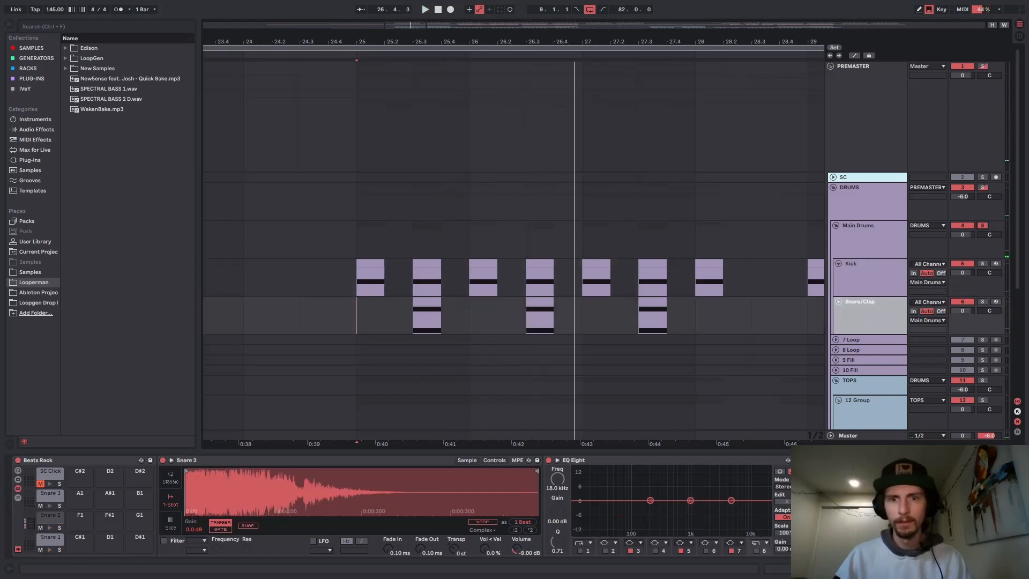
mouse_move(857, 569)
left_mouse_down()
mouse_move(895, 568)
mouse_move(852, 569)
left_mouse_up()
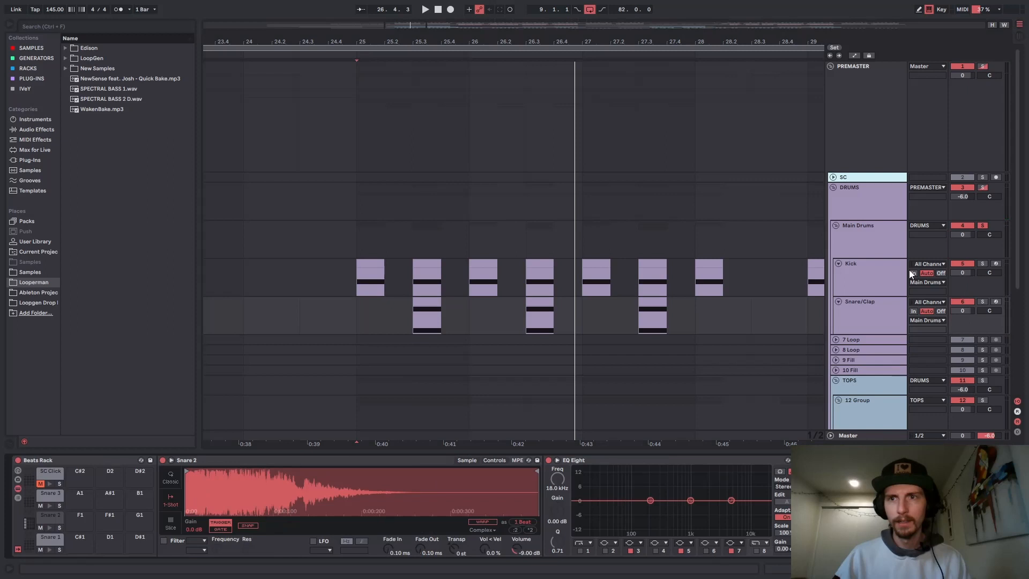
left_click(869, 245)
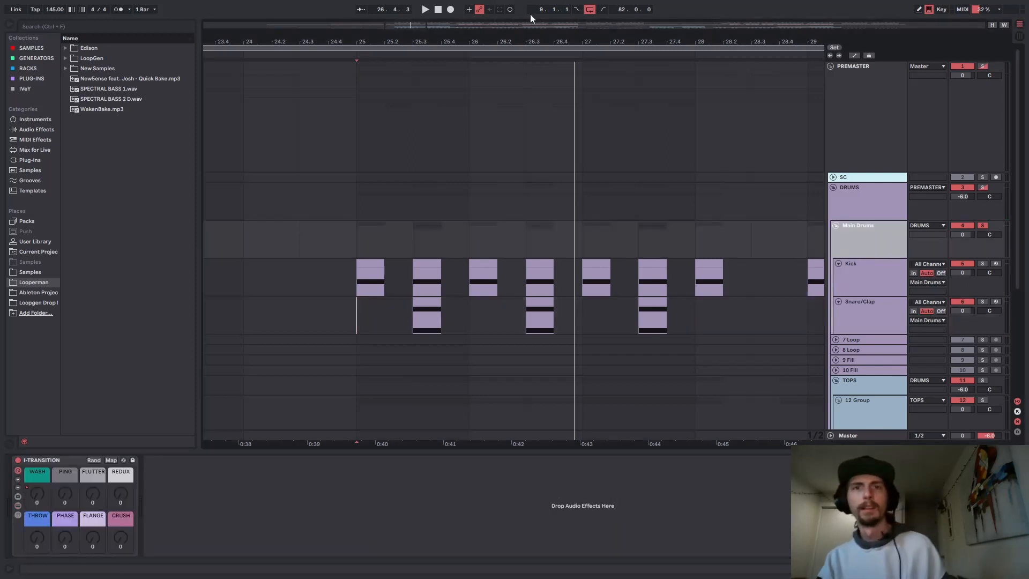
Step: Solo the TOPS group and listen to its top loops from bar 25, inspecting their clips up close
left_click_drag(536, 41, 417, 13)
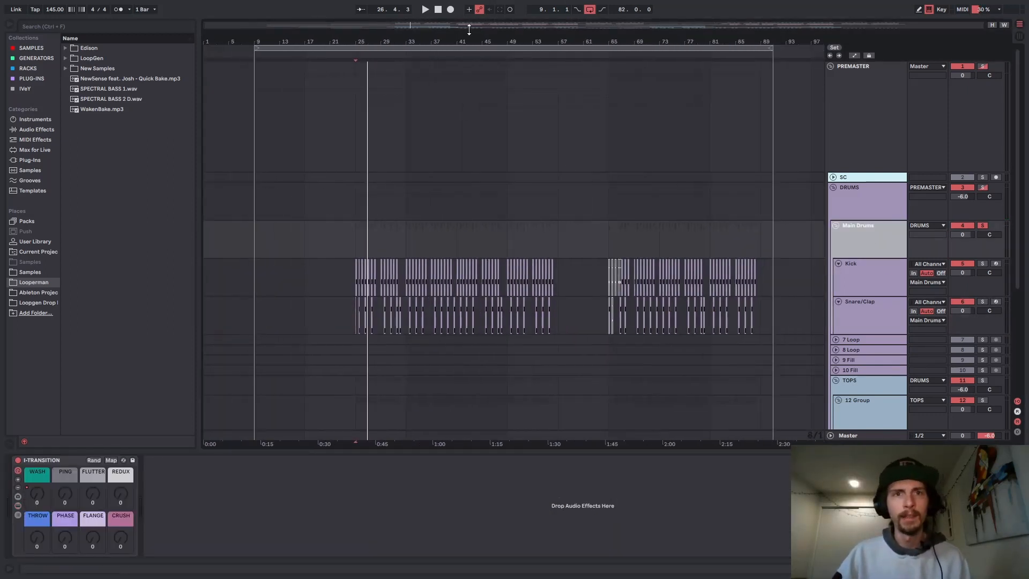
scroll(692, 233, "down", 5)
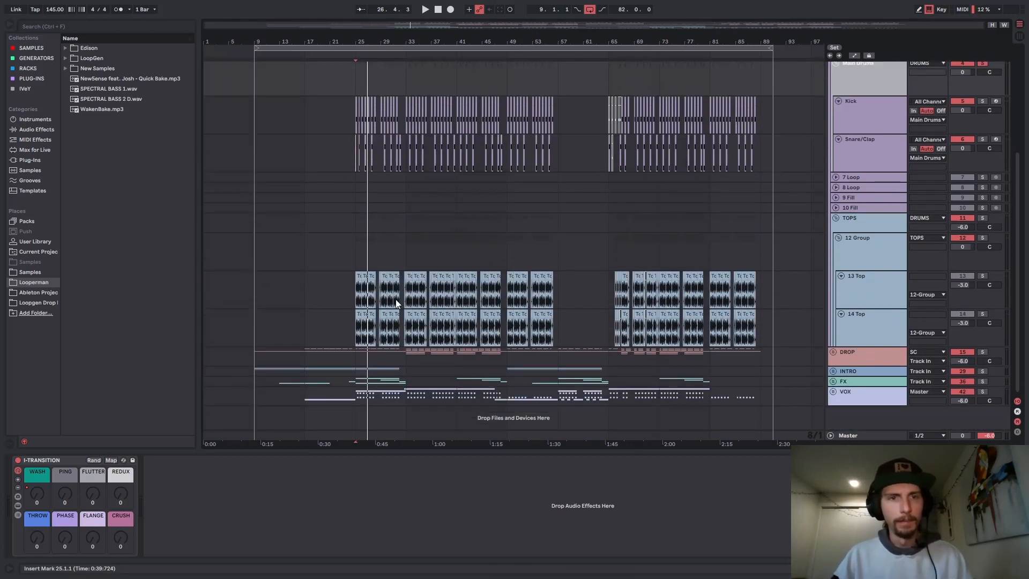
left_click(361, 304)
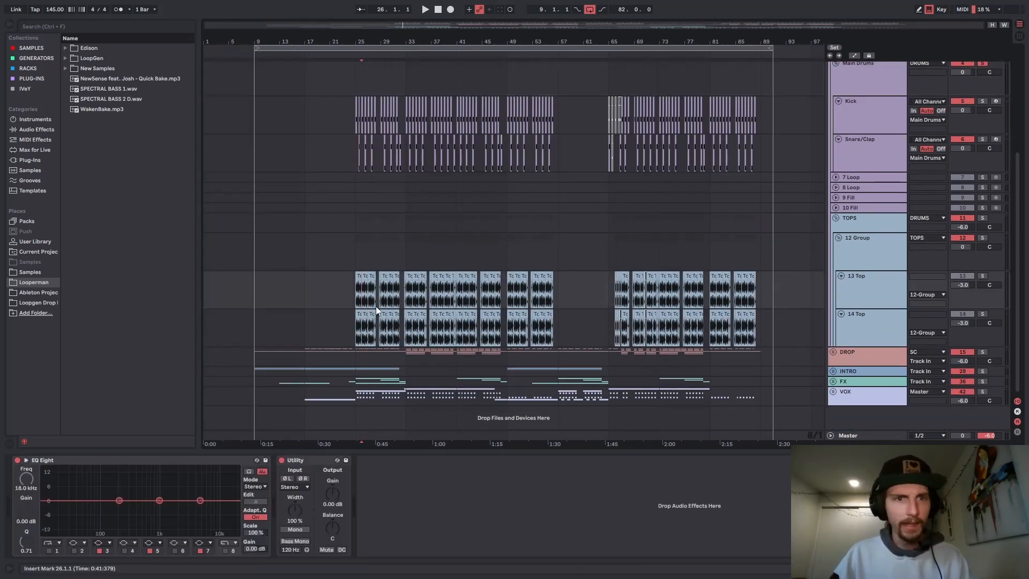
left_click(981, 219)
key("space")
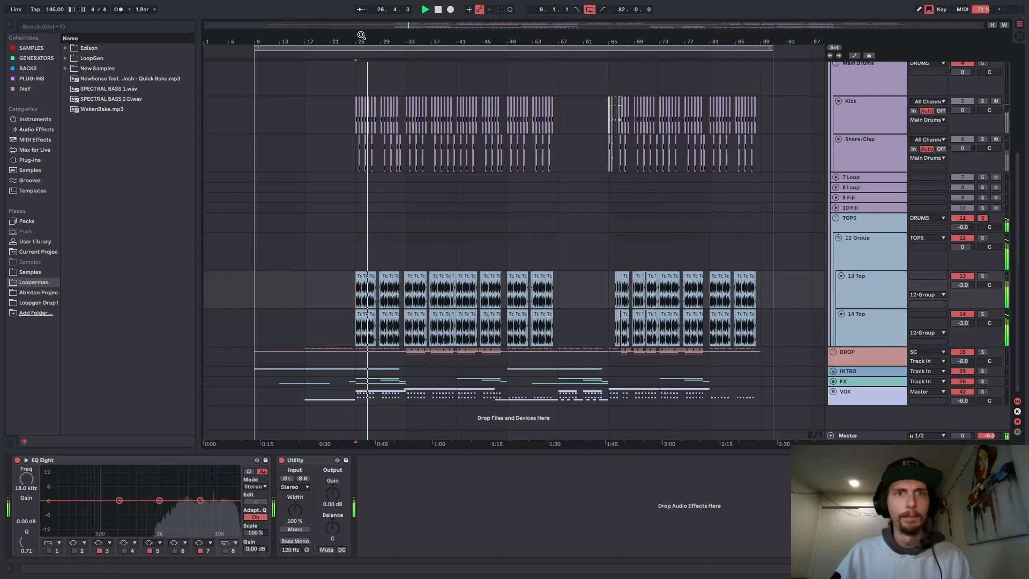
key("space")
left_click_drag(362, 35, 342, 93)
left_click_drag(495, 41, 433, 38)
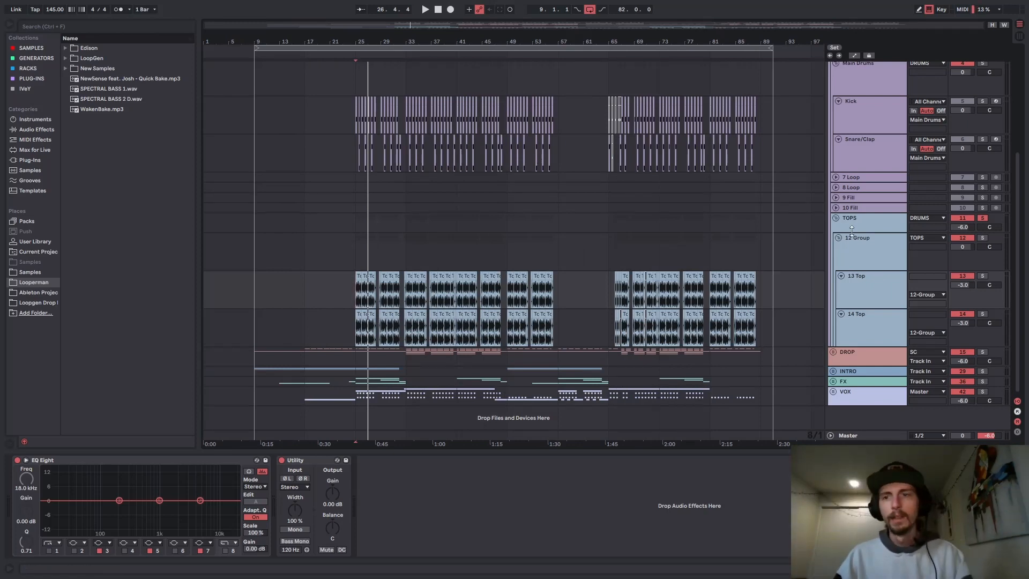
Step: Inspect the devices on the 12 Group and TOPS groups, selecting the TOP SC sidechain rack
left_click(873, 256)
left_click(856, 216)
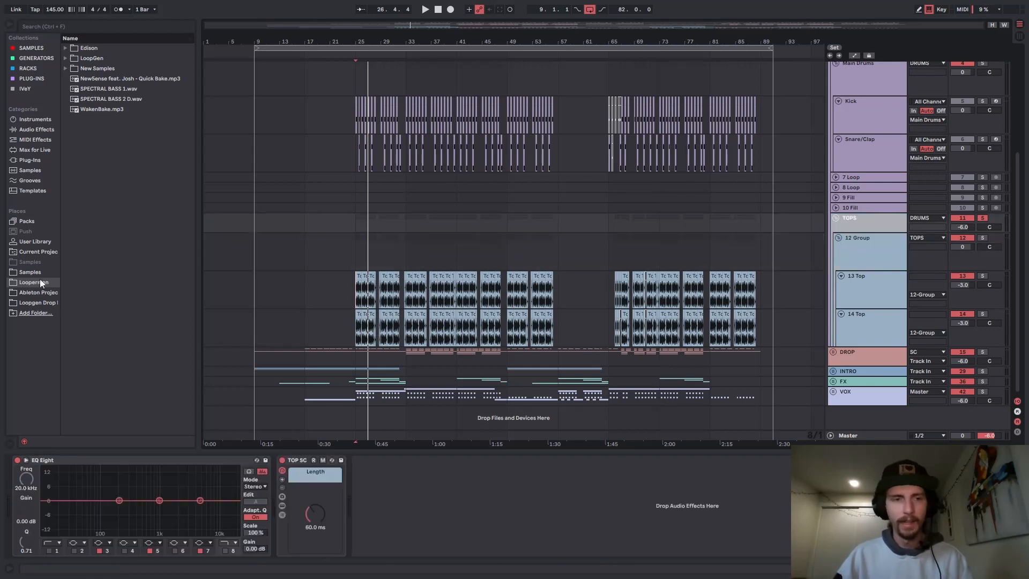
left_click(298, 462)
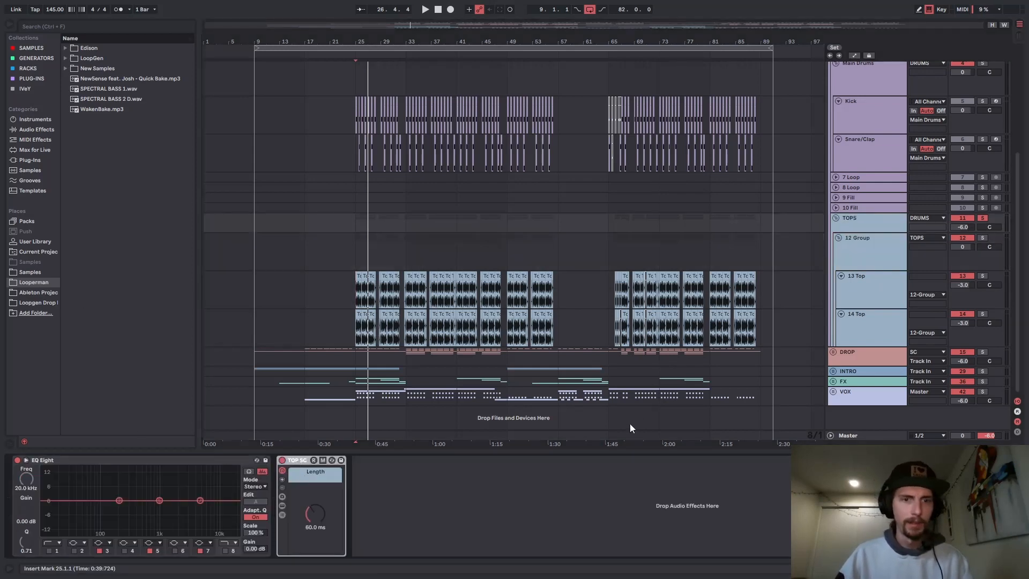
Step: Collapse the DRUMS group and inspect the multiband sidechain rack's Length and Cross controls on the SC track
scroll(639, 294, "up", 5)
left_click(860, 125)
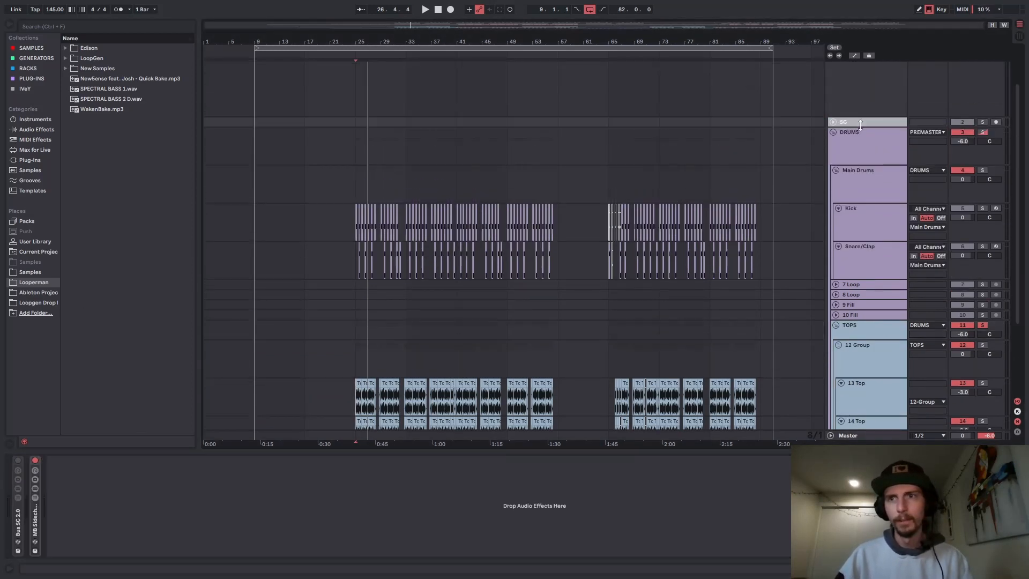
left_click(833, 133)
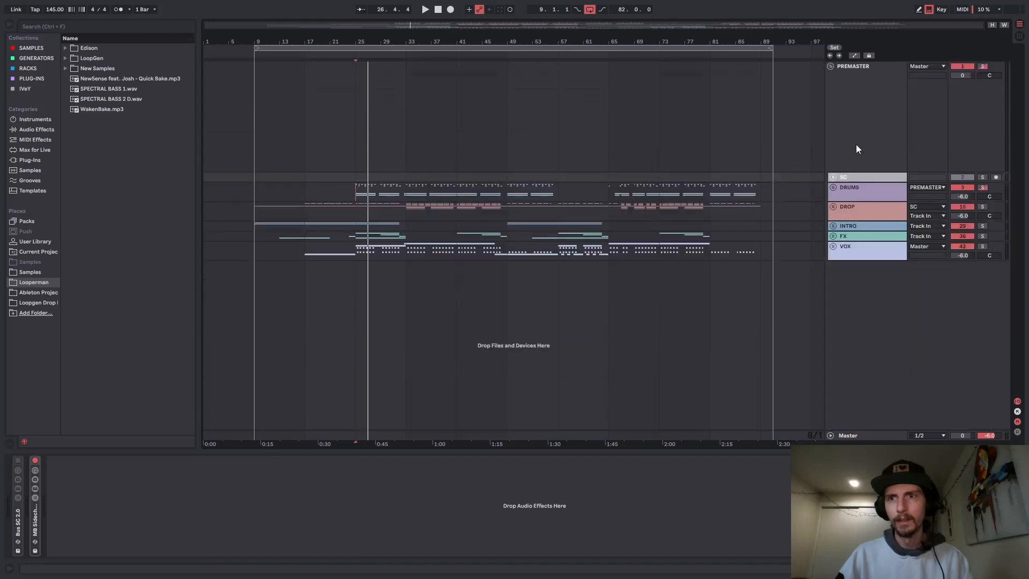
left_click(859, 206)
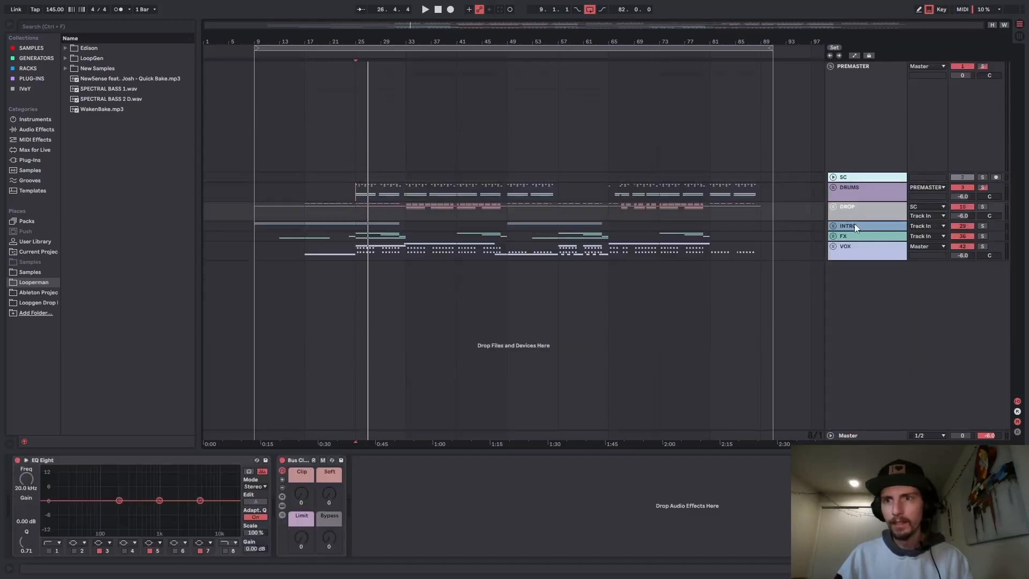
left_click(848, 178)
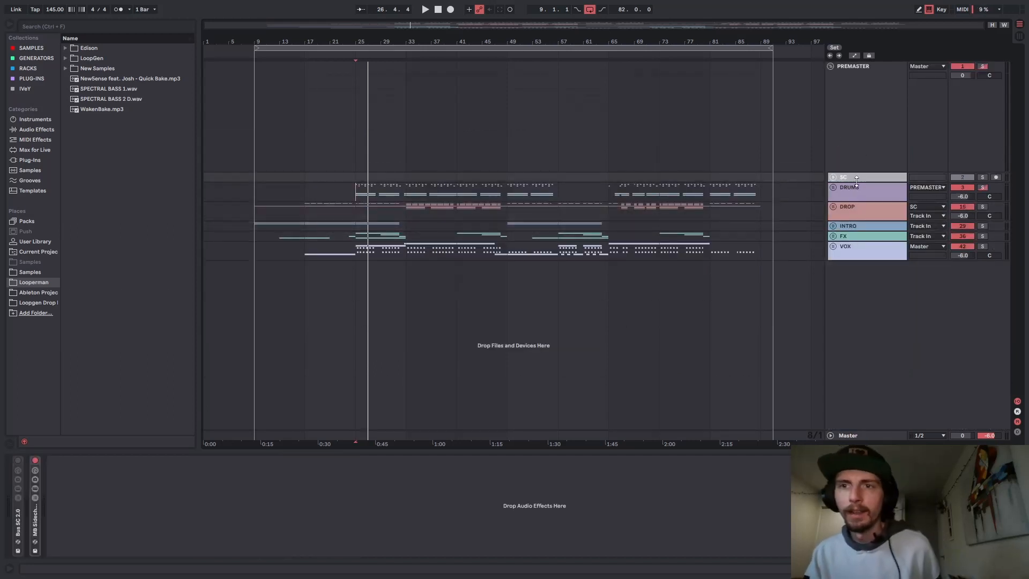
double_click(35, 525)
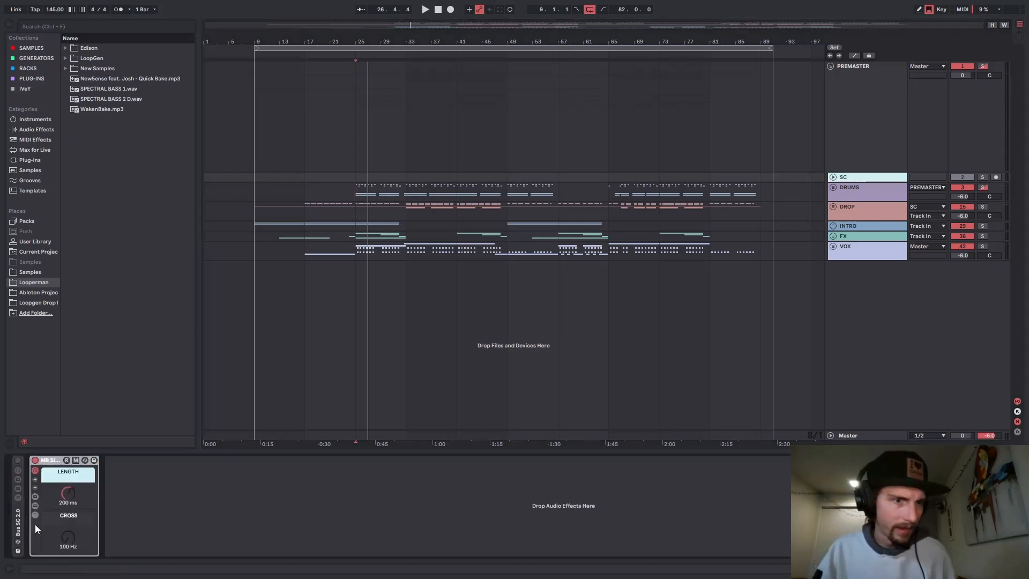
double_click(43, 463)
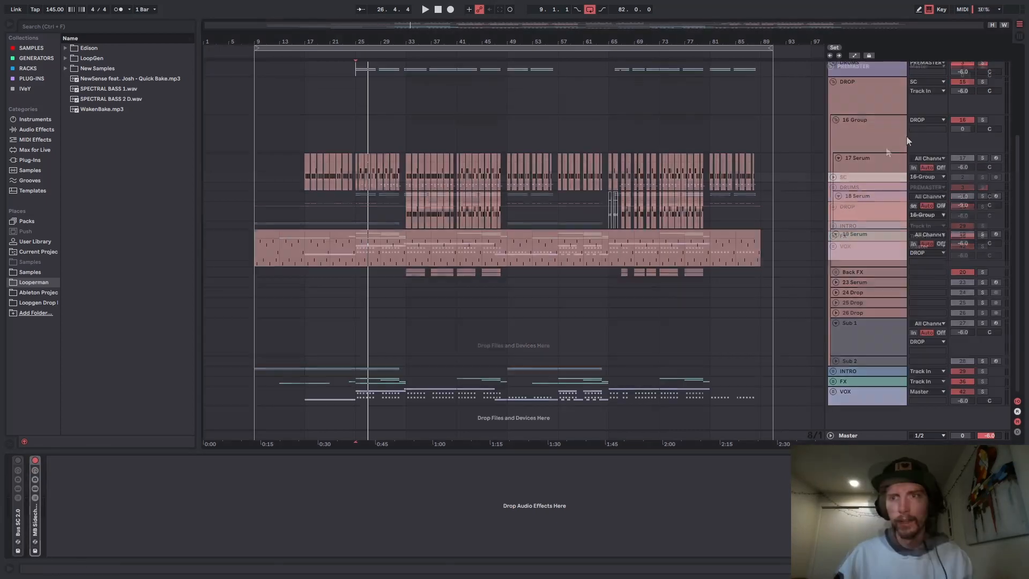
Step: Compare the 16 Group with its parent DROP group, ending on the DROP group's effect chain
left_click(876, 135)
left_click(867, 91)
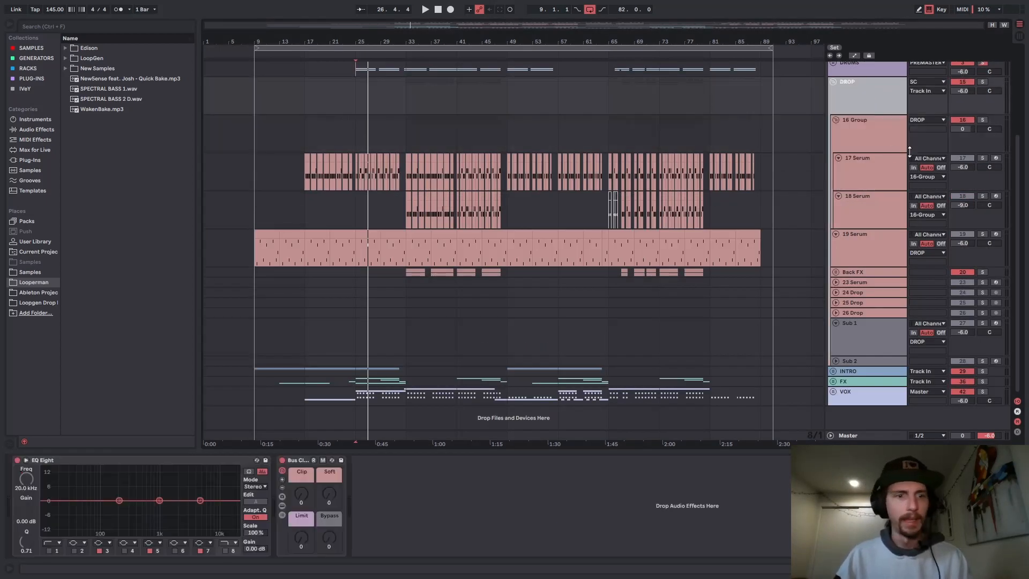
left_click(857, 134)
left_click(854, 105)
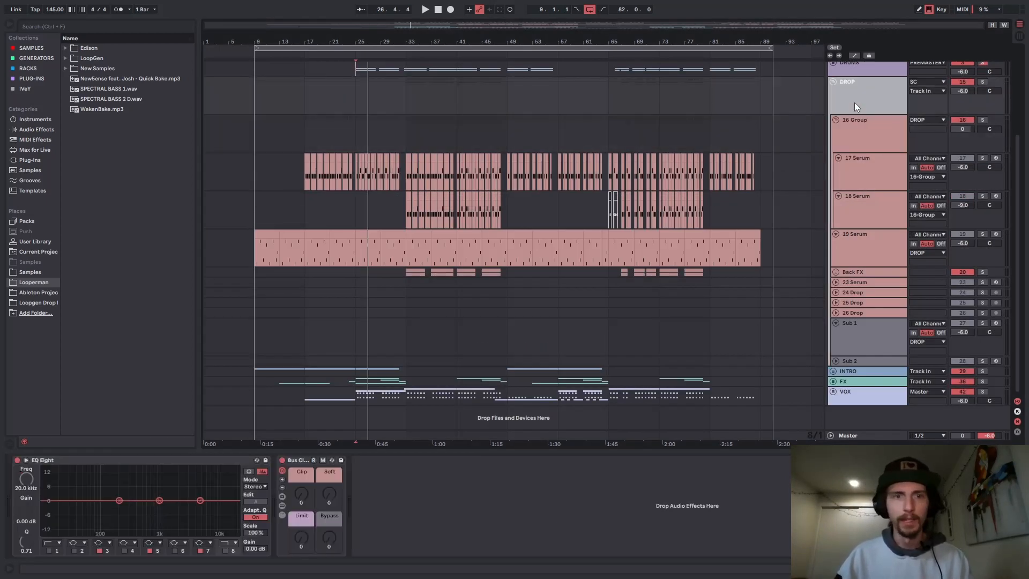
Step: Reveal the Limiter and GClip inside the DROP group's Bus Clip rack, open the GClip window and try the rack's Clip macro
left_click(281, 505)
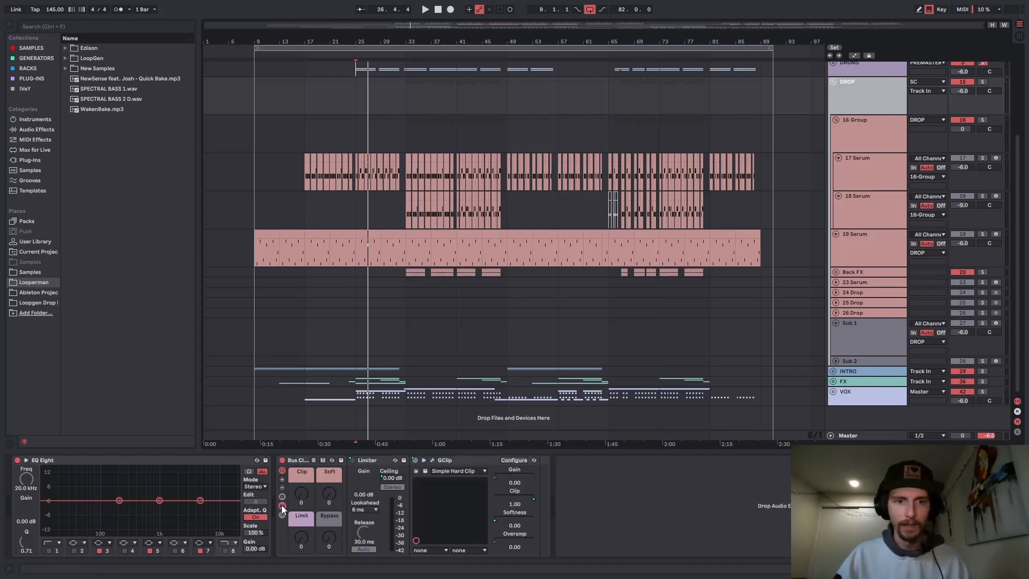
left_click(369, 461)
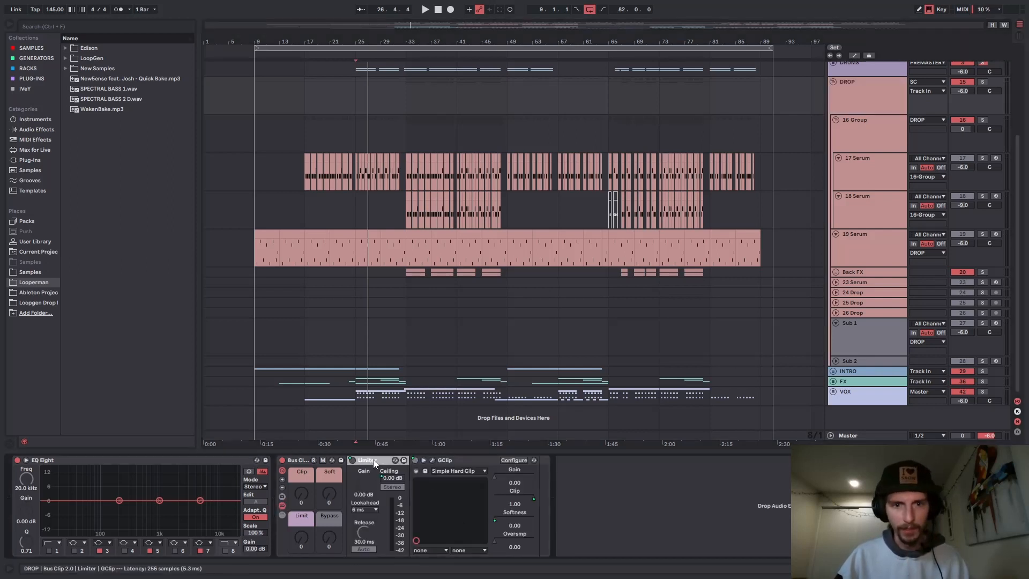
left_click(433, 460)
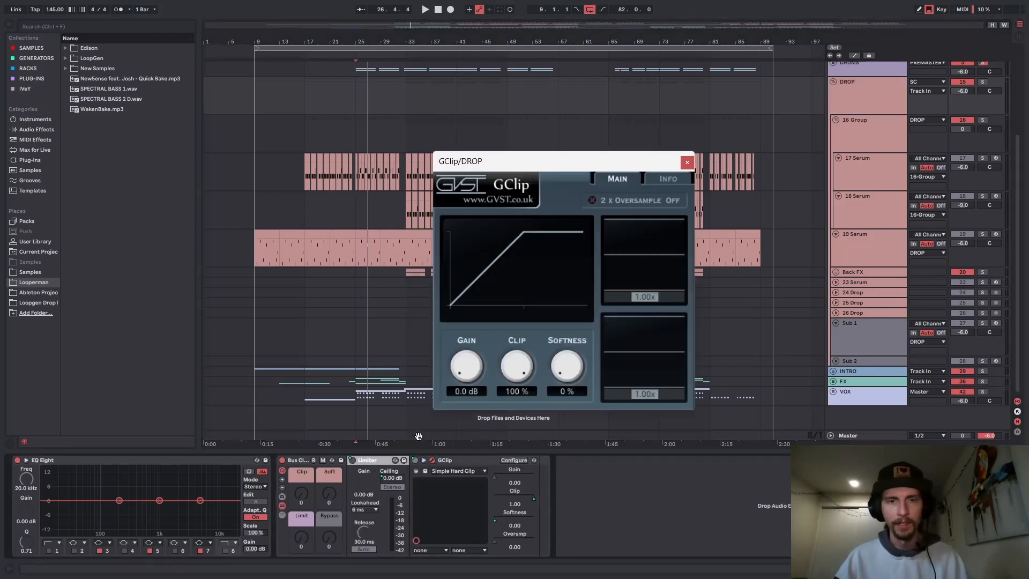
mouse_move(299, 498)
left_mouse_down()
mouse_move(299, 455)
mouse_move(303, 498)
left_mouse_up()
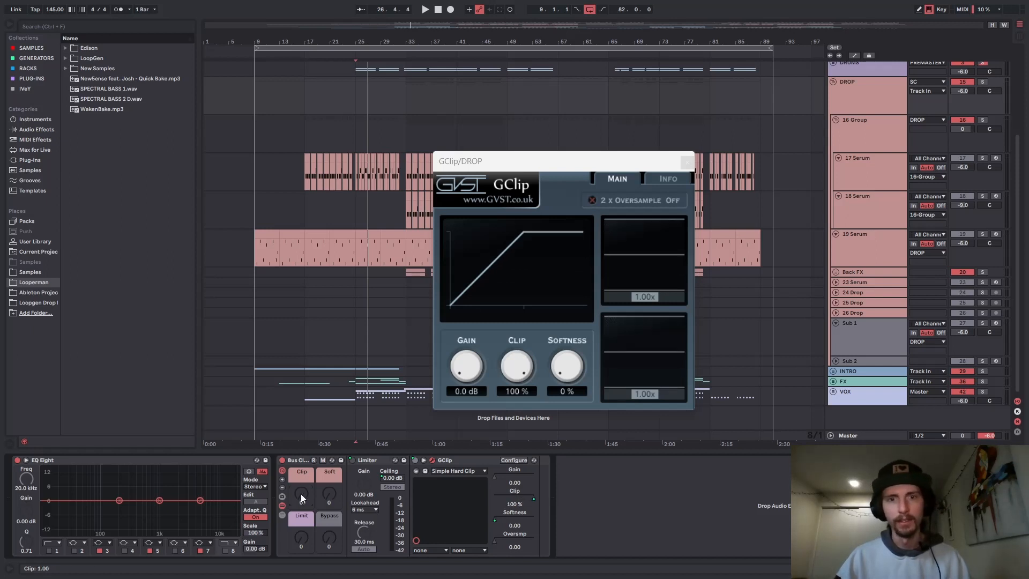
Step: Close the GClip window, solo the 19 Serum track and play it from bar 9
left_click(687, 162)
left_click_drag(256, 249, 279, 249)
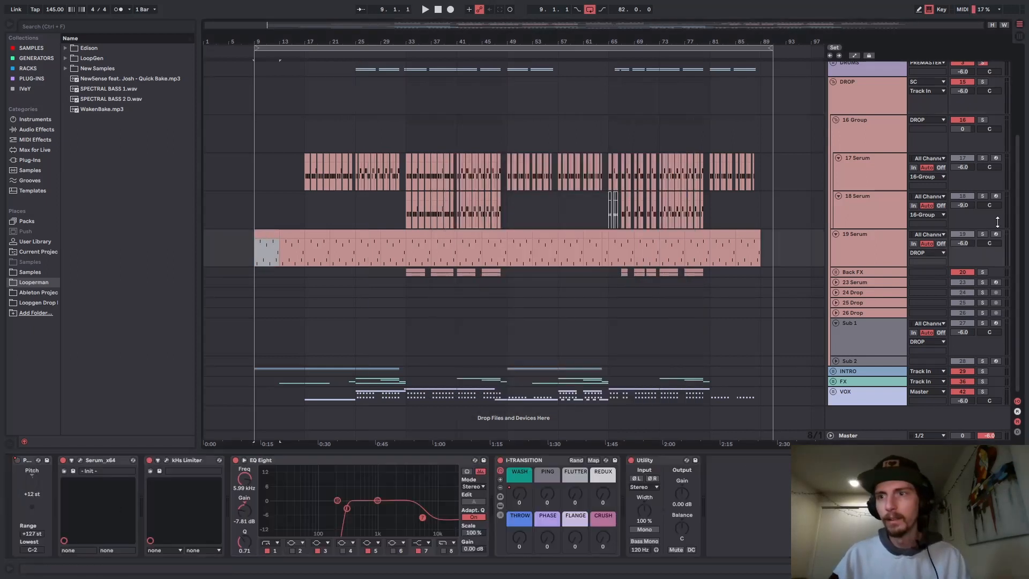
left_click(983, 234)
key("space")
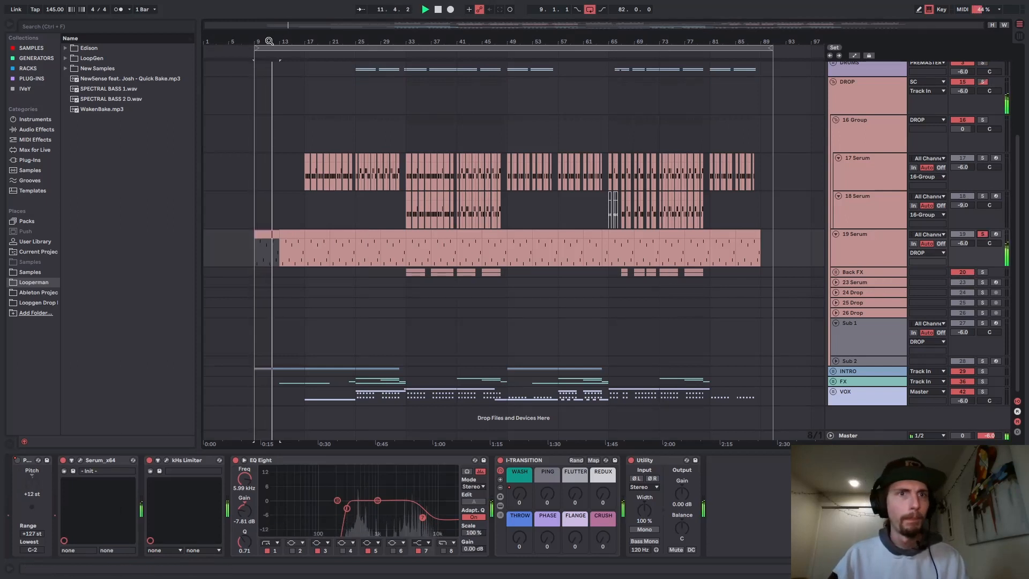
left_click_drag(269, 41, 359, 102)
Step: Open the Serum instrument on the 19 Serum track, watch its wavetable during playback and unsolo the track
left_click(874, 243)
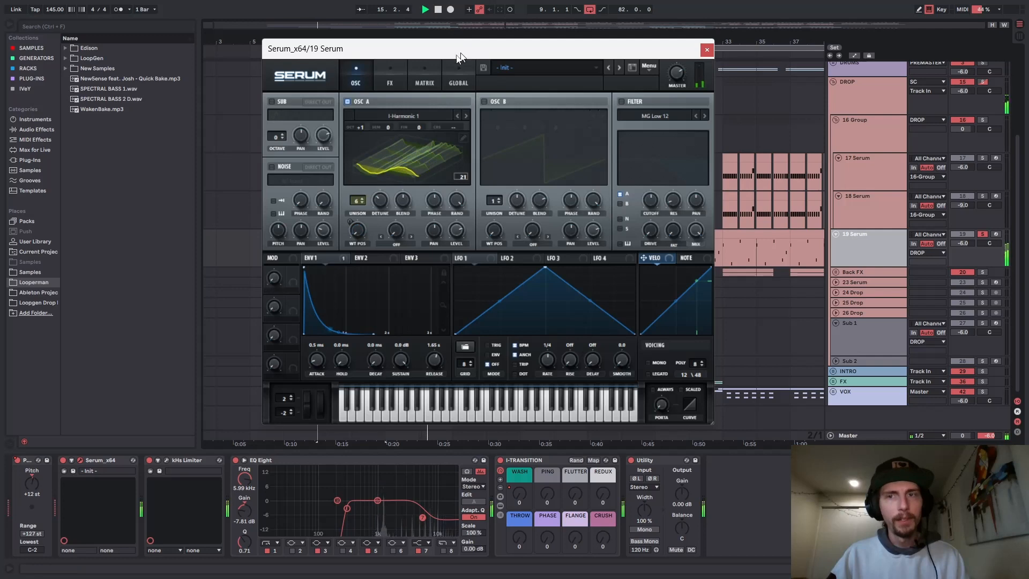
left_click_drag(456, 52, 409, 62)
left_click(981, 235)
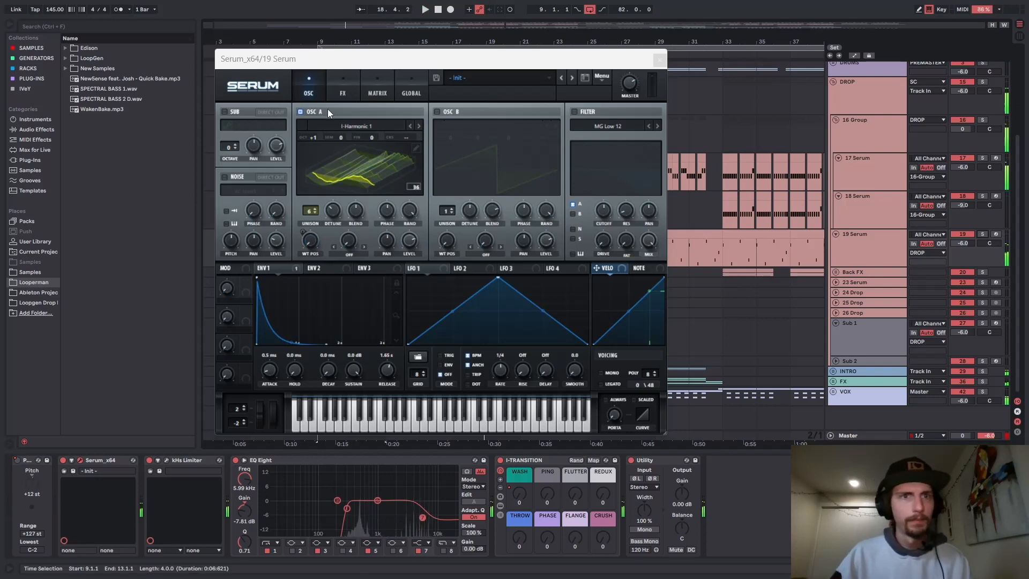
left_click_drag(374, 64, 411, 59)
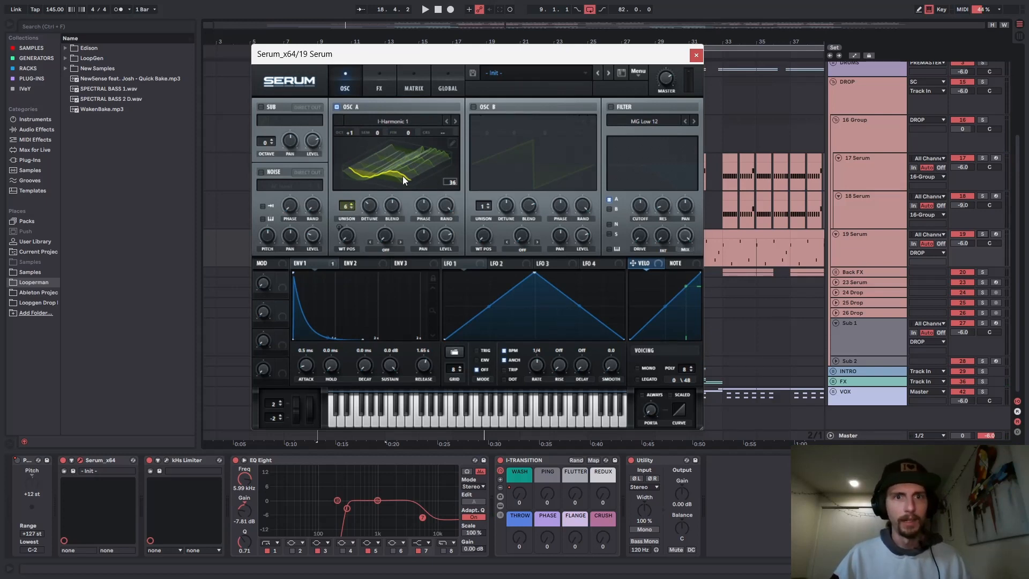
Step: Inspect the individual frames of oscillator A's I-Harmonic 1 wavetable in Serum's table editor, returning to its first frame
left_click(453, 145)
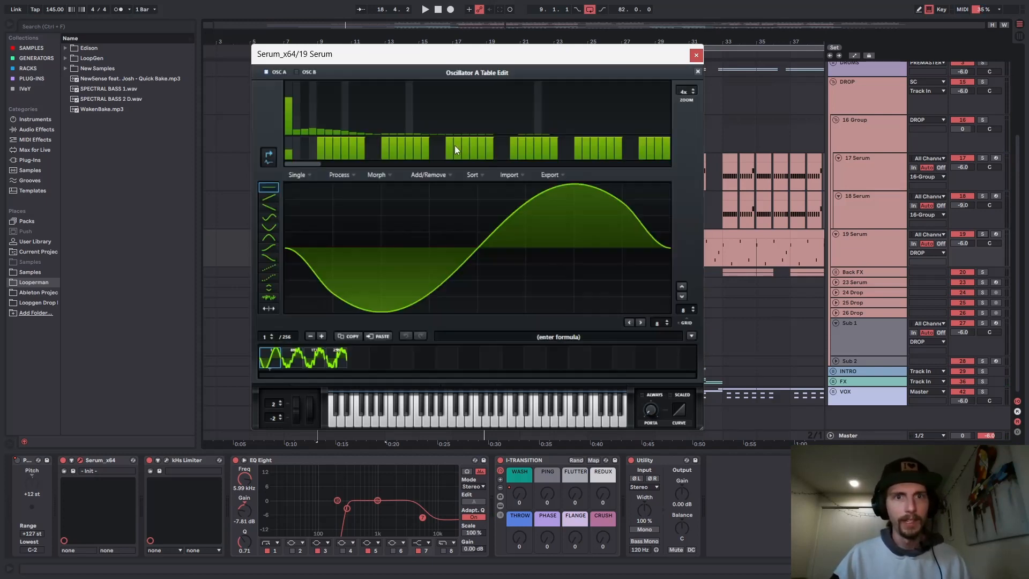
left_click(298, 364)
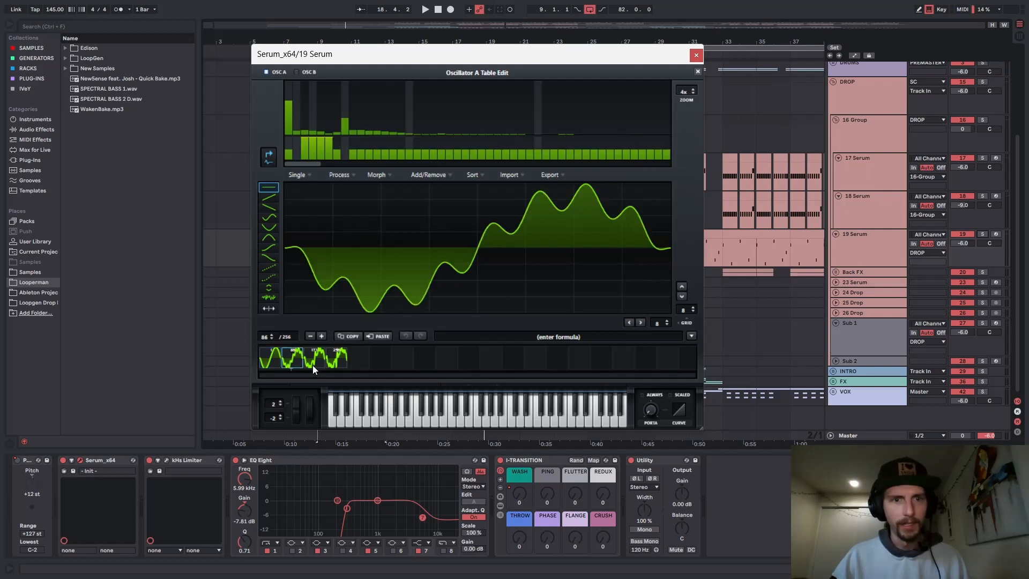
left_click(314, 364)
left_click(337, 362)
left_click(274, 361)
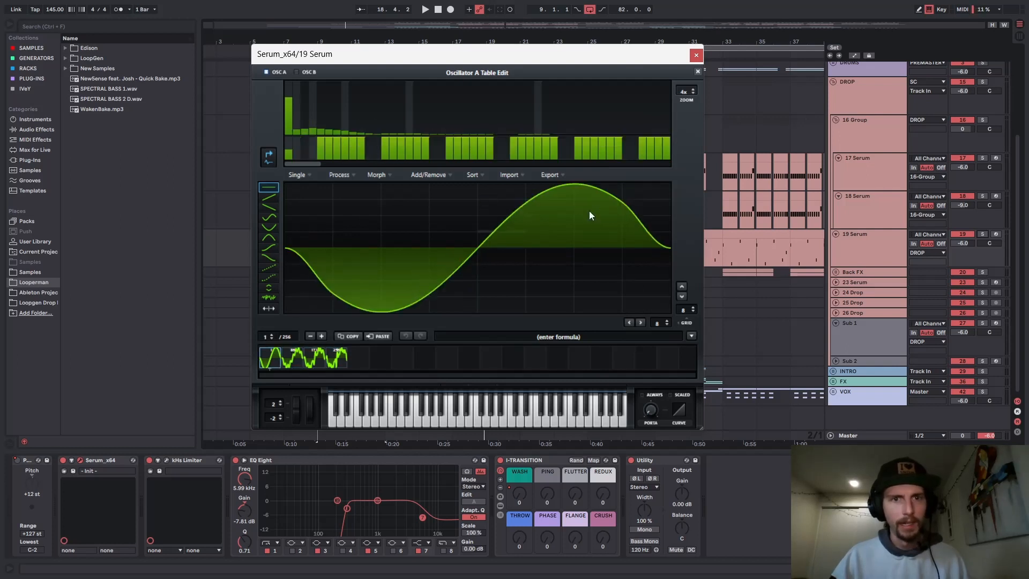
left_click(696, 72)
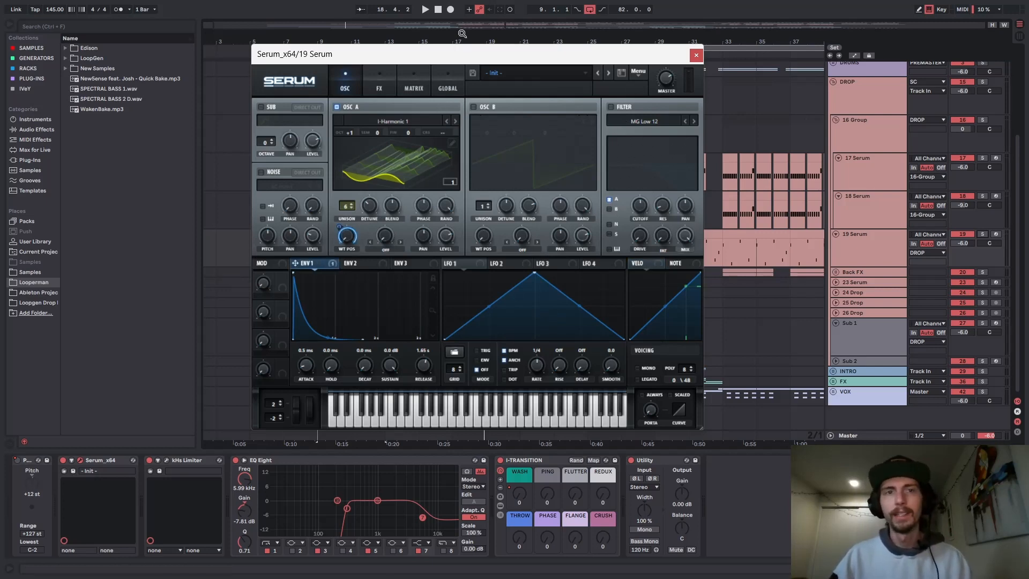
Step: Review the effects used in the 19 Serum patch and check the track's kHs Limiter during playback, closing both plugin windows
left_click(373, 86)
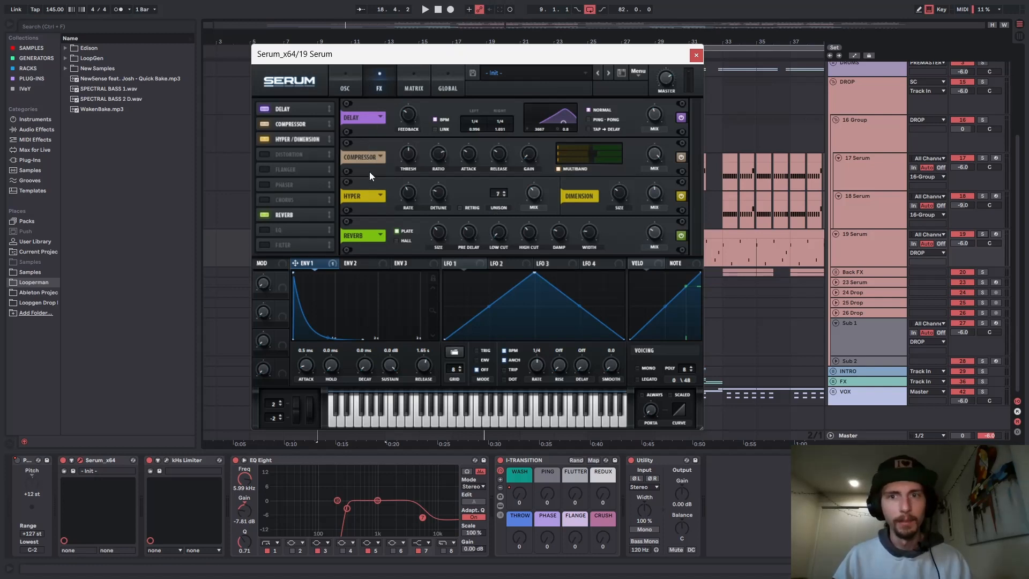
left_click(696, 56)
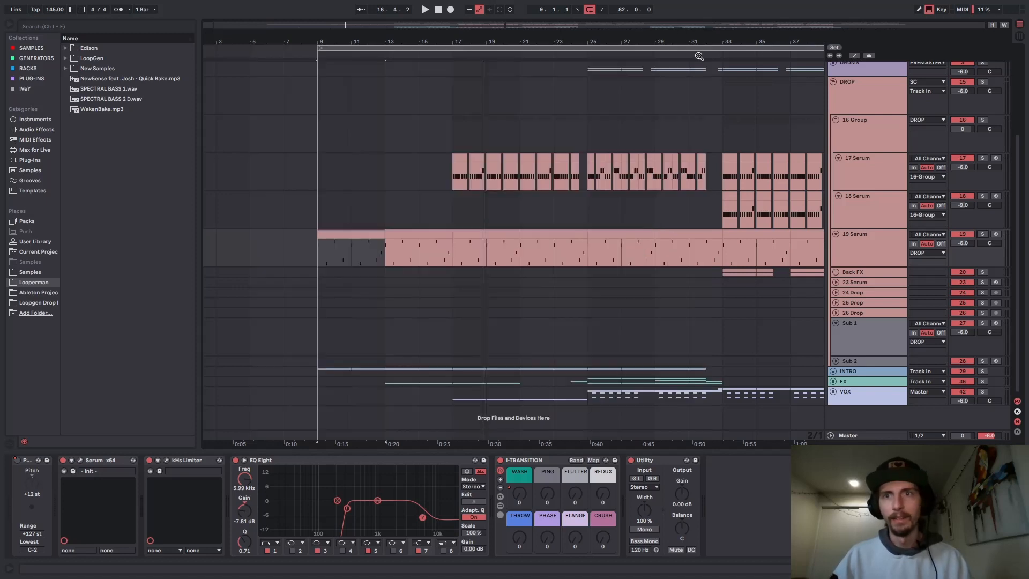
left_click(167, 460)
key("space")
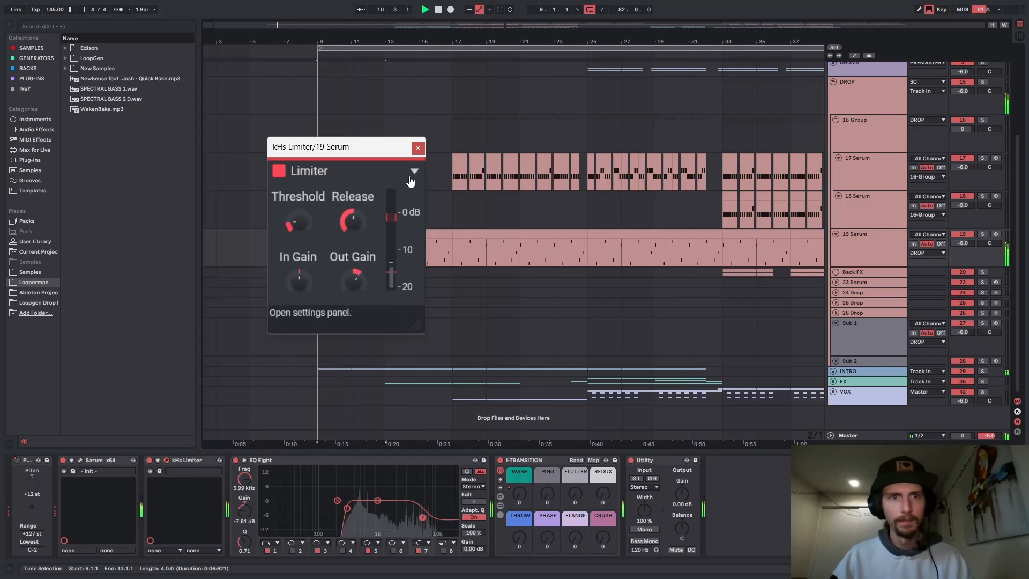
left_click(418, 147)
key("space")
Step: Bypass the EQ Eight on the 19 Serum track to hear the sound without it, and switch it back on
left_click(301, 460)
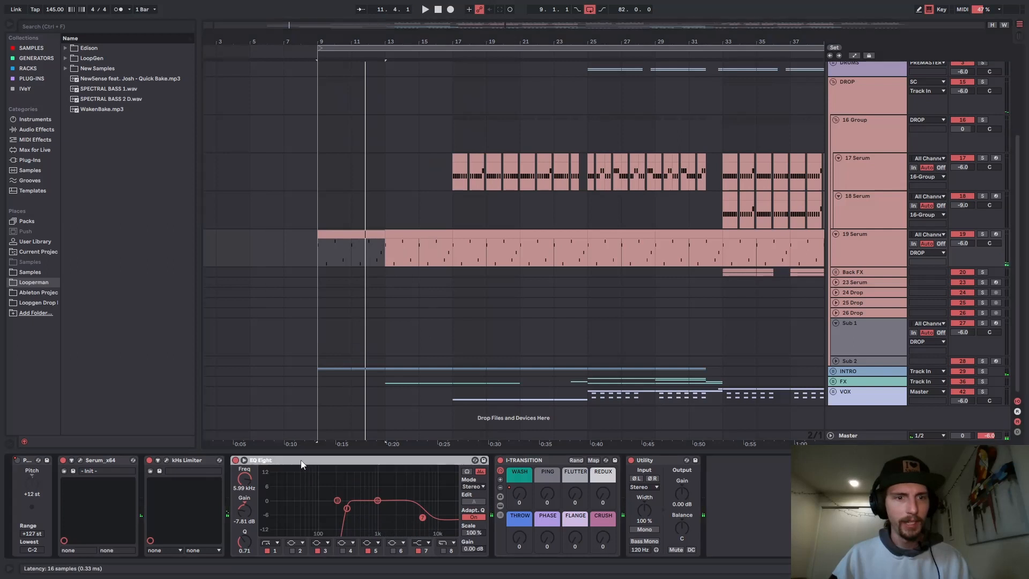
left_click(234, 460)
key("space")
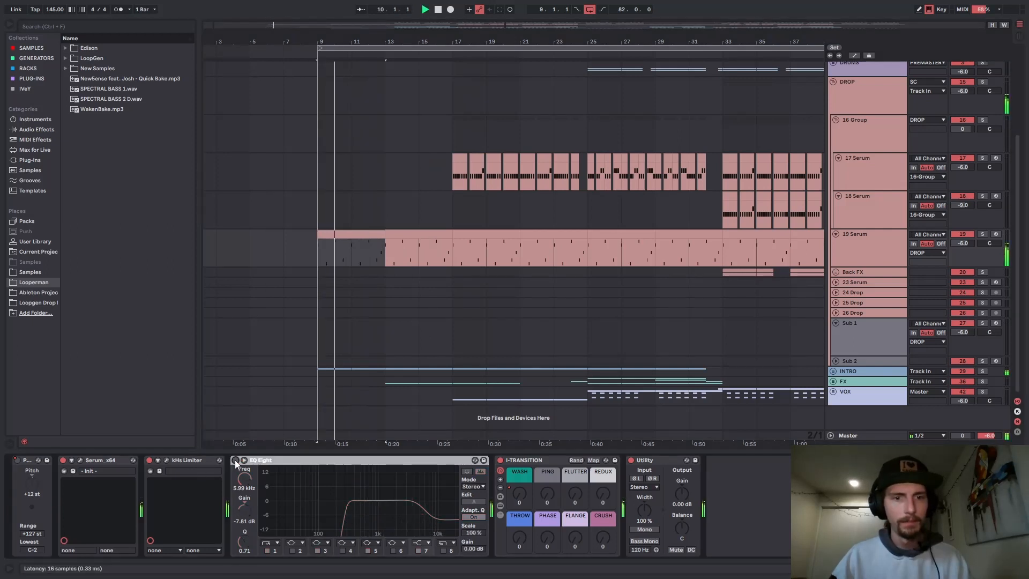
left_click(235, 460)
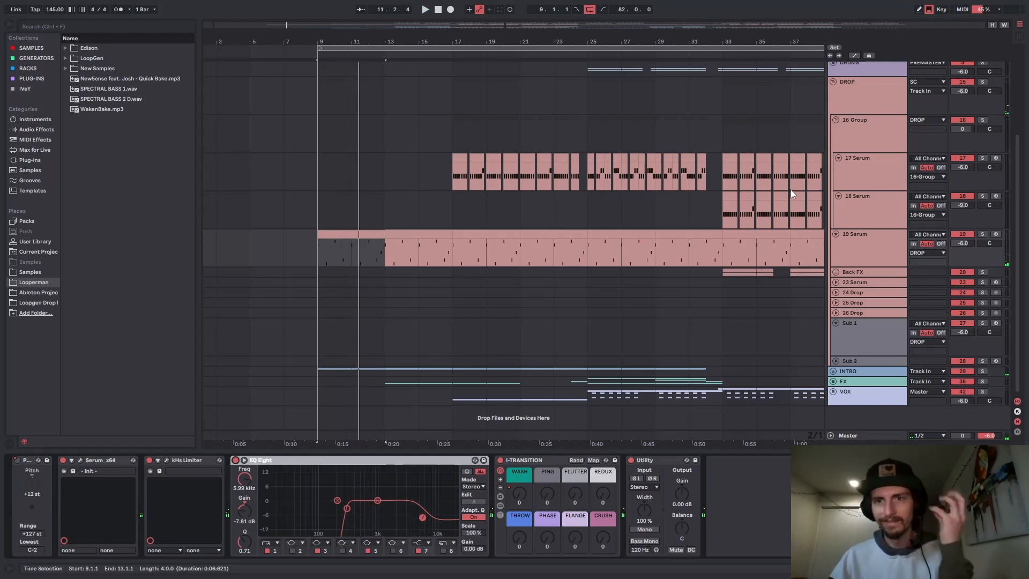
Step: Fold the 19 Serum track, expand the Back FX group and place the insert marker at bar 33
scroll(770, 183, "down", 3)
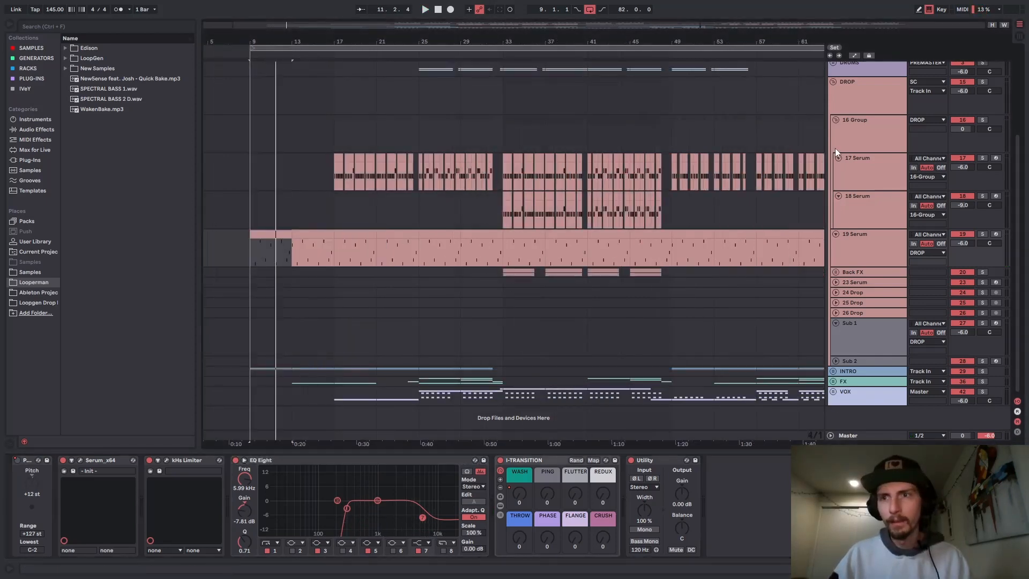
left_click(836, 234)
left_click(842, 245)
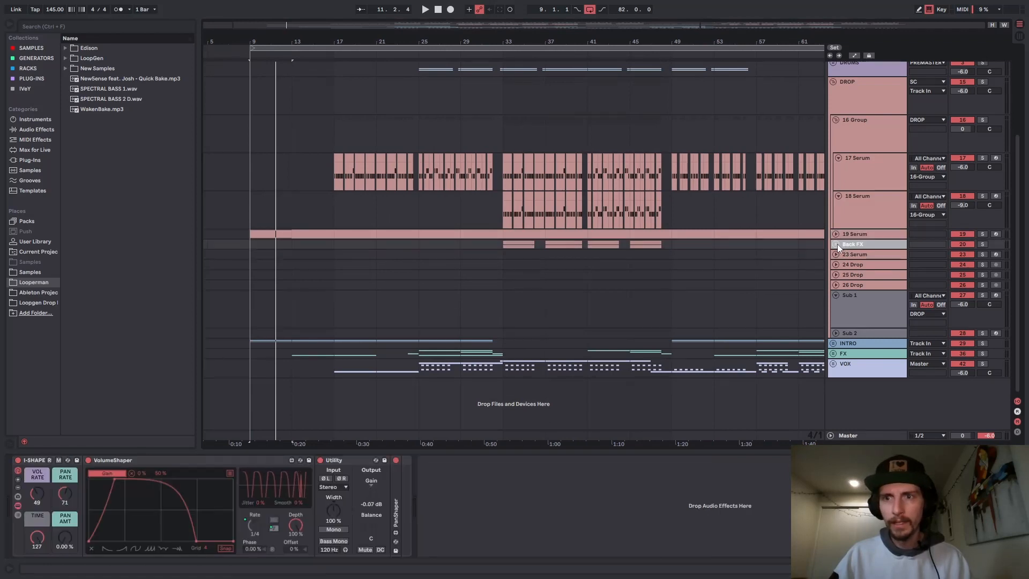
left_click(836, 244)
mouse_move(495, 40)
left_mouse_down()
mouse_move(540, 41)
mouse_move(514, 41)
left_mouse_up()
left_click(439, 298)
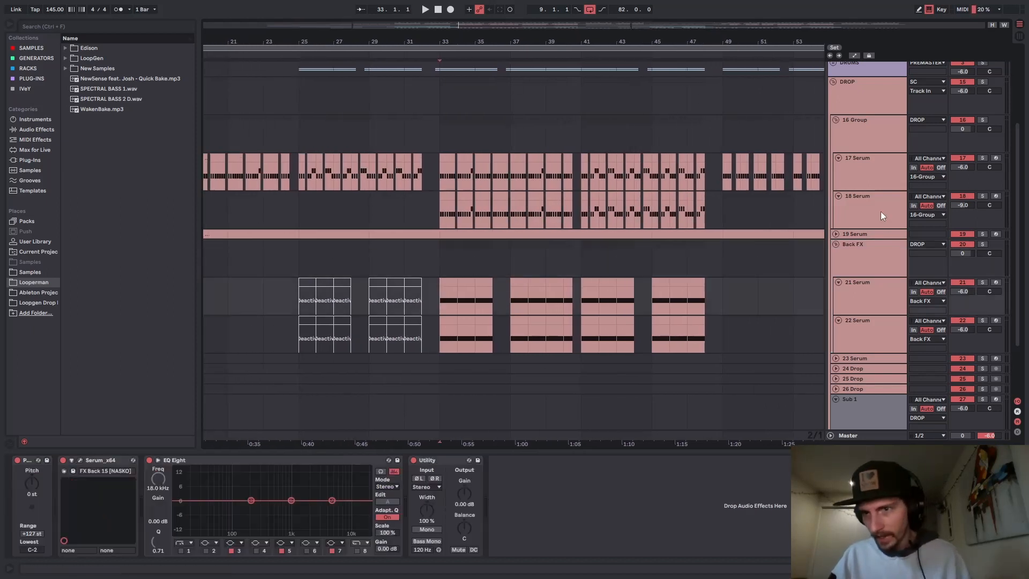
Step: Inspect the FX Back 15 Serum preset on the 21 Serum track and close its window
left_click(861, 300)
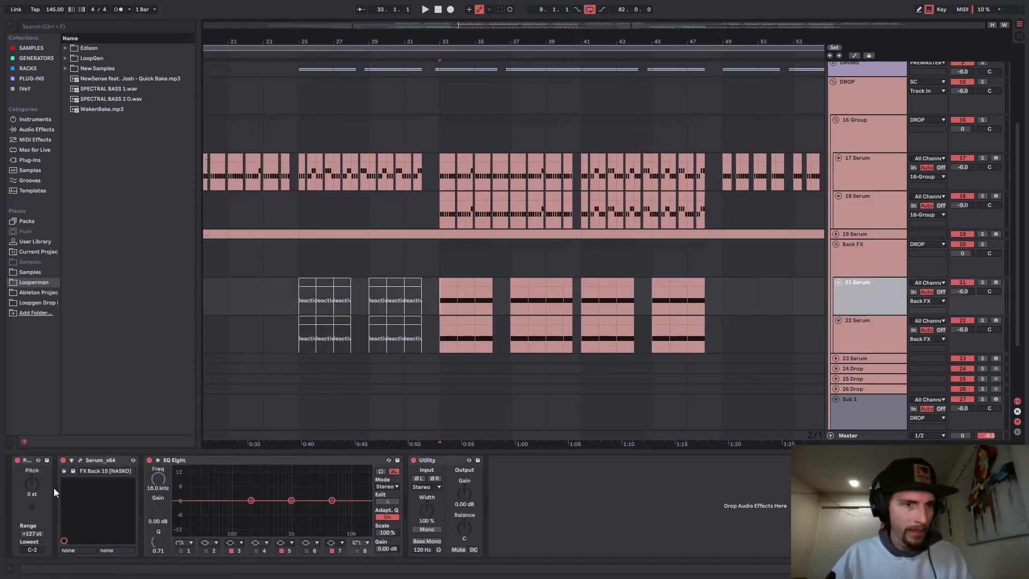
left_click(79, 460)
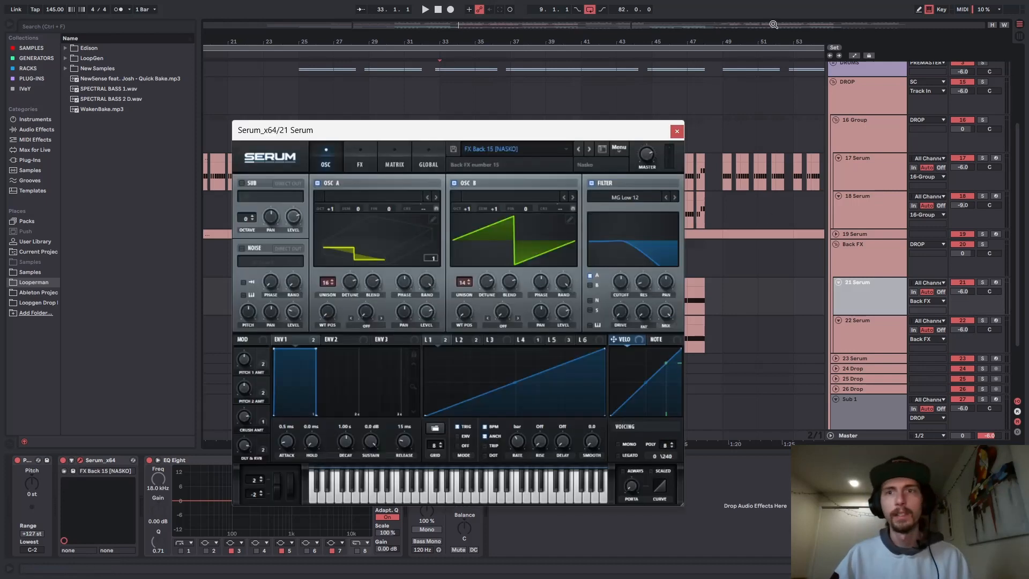
left_click_drag(525, 135, 485, 46)
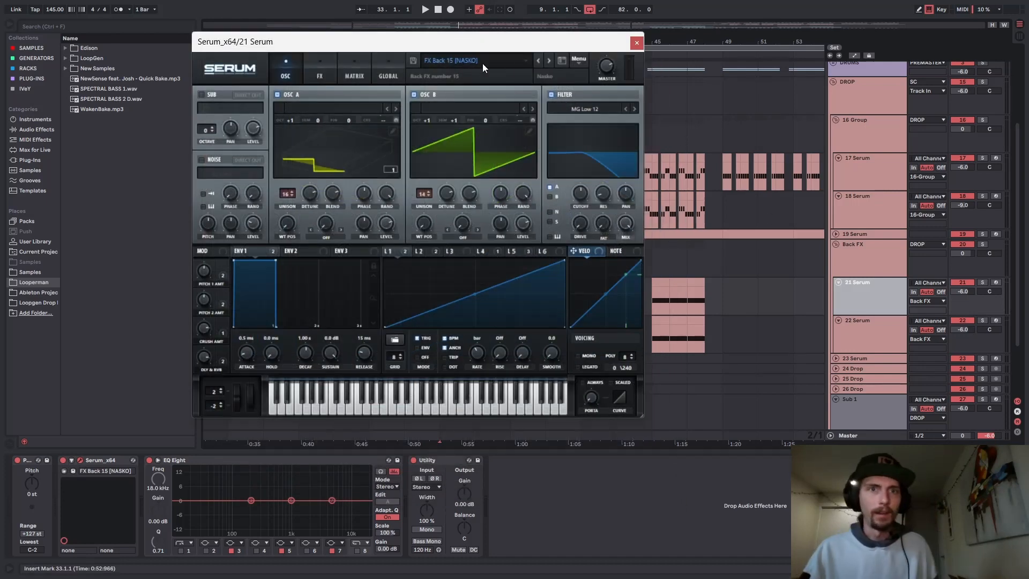
left_click(636, 44)
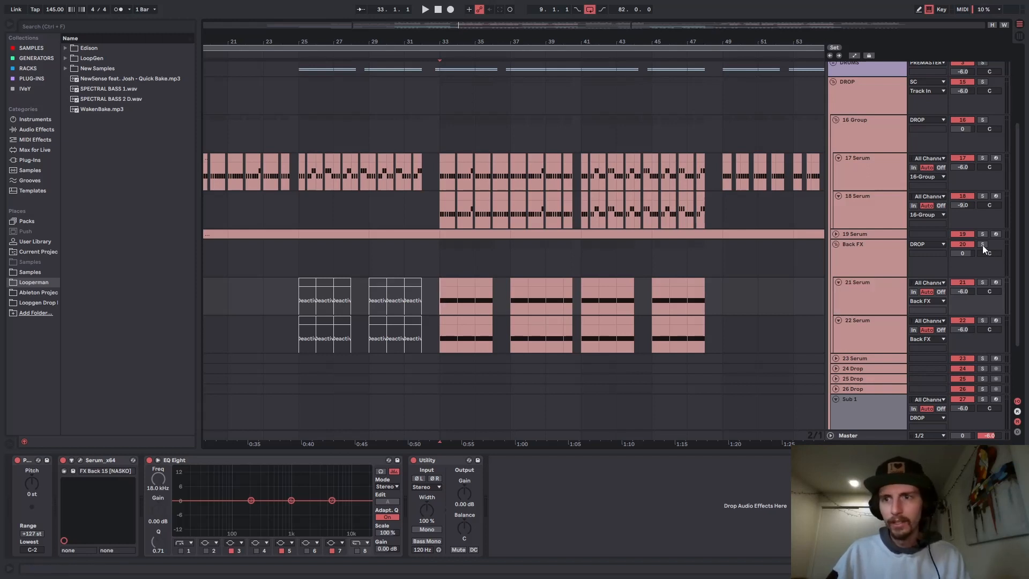
Step: Show the Back FX group's I-SHAPE rack and audition the group soloed from bar 33, clearing the solo at the end
left_click(883, 263)
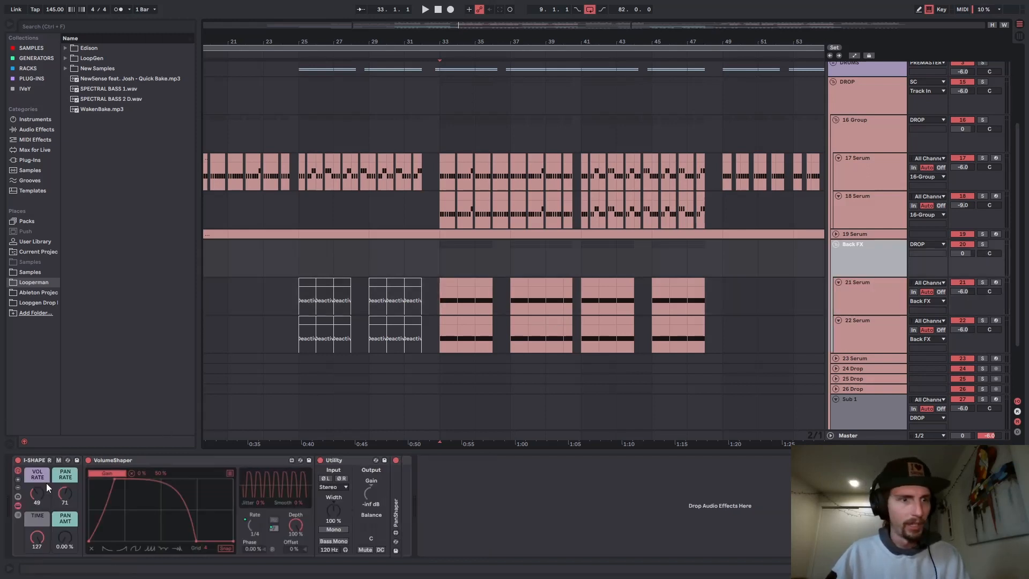
left_click(988, 243)
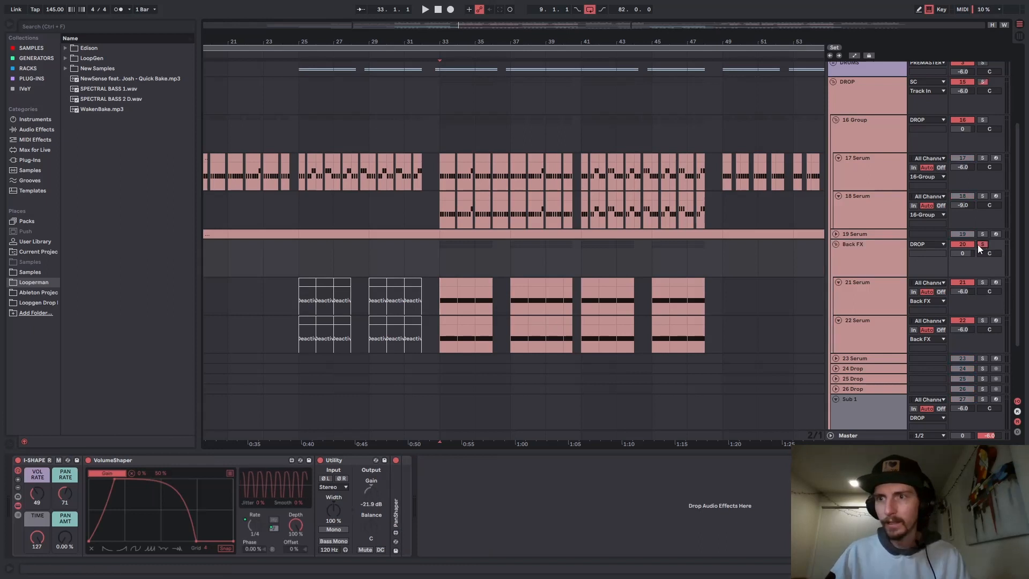
key("space")
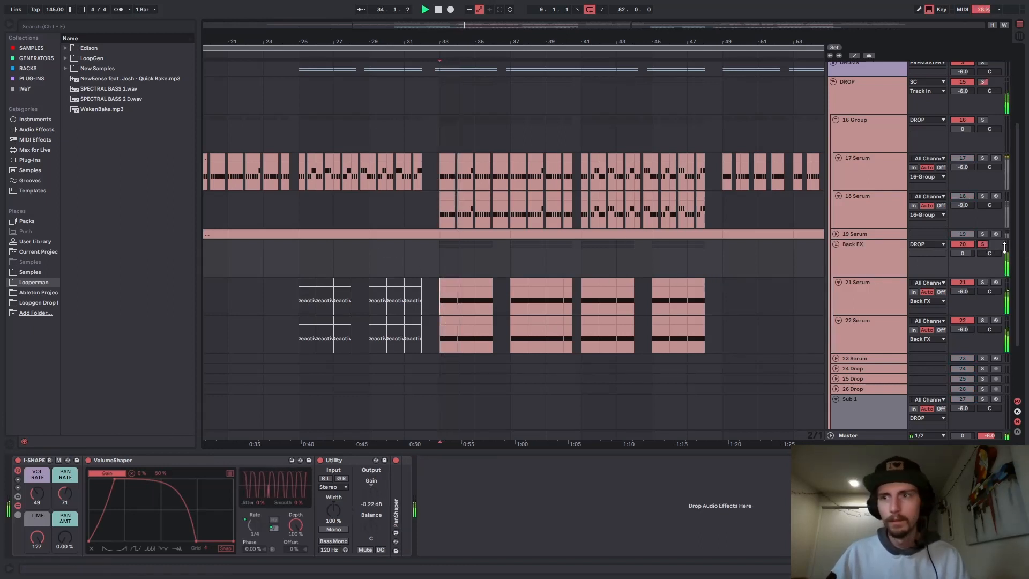
left_click(985, 245)
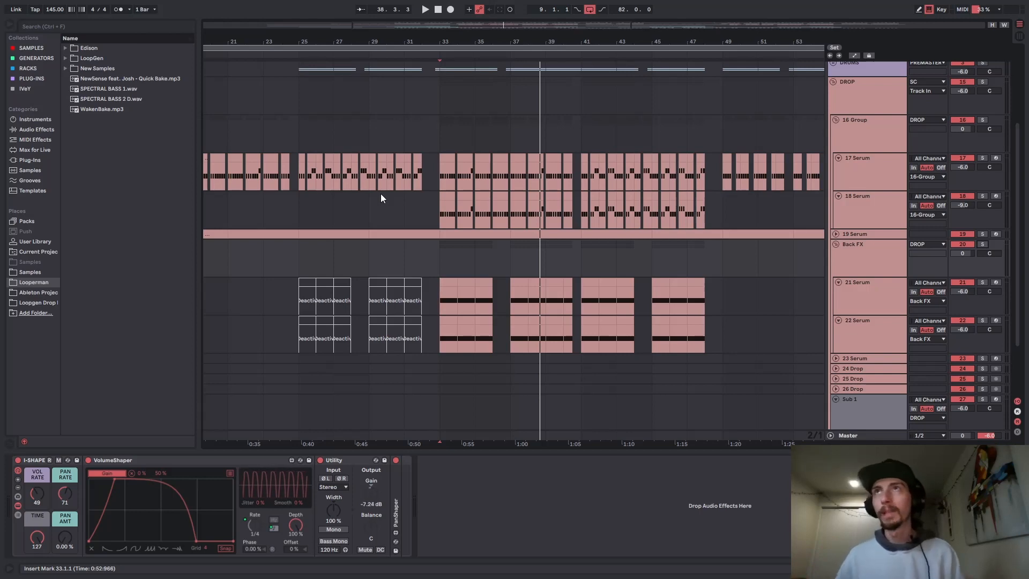
Step: Fold the Back FX group and open the 17 Serum track's Serum patch beside the clips around bar 33
scroll(748, 182, "down", 4)
left_click(892, 114)
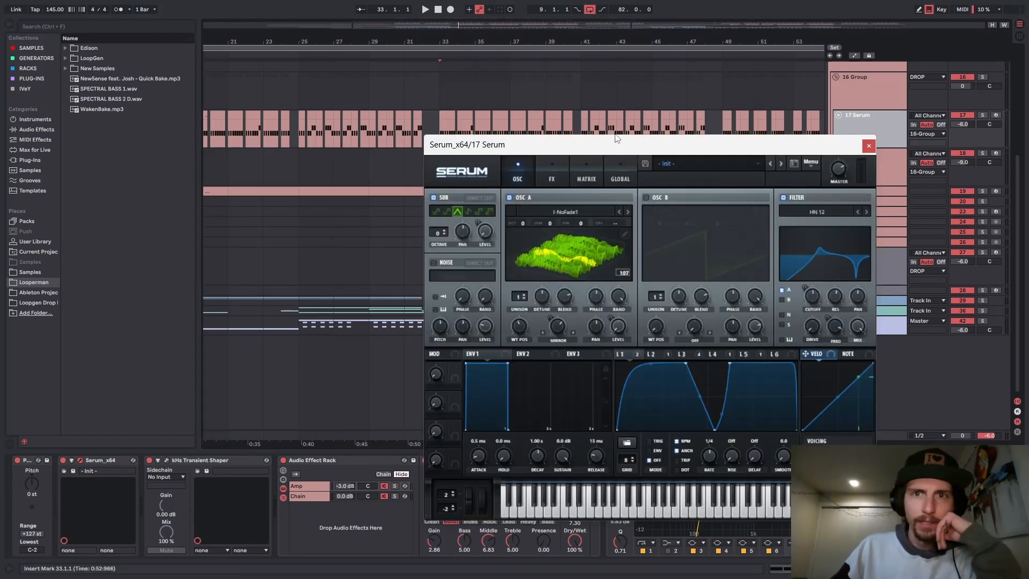
left_click_drag(624, 150, 566, 165)
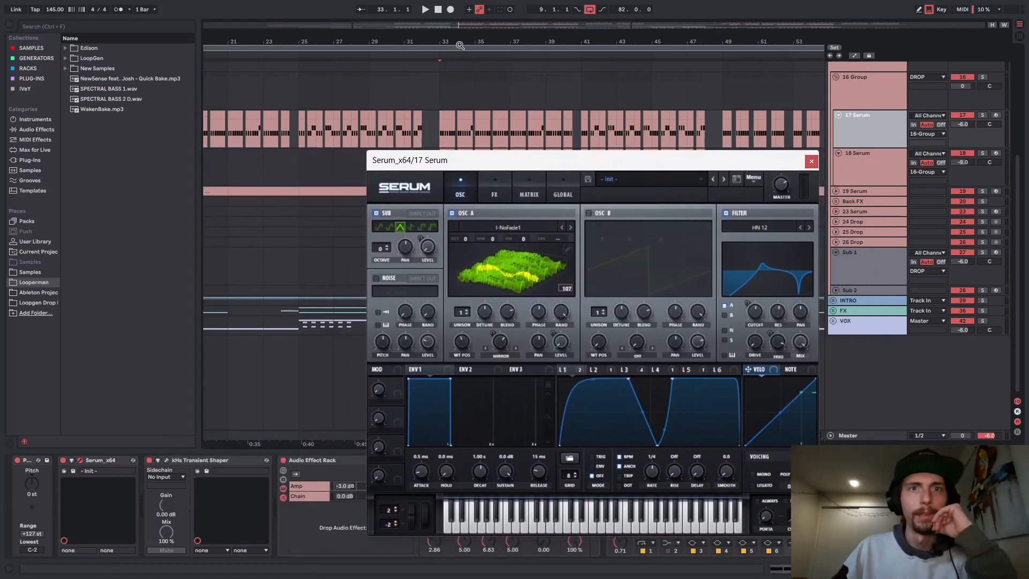
mouse_move(457, 43)
left_mouse_down()
mouse_move(458, 96)
mouse_move(457, 51)
left_mouse_up()
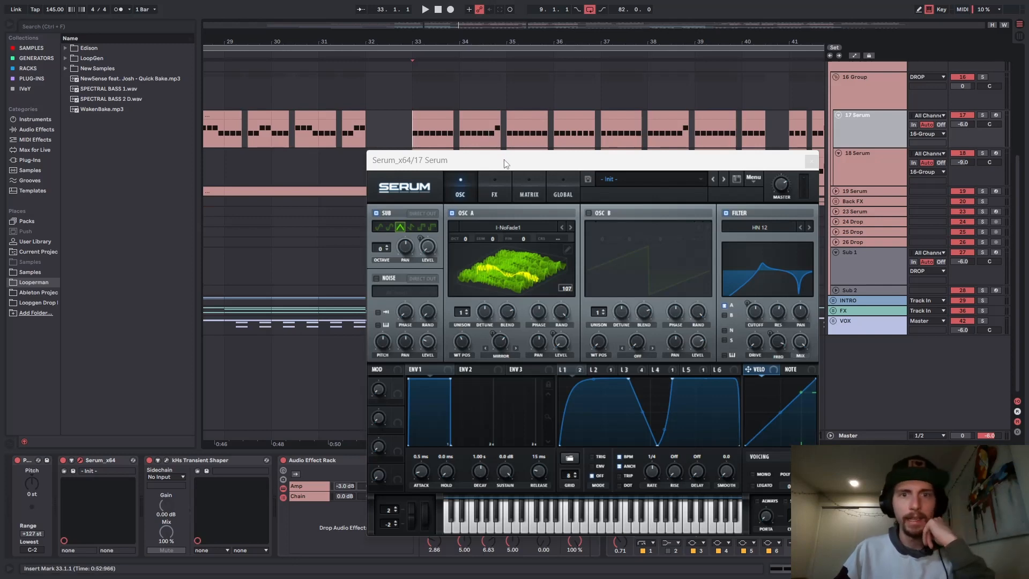
left_click_drag(505, 164, 457, 106)
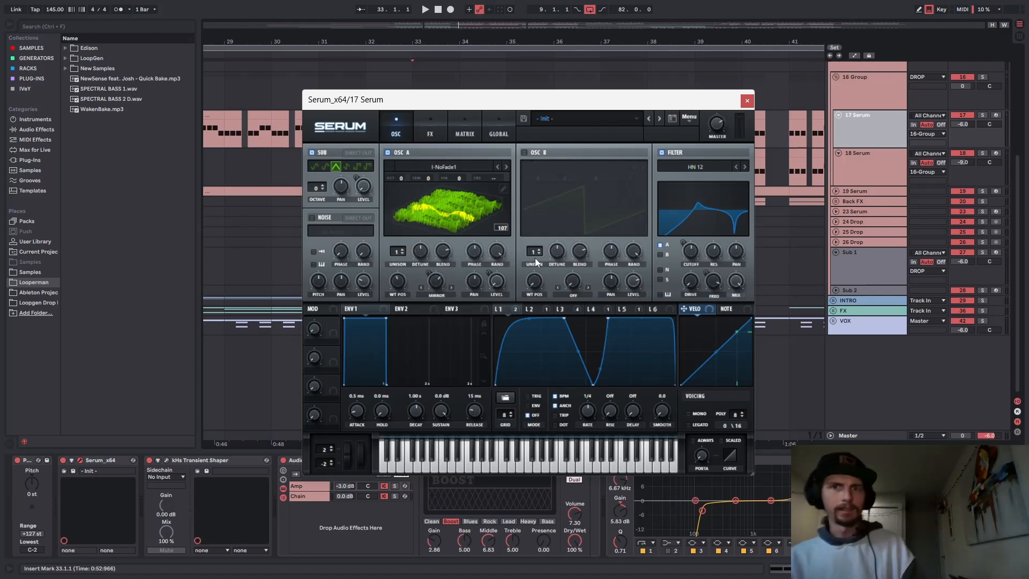
Step: Solo the 17 Serum track and compare its sound from bar 33 with Serum's HN 12 filter off and on
left_click(905, 128)
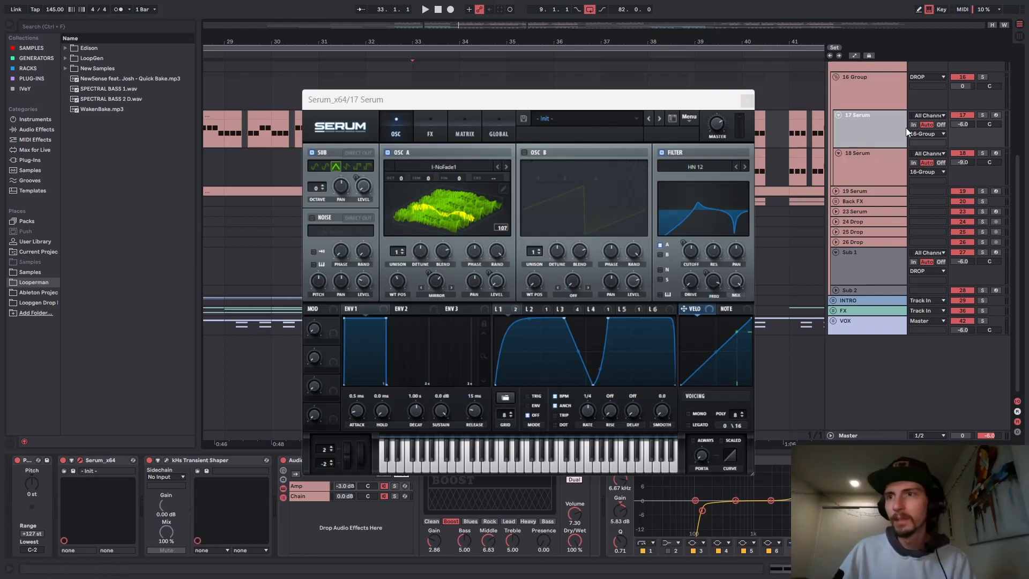
left_click(981, 116)
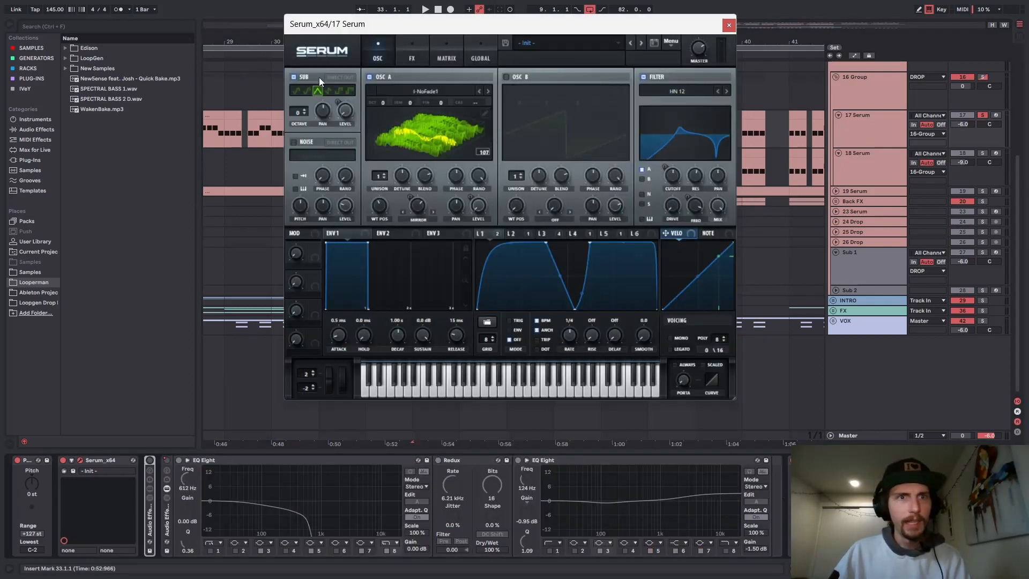
left_click(644, 75)
key("space")
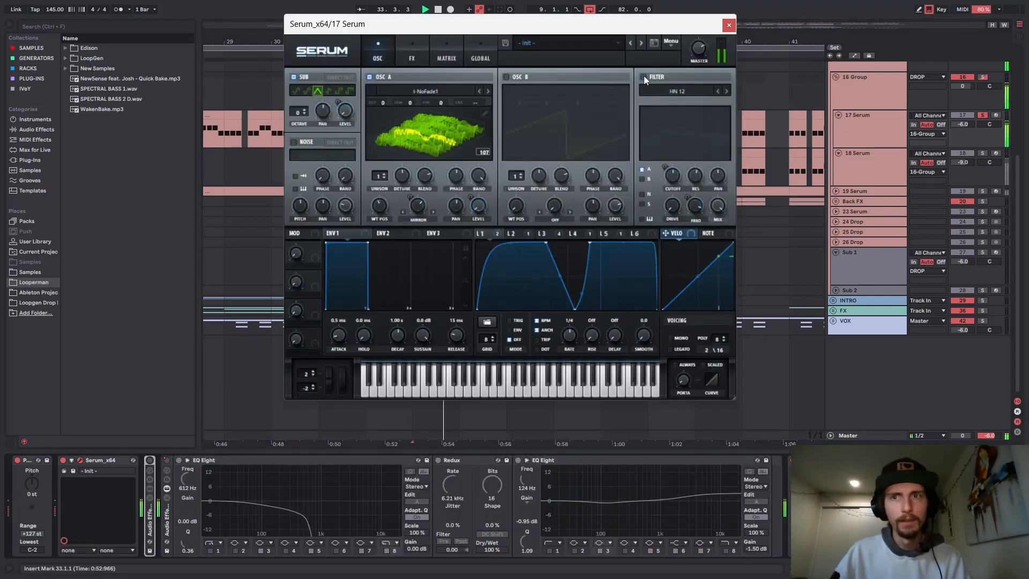
key("space")
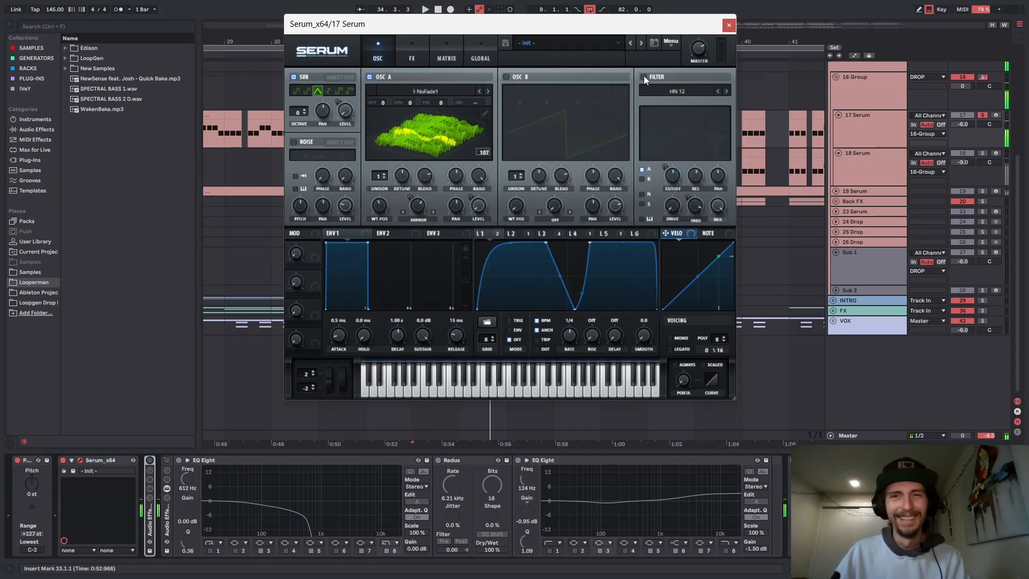
left_click(644, 75)
key("space")
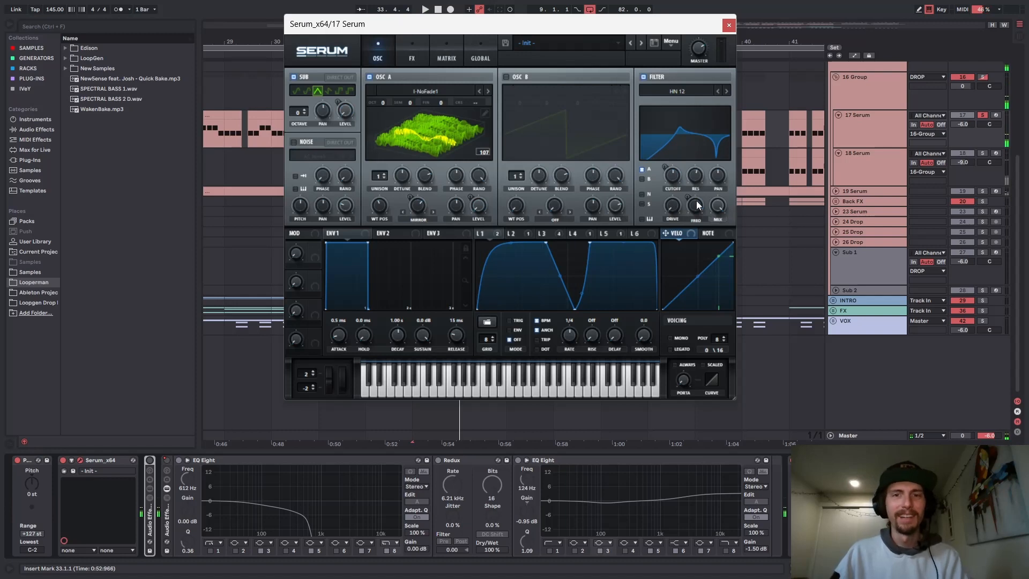
Step: Check the HN 12 filter's Freq control in Serum and audition the 17 Serum patch from bar 33
right_click(696, 202)
left_click(694, 201)
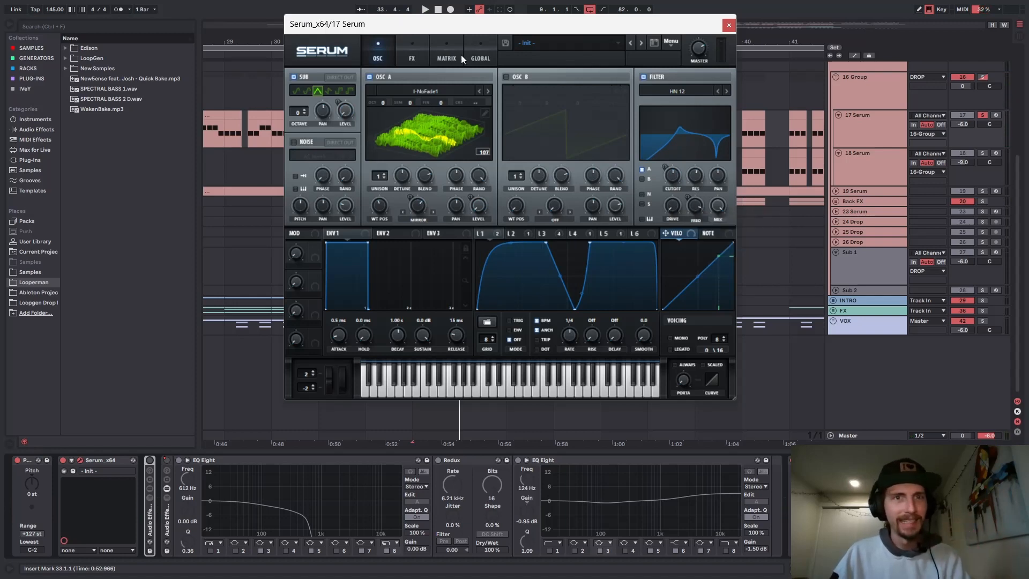
key("space")
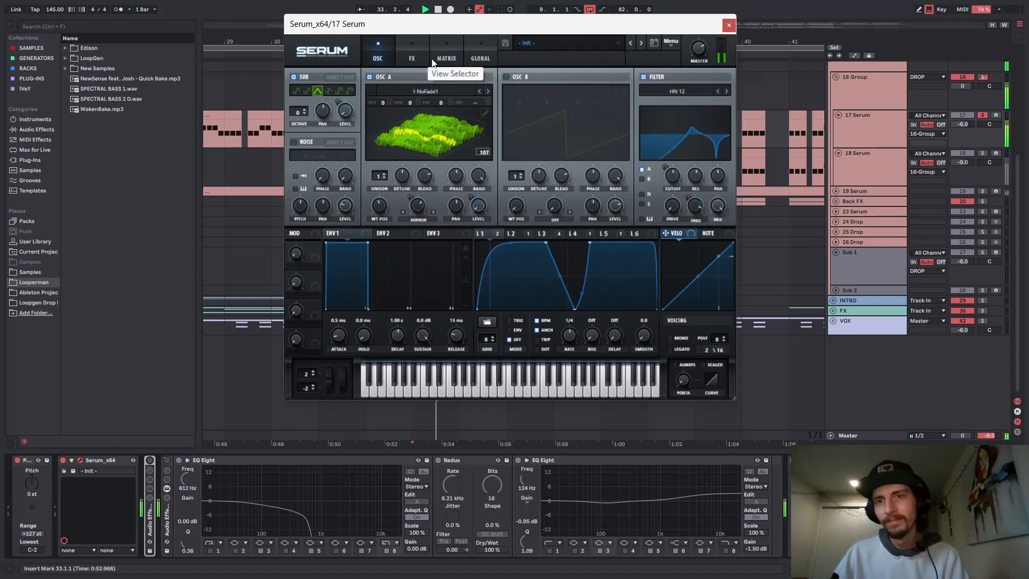
key("space")
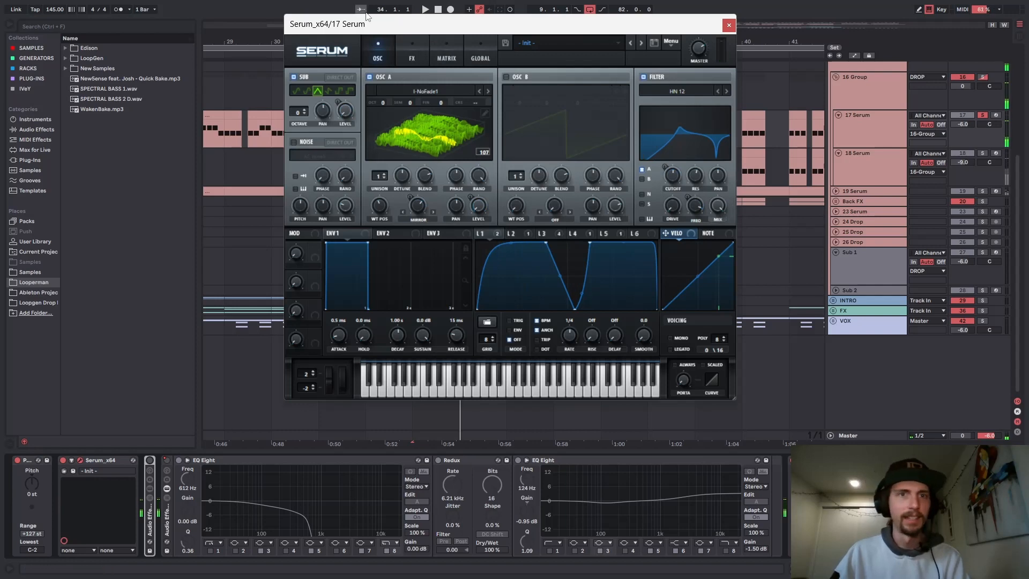
Step: Switch on the multiband Compressor and the EQ in Serum's effects, auditioning the patch from bar 33 with each
left_click(429, 54)
left_click(714, 87)
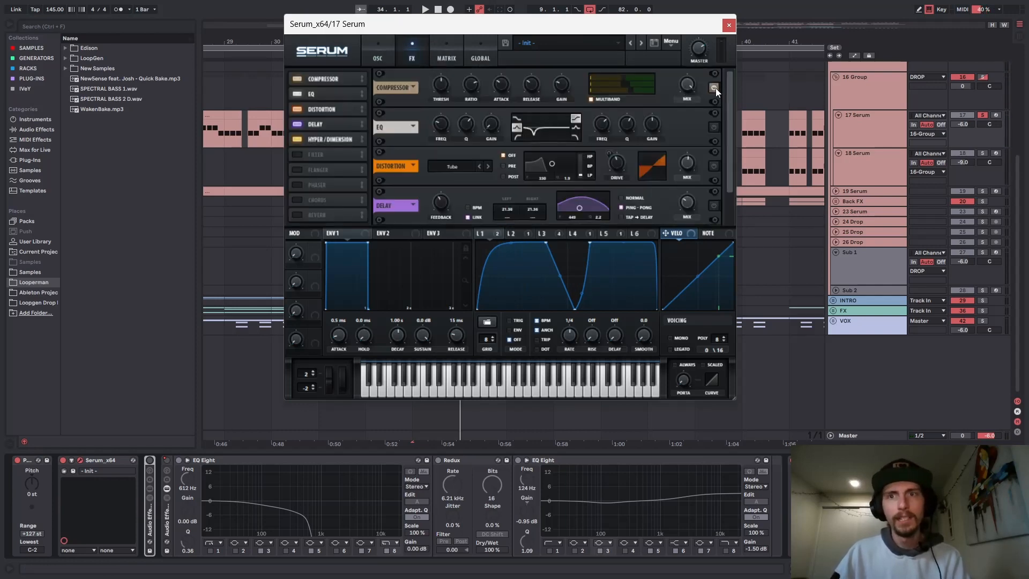
key("space")
key("space")
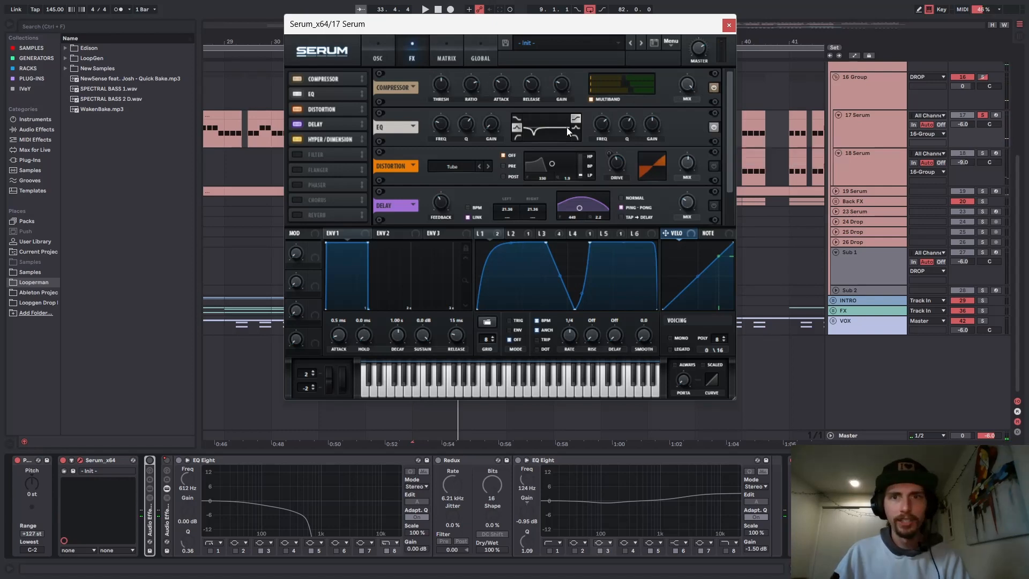
key("space")
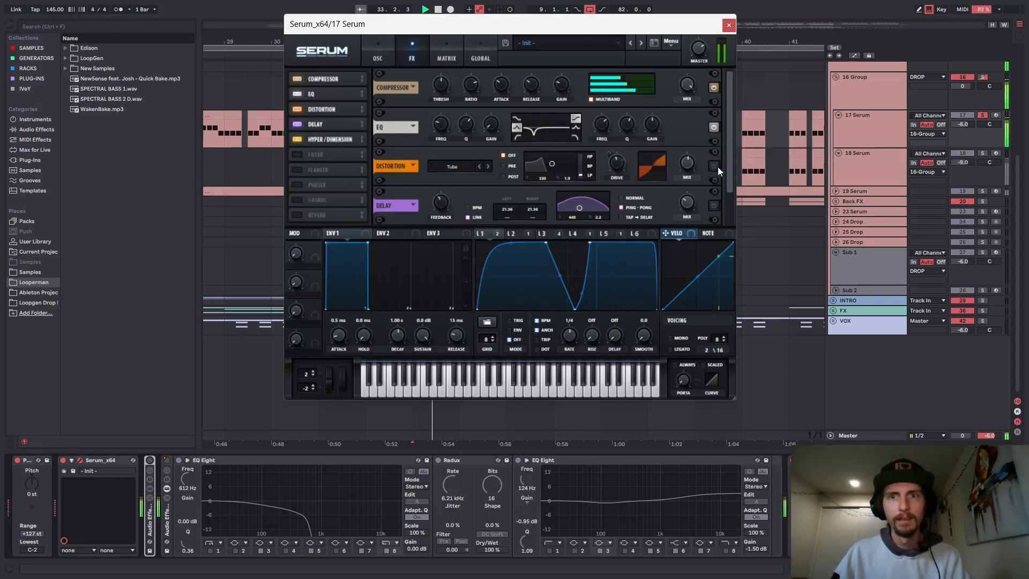
Step: Switch on the Tube Distortion and the Delay in Serum's effects, auditioning the patch from bar 33 after each
left_click(713, 166)
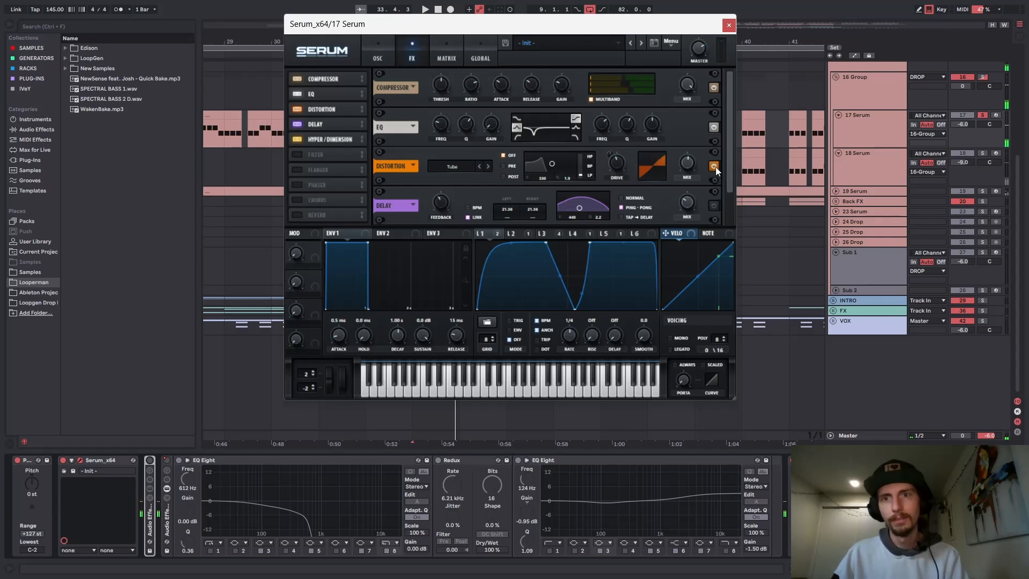
key("space")
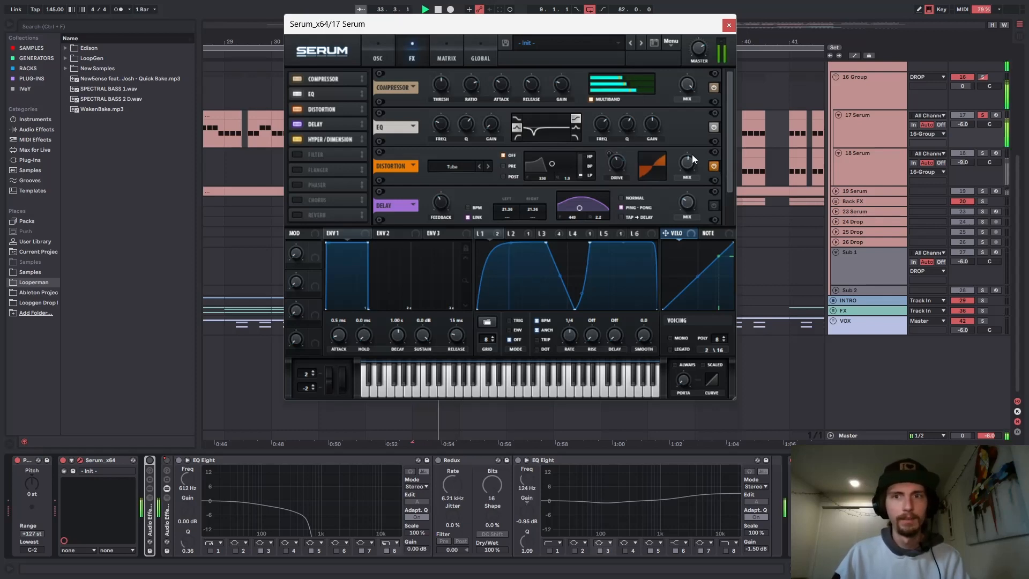
key("space")
scroll(715, 183, "down", 2)
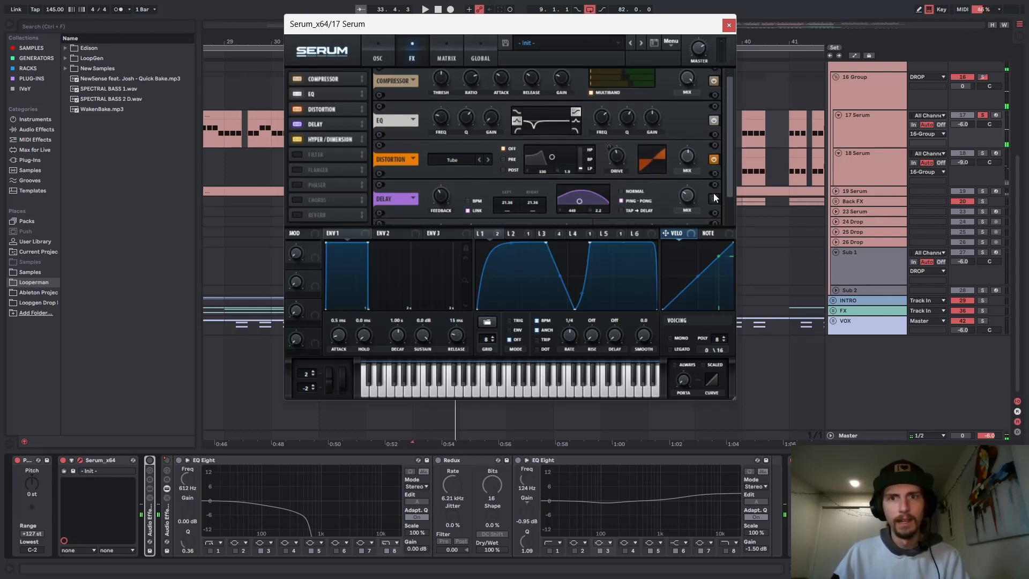
key("space")
scroll(723, 183, "down", 4)
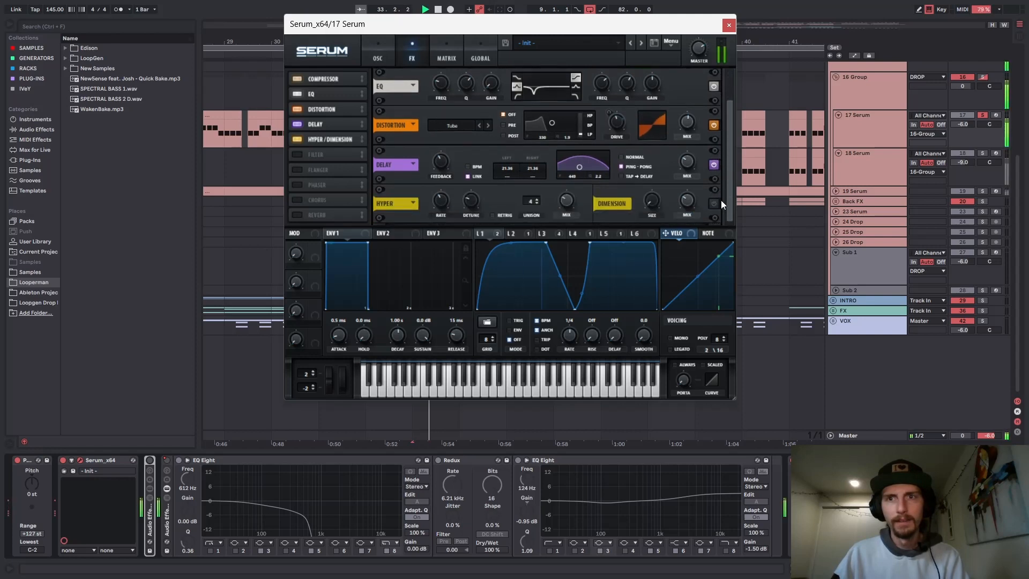
key("space")
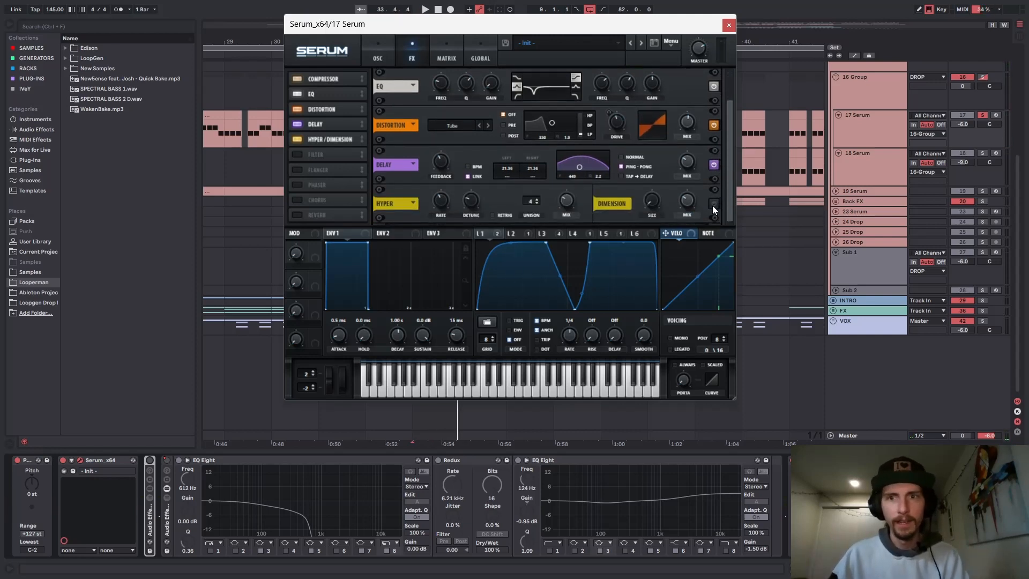
Step: Switch on Serum's Hyper/Dimension effect, audition the patch from bar 33 and close the Serum window
key("space")
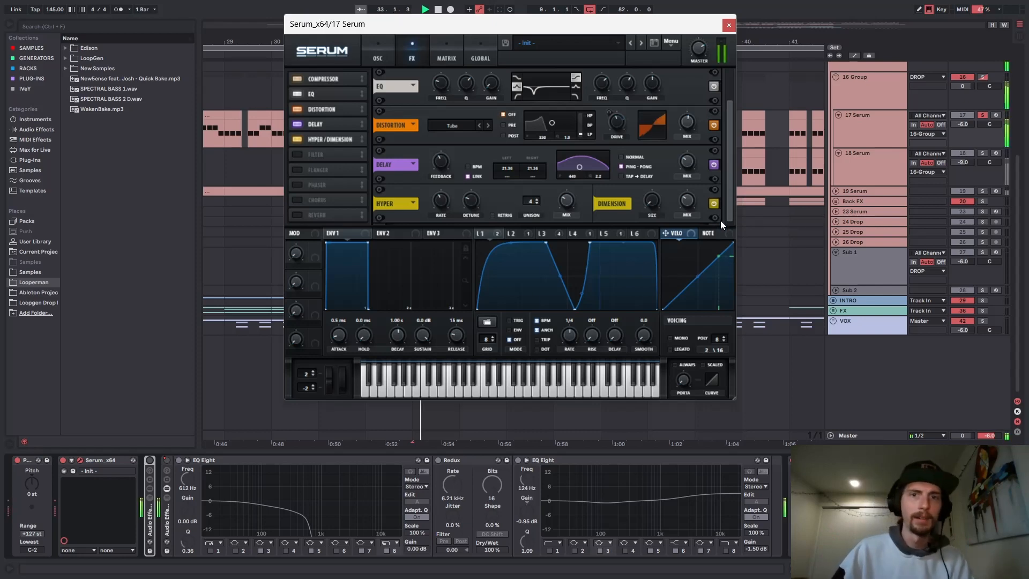
key("space")
left_click(728, 25)
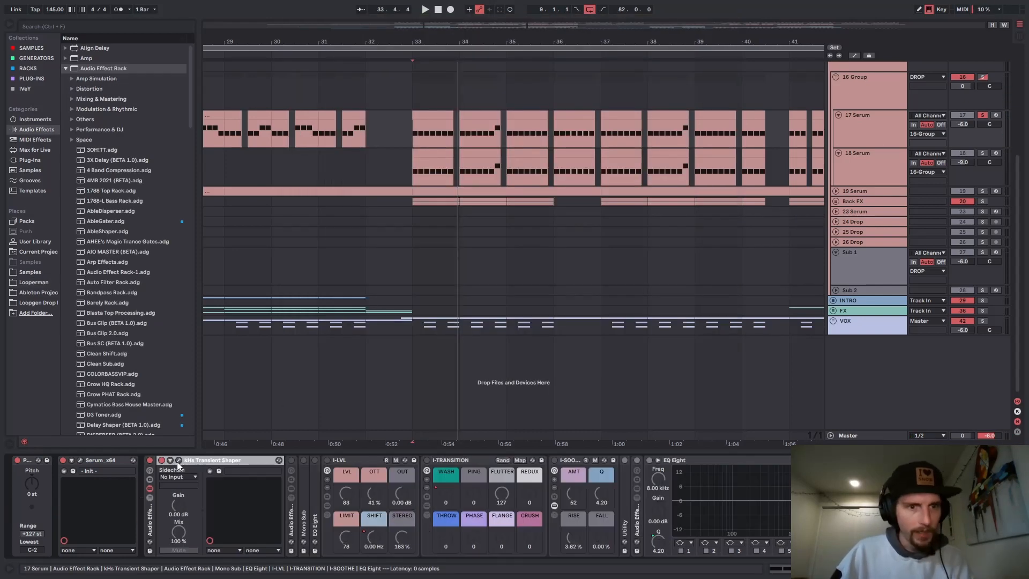
Step: Open the kHs Transient Shaper on 17 Serum, compare the sound with it off and on, and fold the device
left_click(177, 460)
key("space")
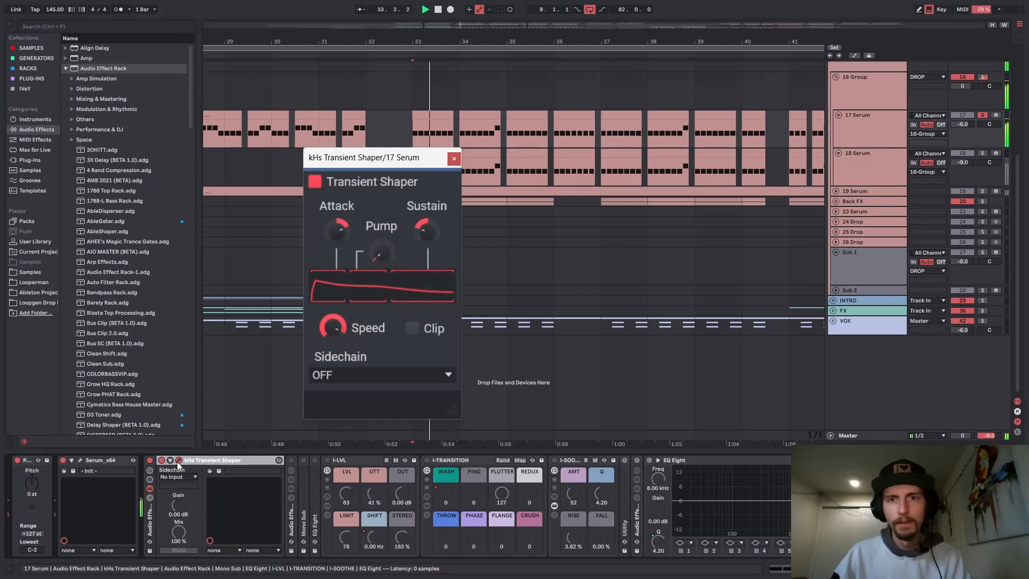
left_click(161, 461)
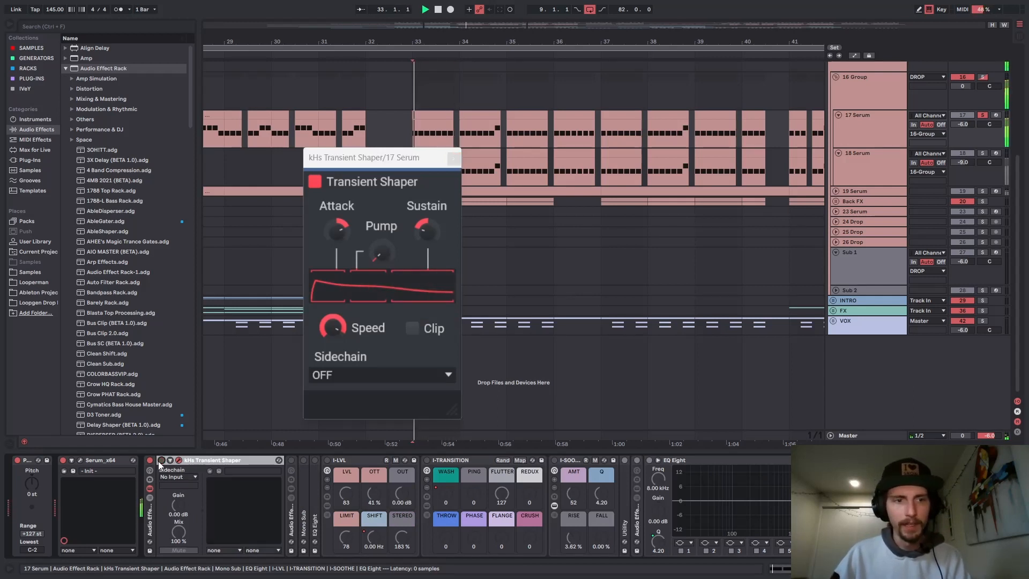
left_click(161, 460)
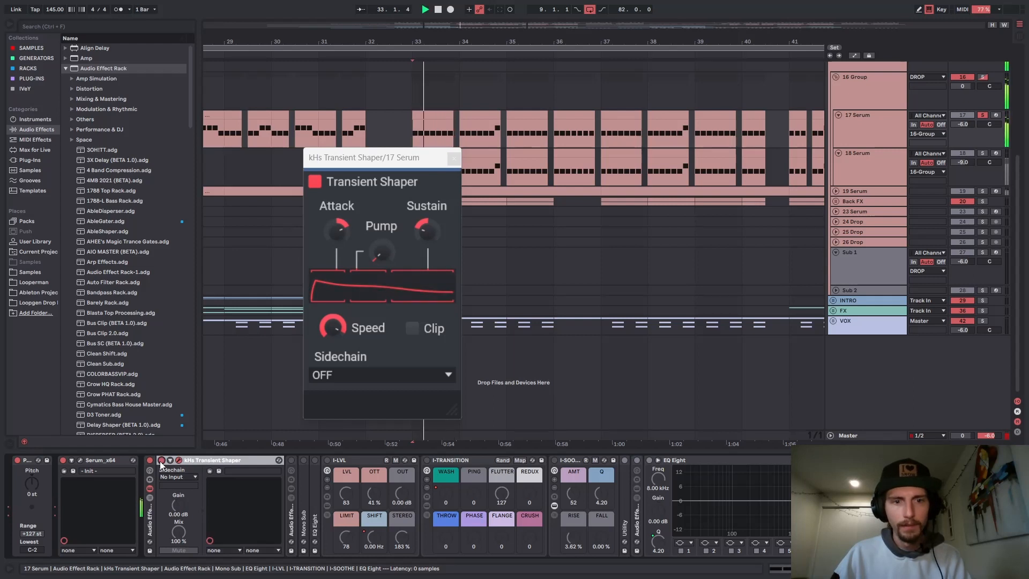
double_click(207, 461)
Step: Unfold the Audio Effect Rack after the Transient Shaper and inspect its empty Chain and its Amp chain
double_click(174, 523)
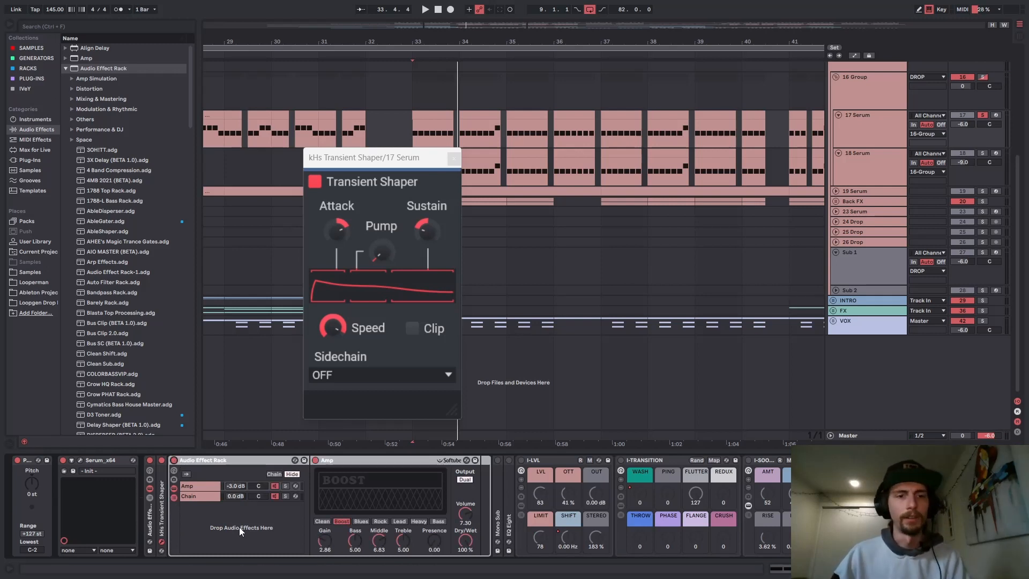
left_click(192, 497)
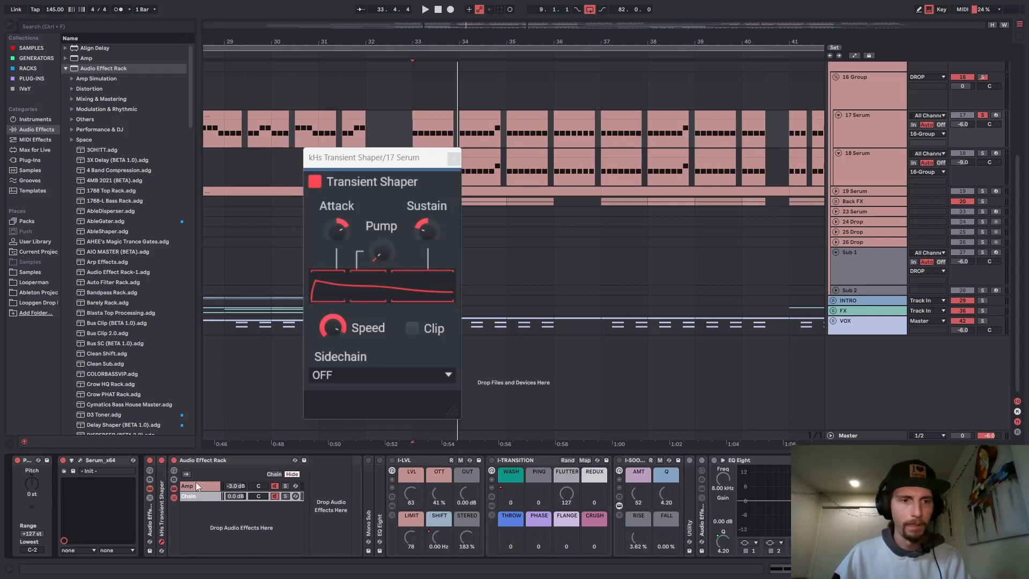
left_click(200, 485)
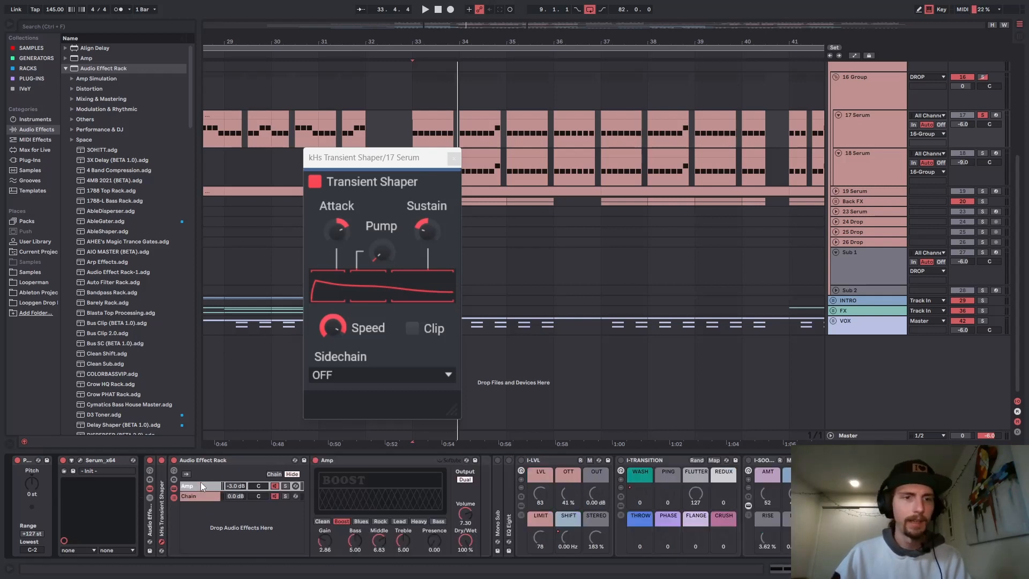
left_click(352, 464)
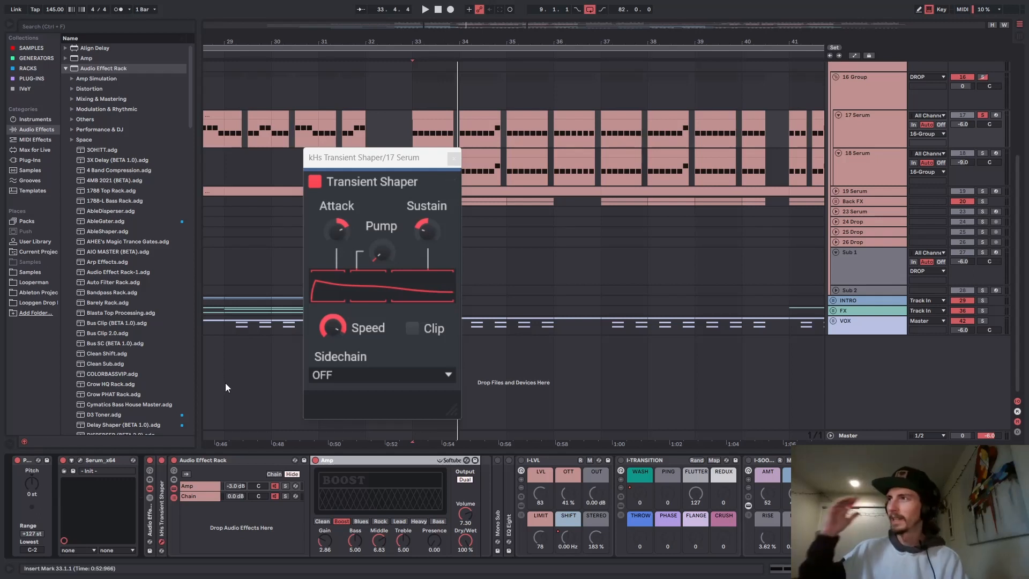
Step: Compare the 17 Serum sound from bar 33 with the Amp's Audio Effect Rack off and on
key("space")
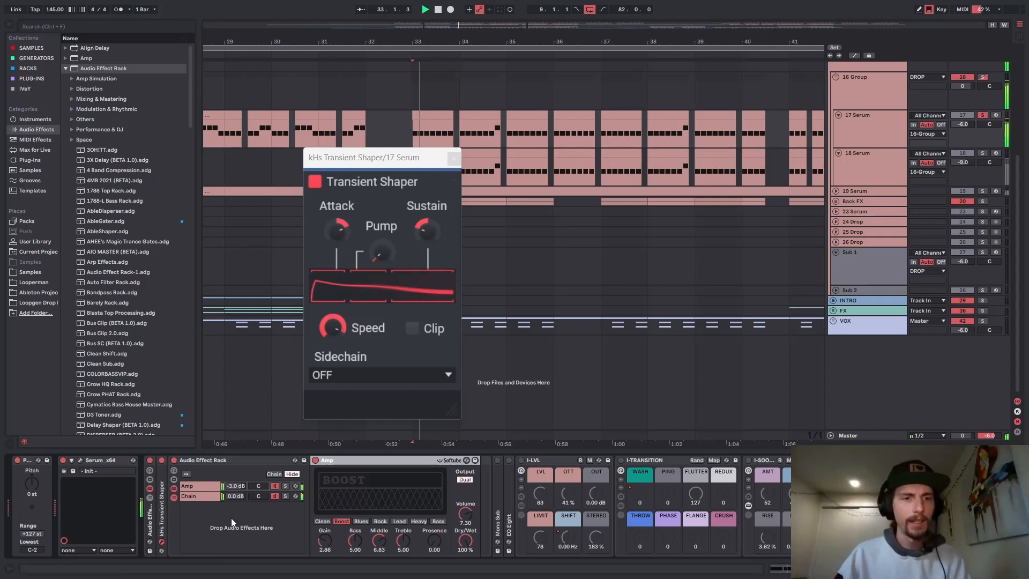
left_click(175, 460)
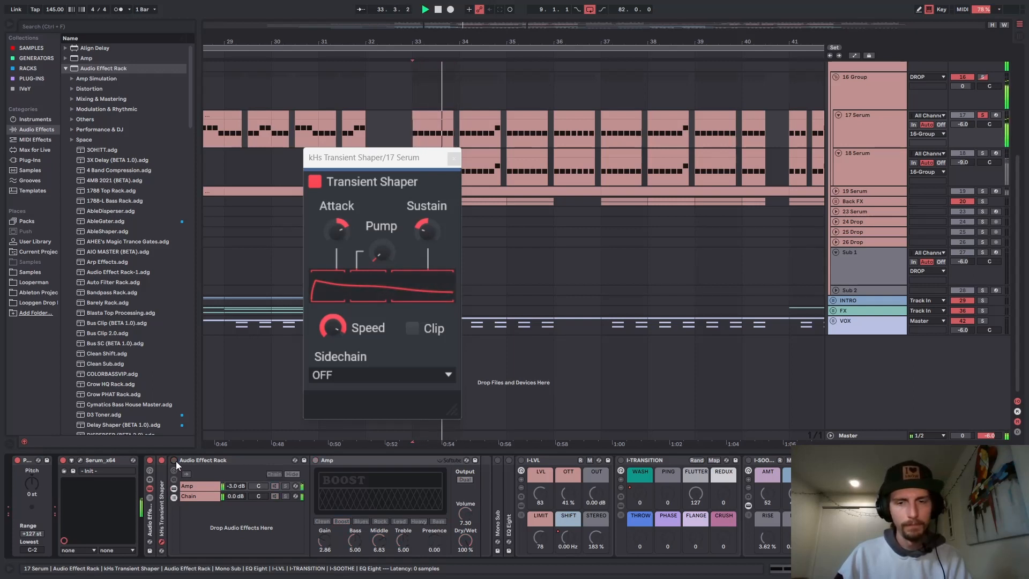
left_click(175, 461)
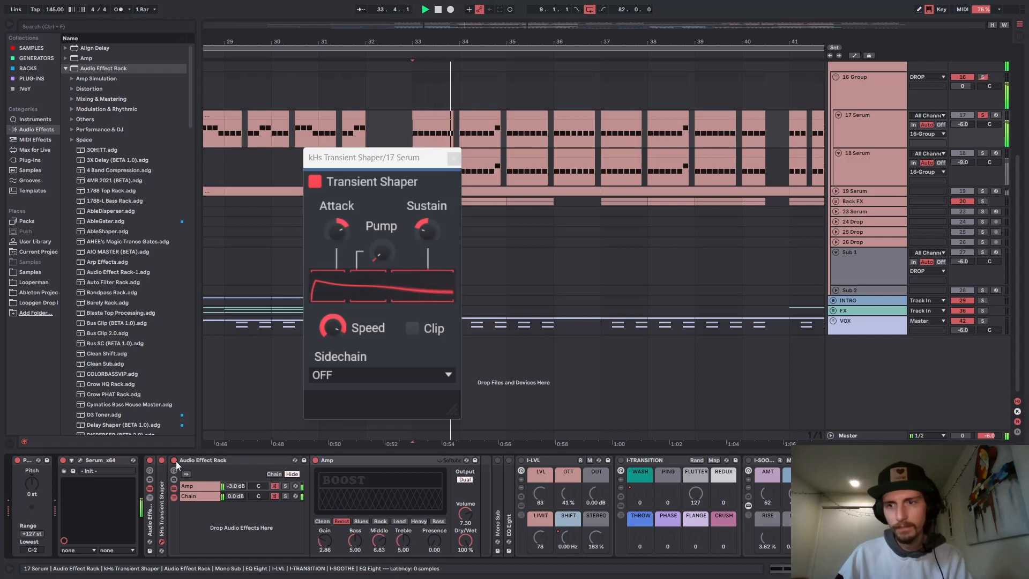
key("space")
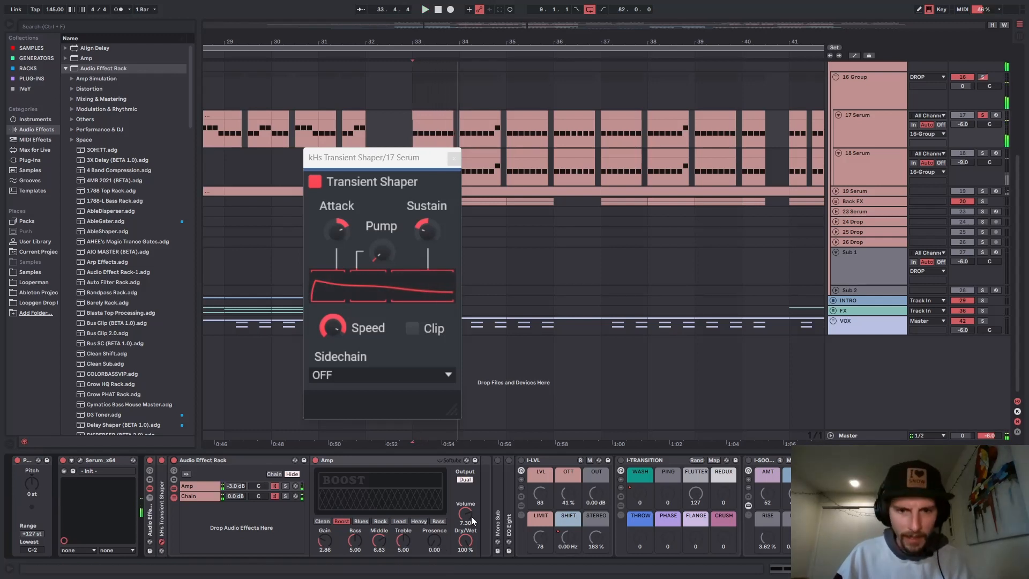
Step: Unfold the Mono Sub EQ, review its mid and side curves, fold it and audition the track from bar 33
double_click(497, 471)
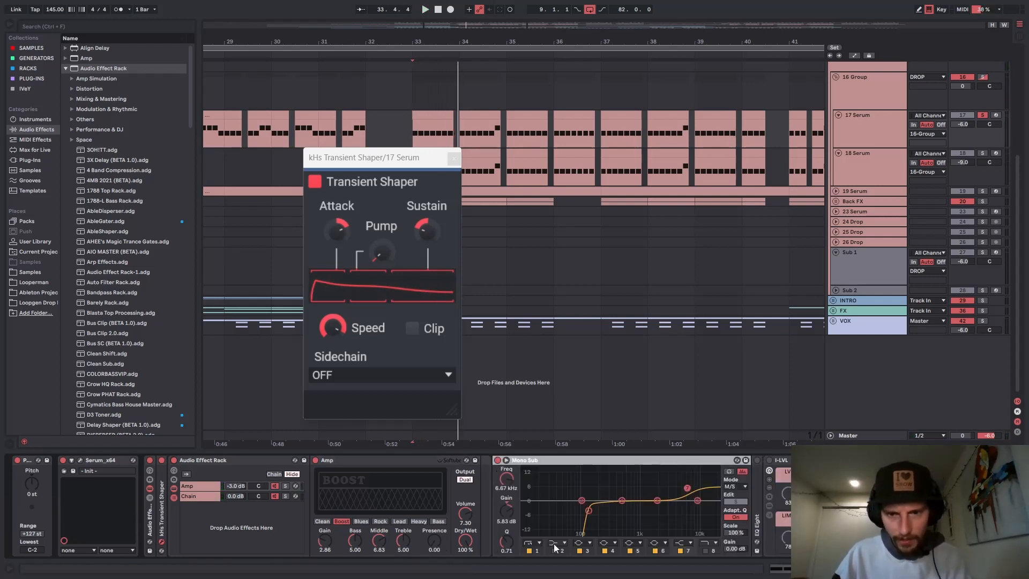
left_click(740, 503)
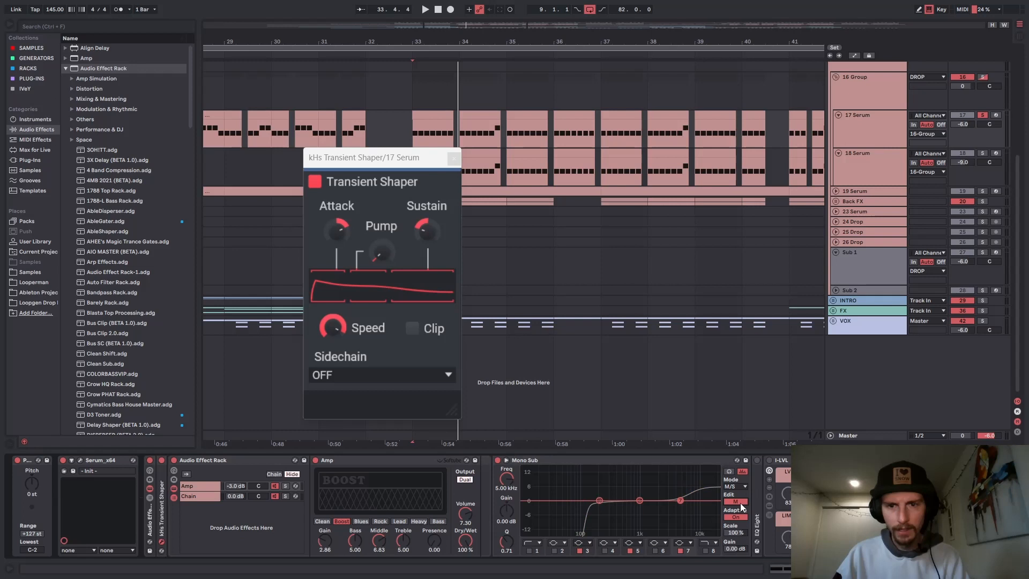
left_click(740, 503)
left_click(562, 462)
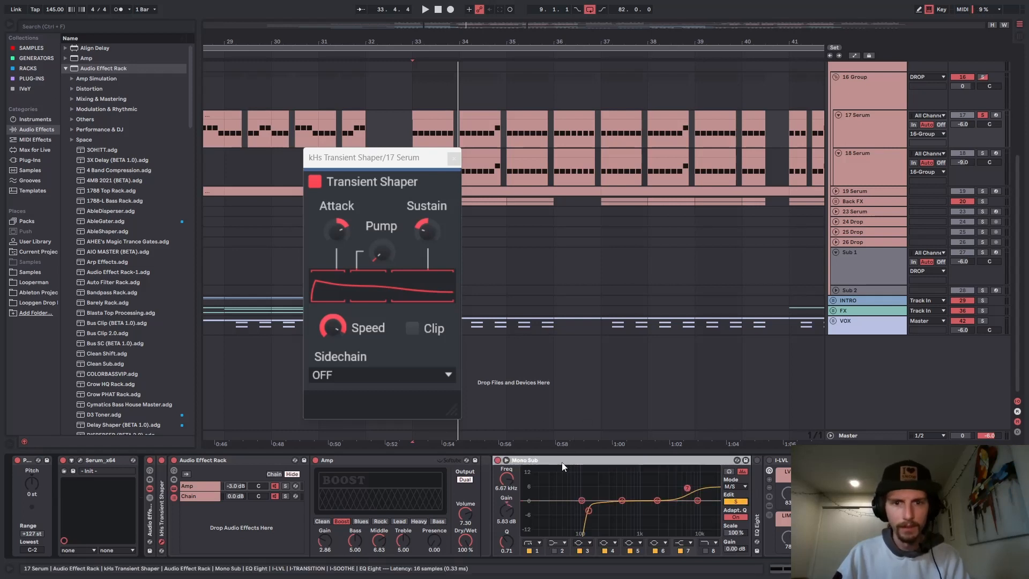
double_click(561, 462)
key("space")
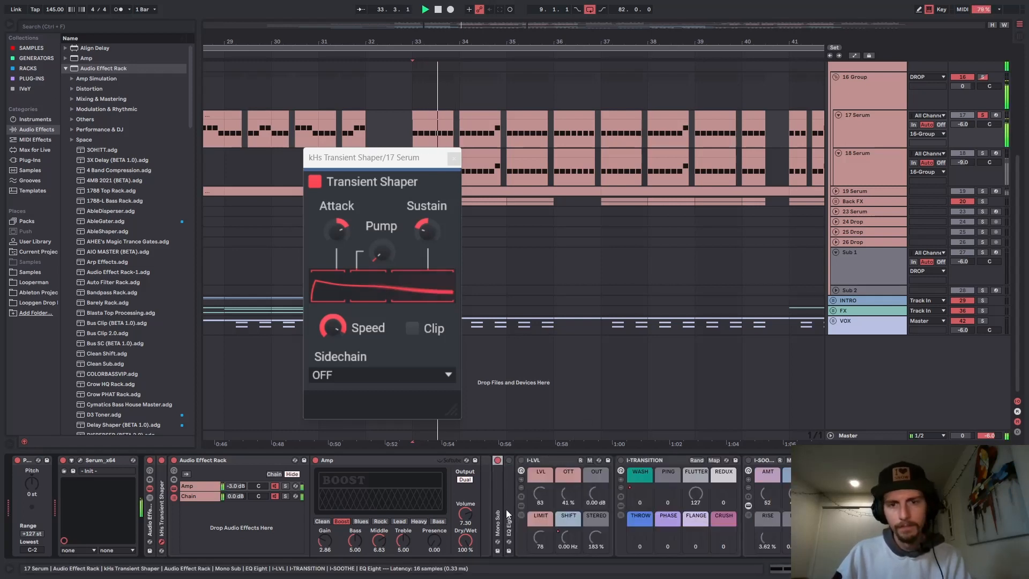
key("space")
Step: Unfold the EQ Eight after Mono Sub, switch it on, audition it from bar 33 and fold it
double_click(506, 509)
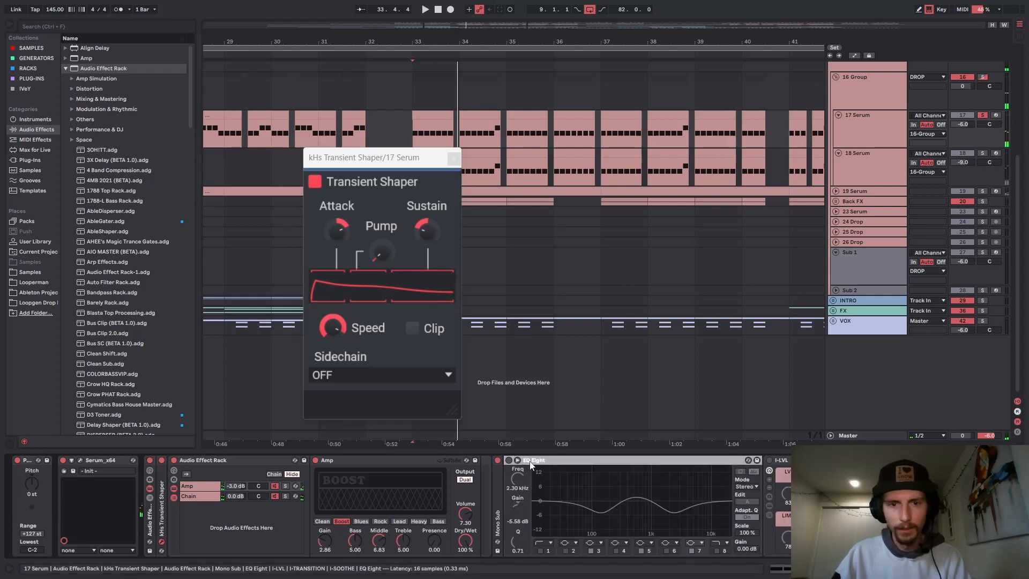
left_click(509, 461)
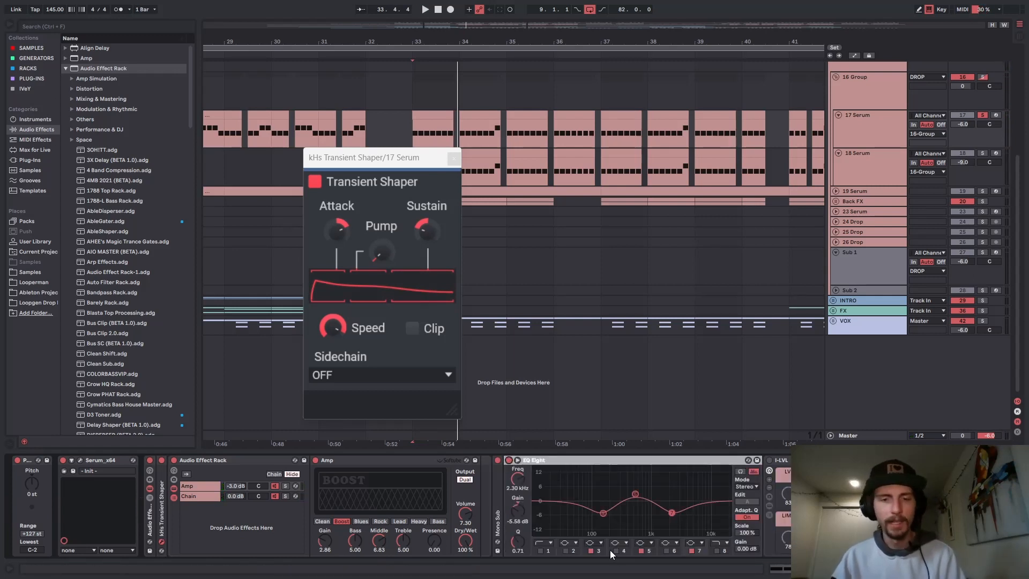
key("space")
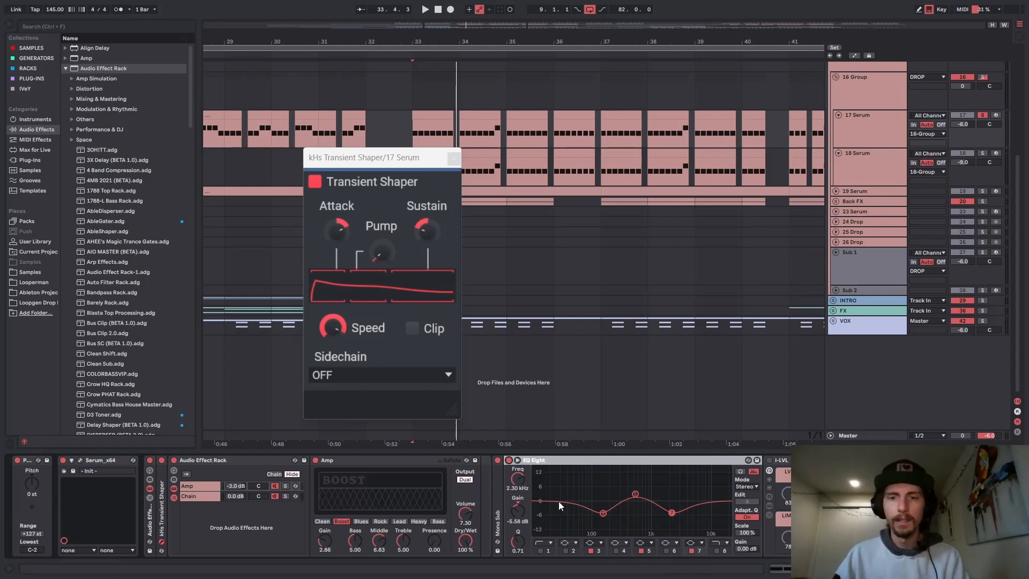
double_click(540, 460)
Step: Select the I-LVL rack and compare the 17 Serum sound from bar 33 with the rack off and on
left_click(539, 461)
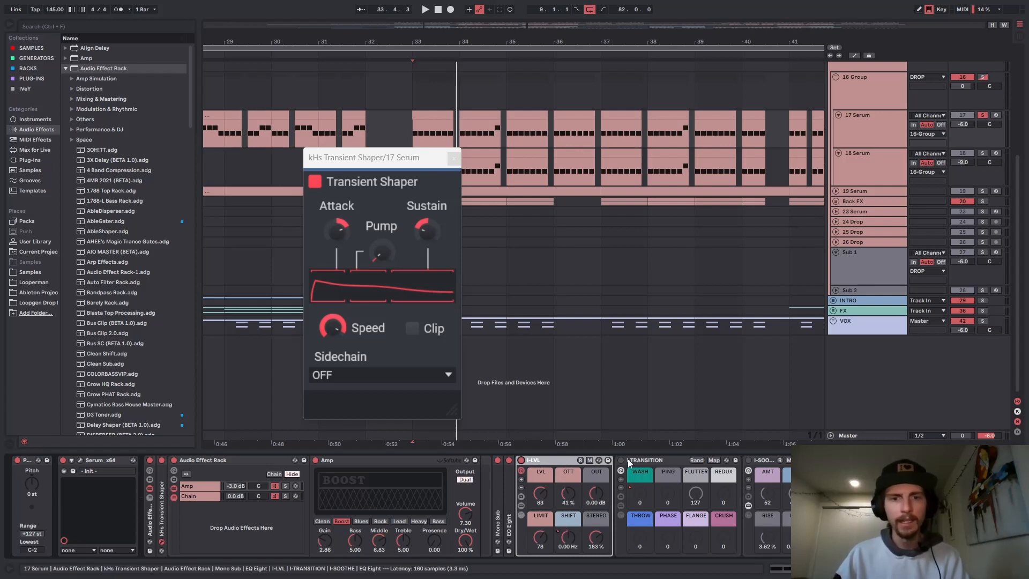
key("space")
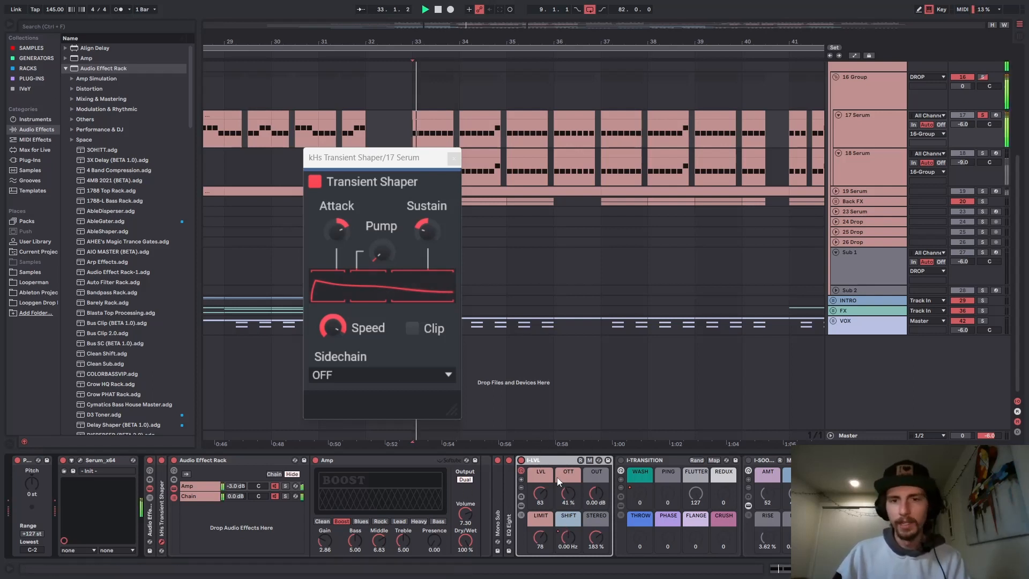
left_click(521, 461)
key("space")
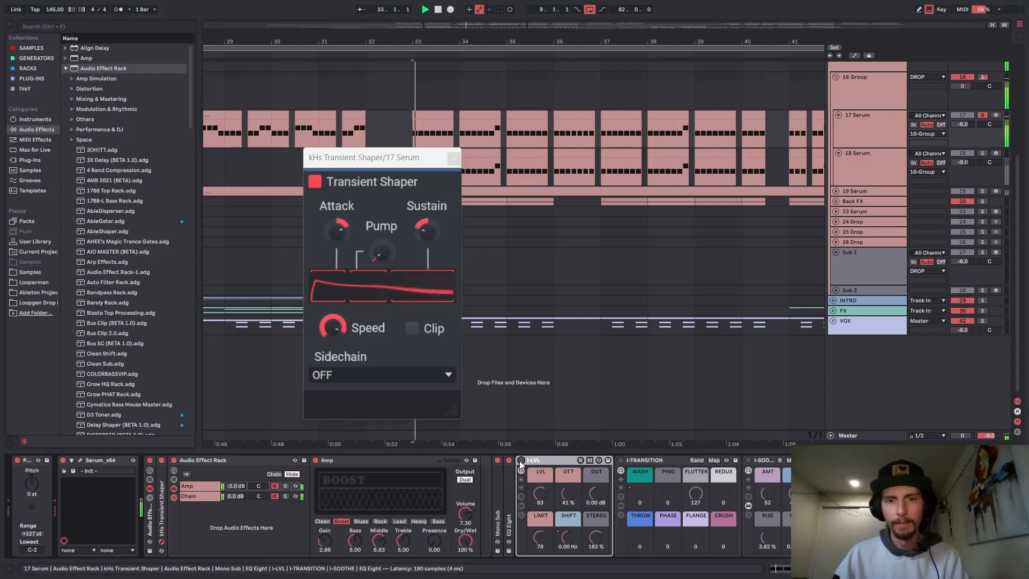
key("space")
left_click(521, 461)
key("space")
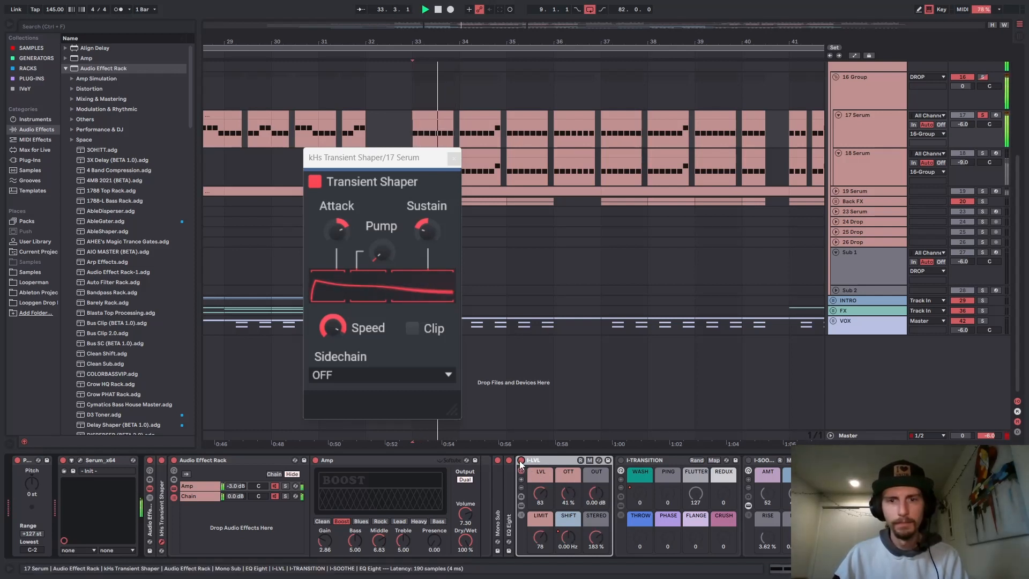
Step: Select the I-TRANSITION rack on 17 Serum, switch it on and audition the track from bar 33
key("space")
left_click(661, 461)
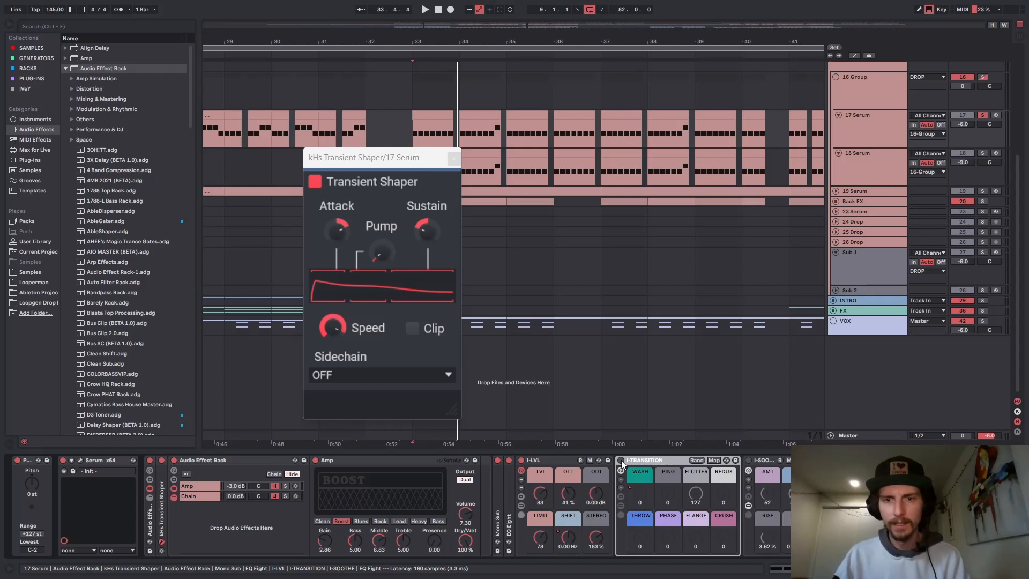
left_click(621, 461)
key("space")
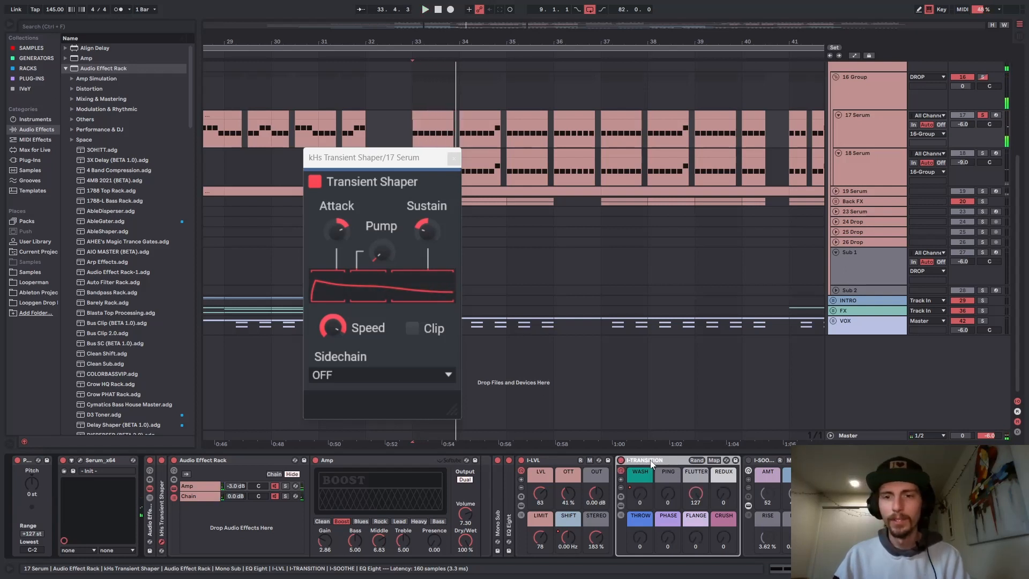
scroll(399, 505, "right", 4)
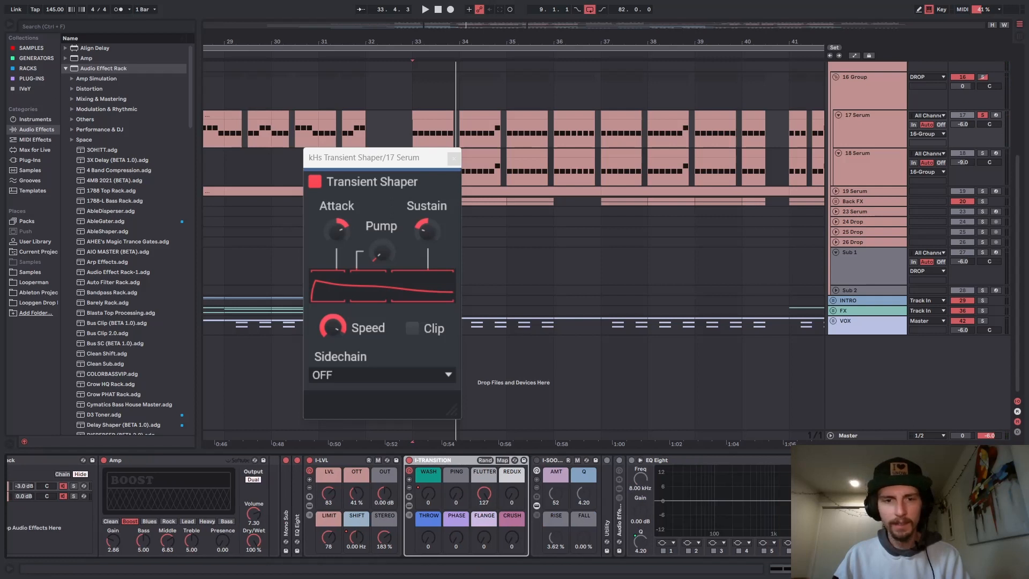
scroll(399, 505, "right", 1)
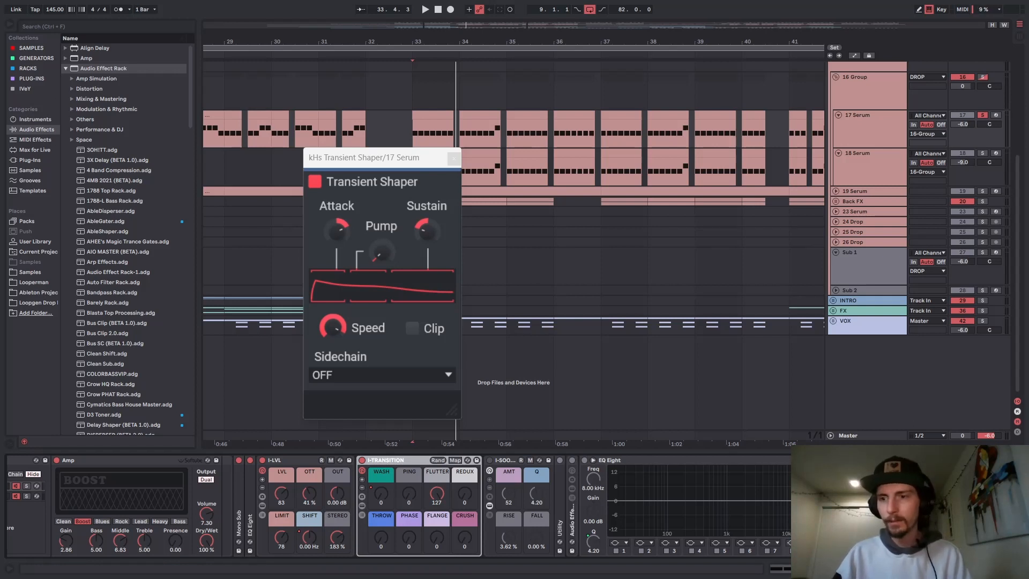
scroll(418, 507, "right", 10)
scroll(418, 506, "left", 12)
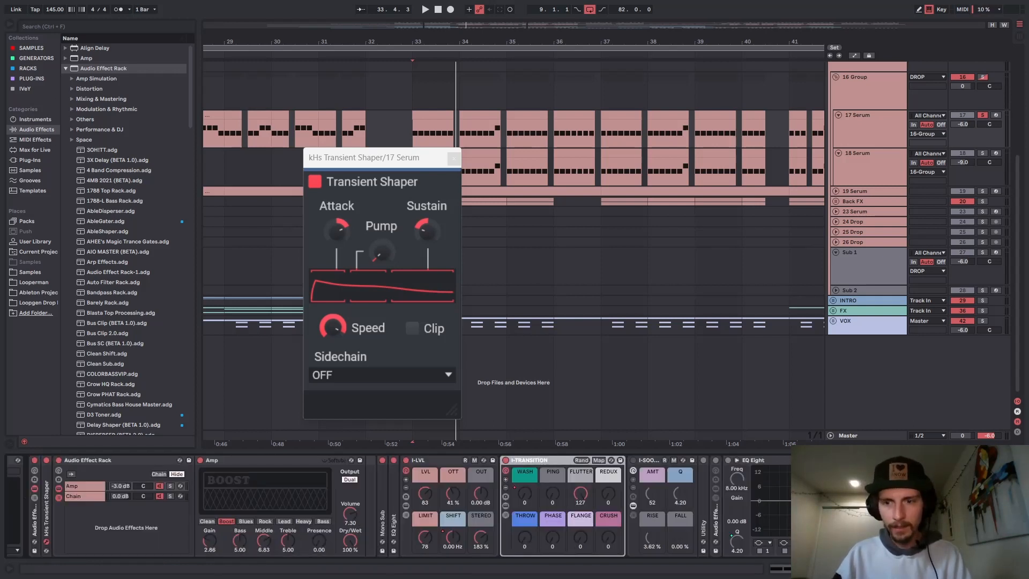
Step: Switch on the I-SOOTHE rack and audition 17 Serum from bar 33 while watching its EQ Eight curve
left_click(642, 460)
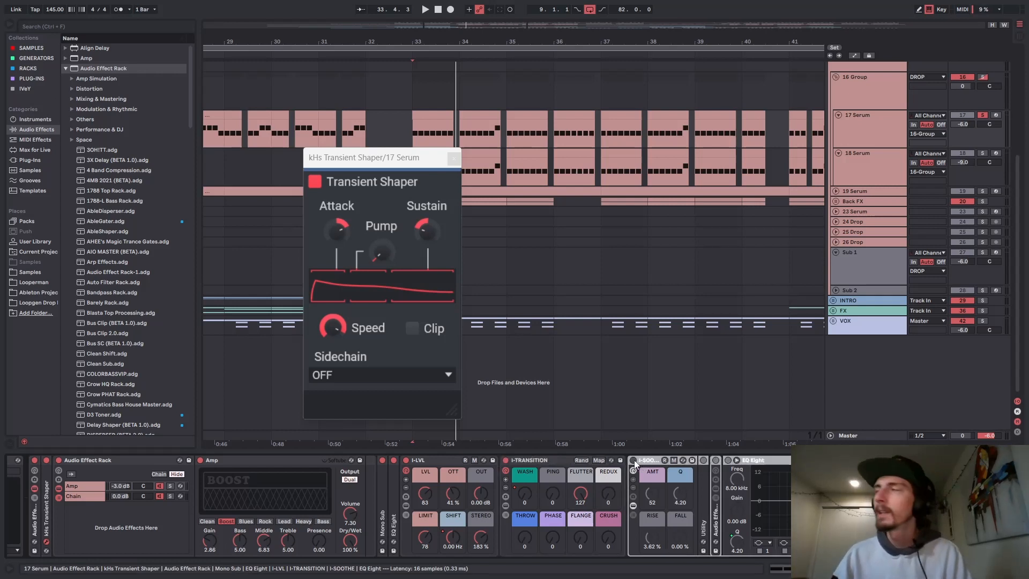
left_click(634, 460)
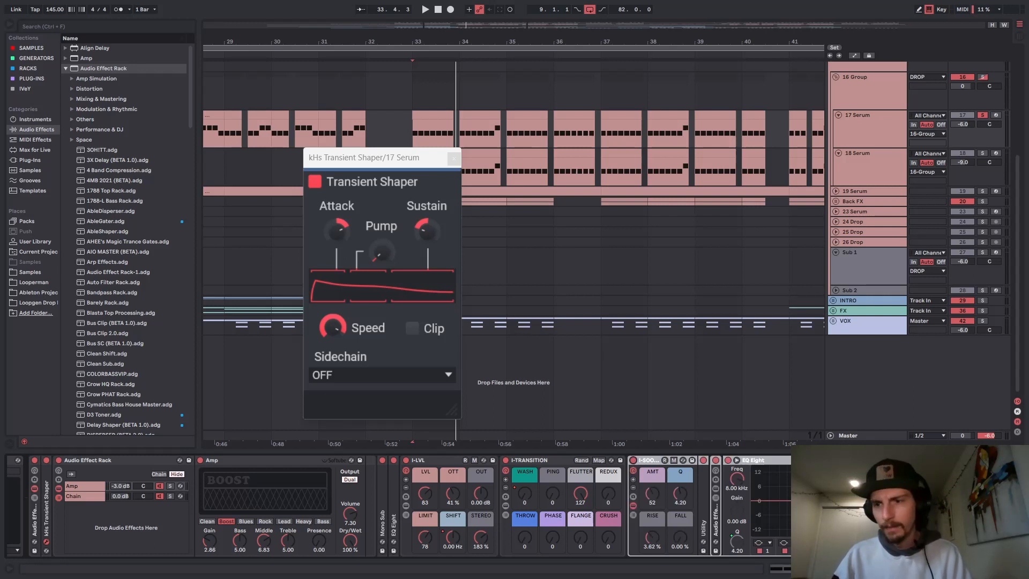
scroll(399, 505, "right", 5)
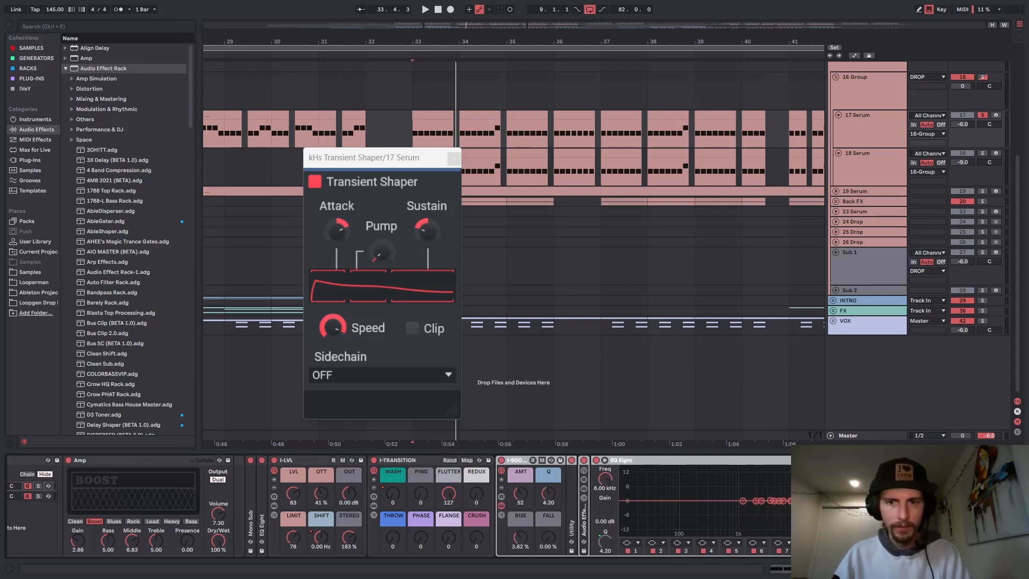
key("space")
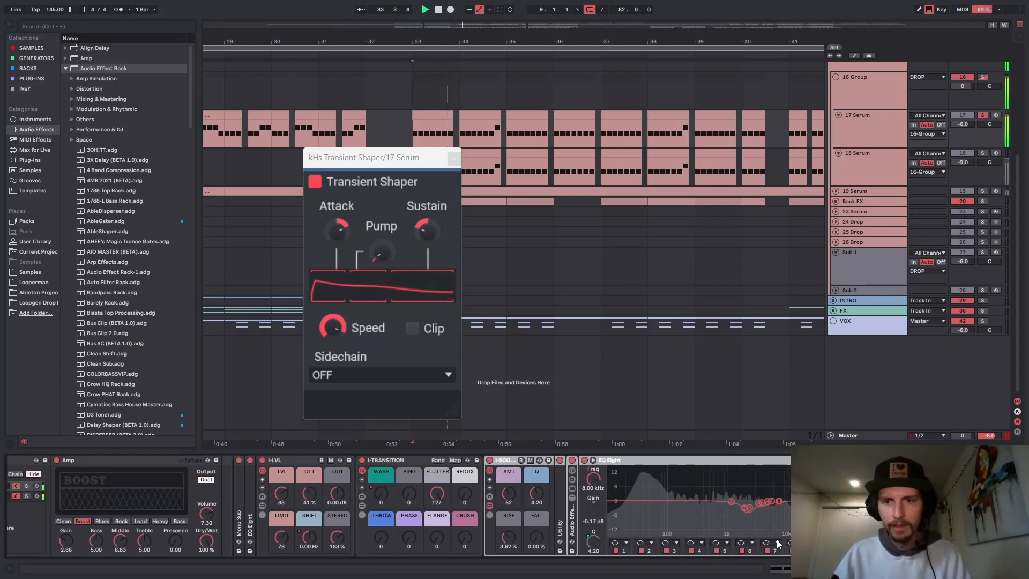
key("space")
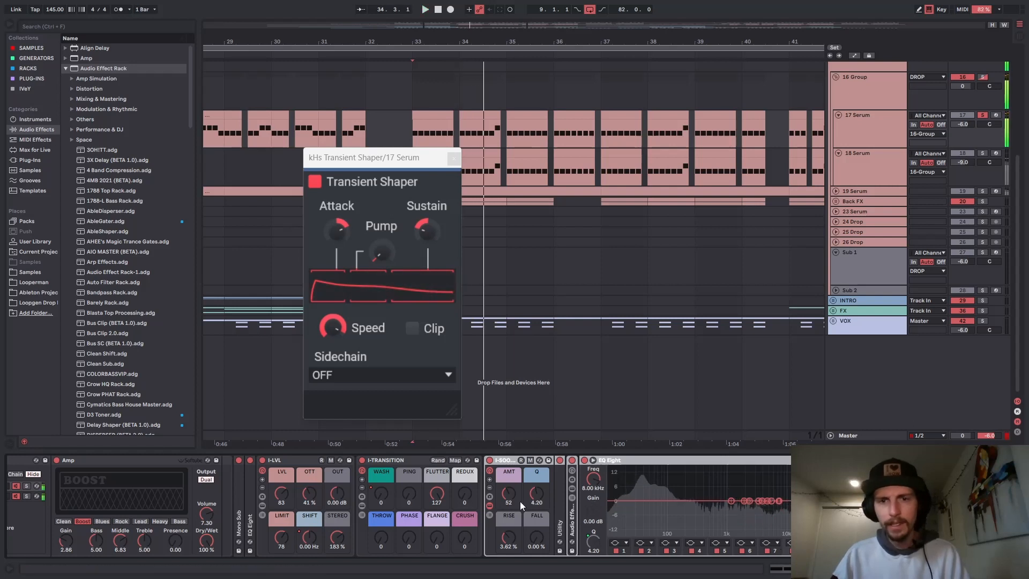
Step: Compare 17 Serum from bar 33 with the I-SOOTHE rack off and on, and fold and unfold the rack
left_click(489, 460)
key("space")
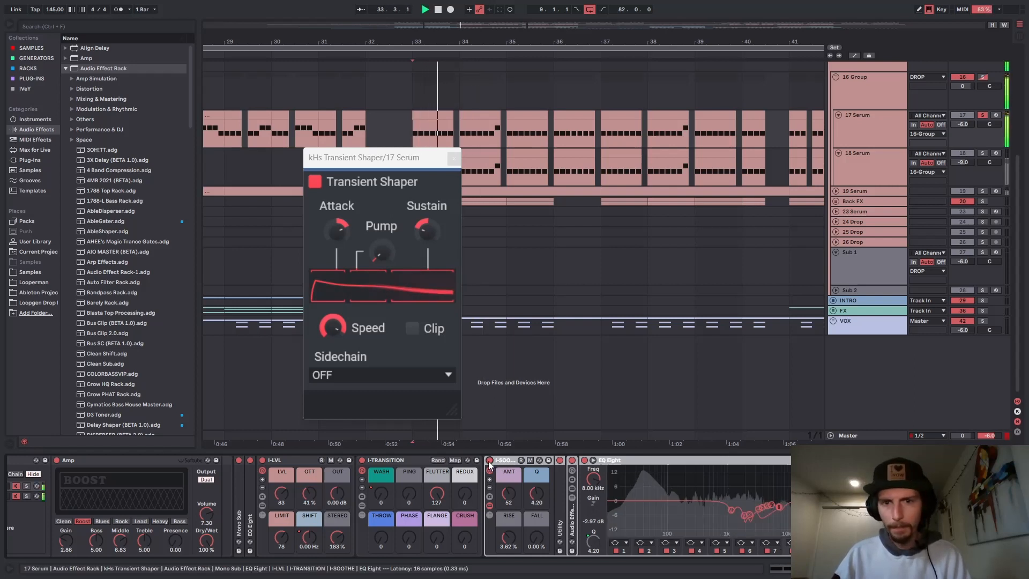
left_click(489, 461)
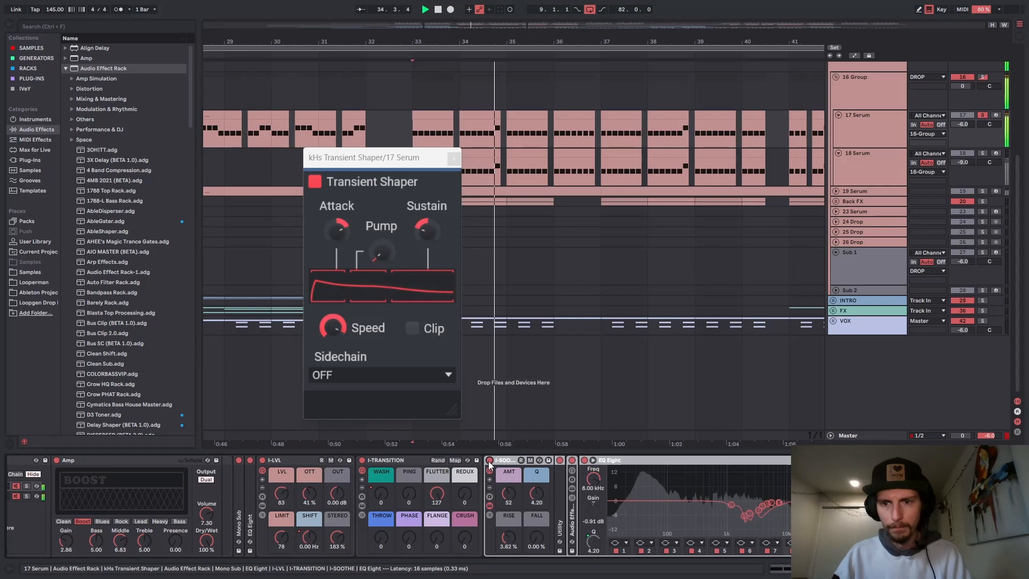
key("space")
double_click(503, 460)
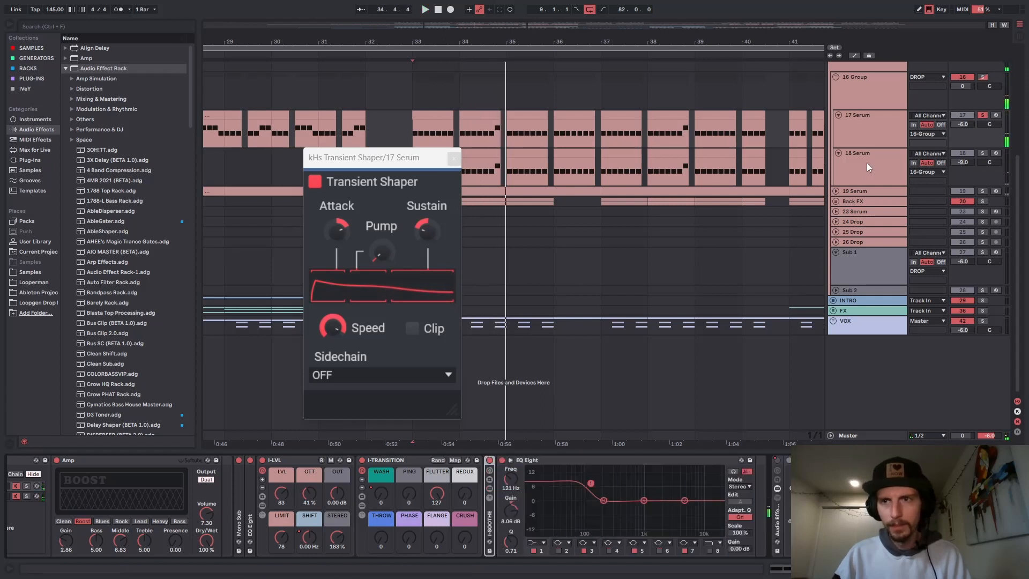
double_click(491, 504)
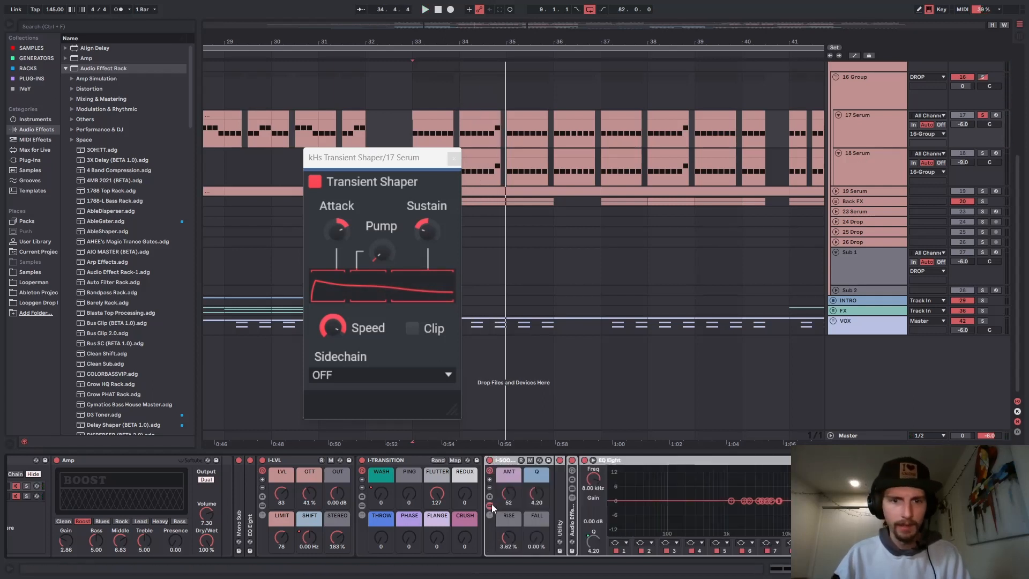
Step: Close the Transient Shaper window and audition the processed 17 Serum sound from bar 25
scroll(399, 505, "right", 10)
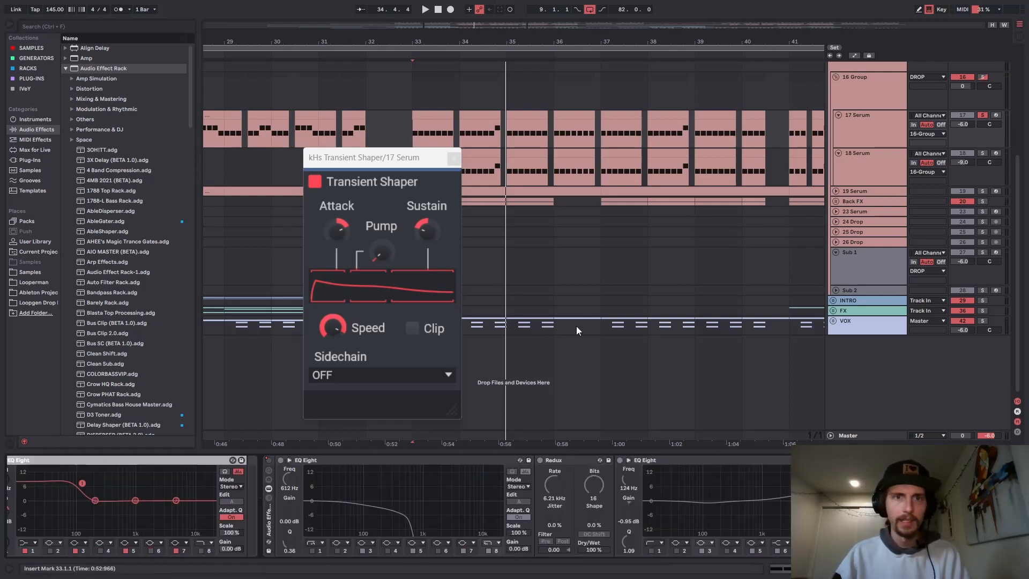
left_click(454, 159)
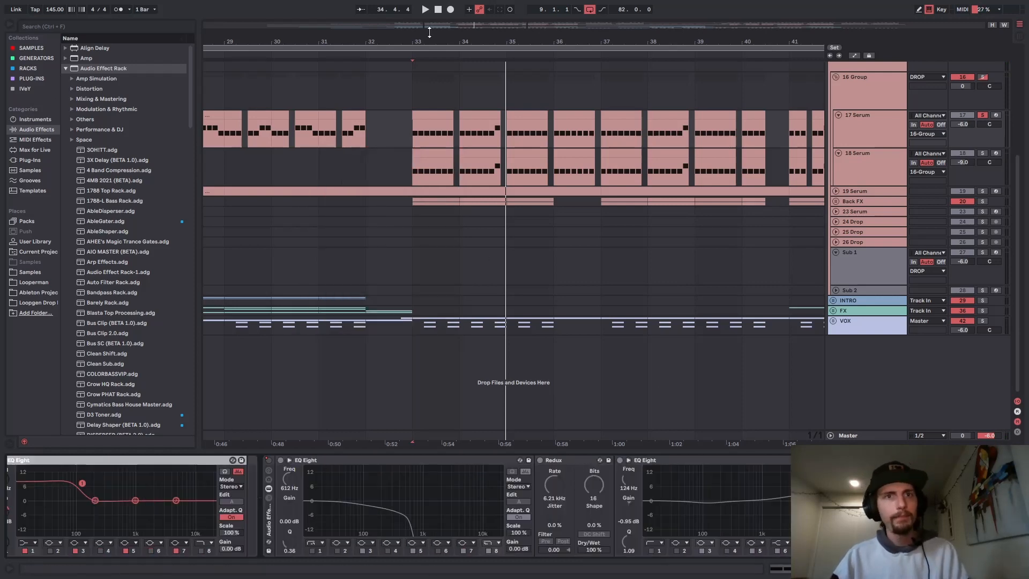
left_click_drag(429, 42, 623, 43)
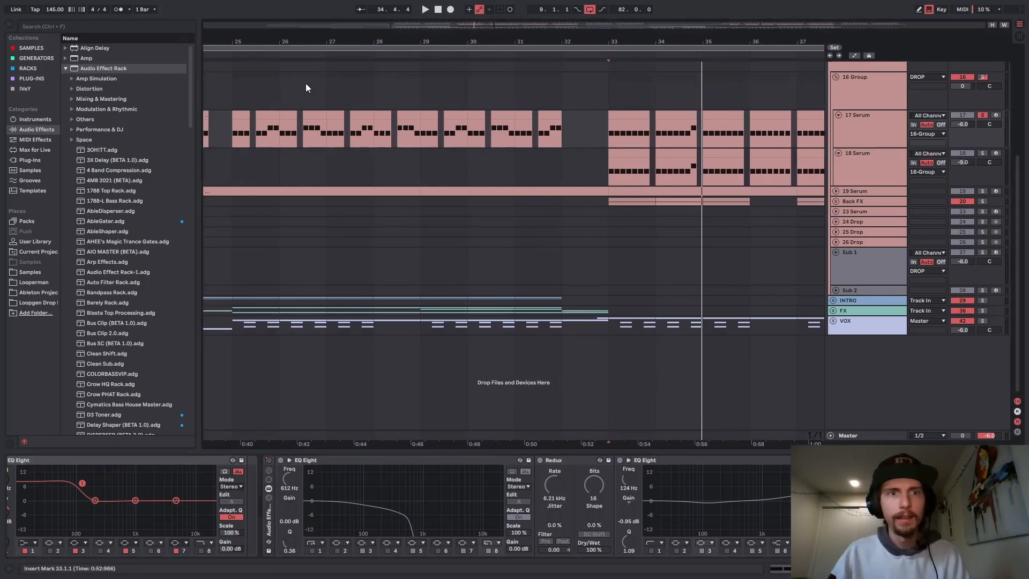
left_click(220, 142)
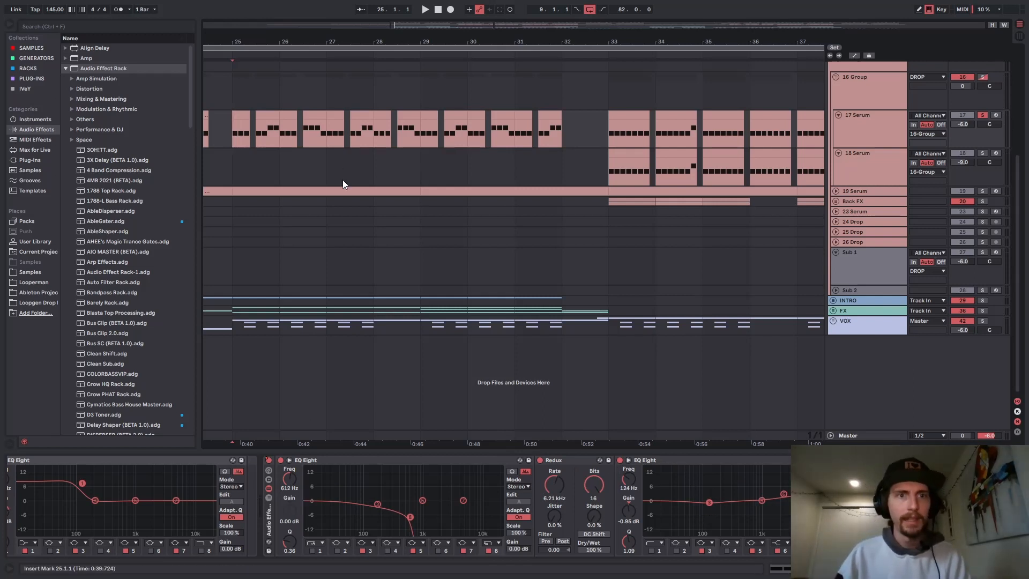
key("space")
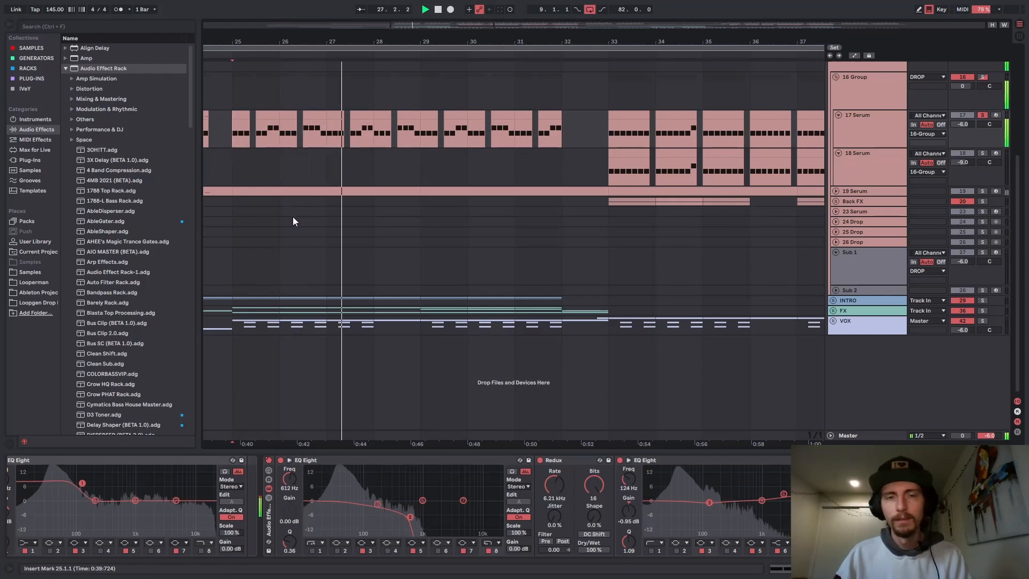
key("space")
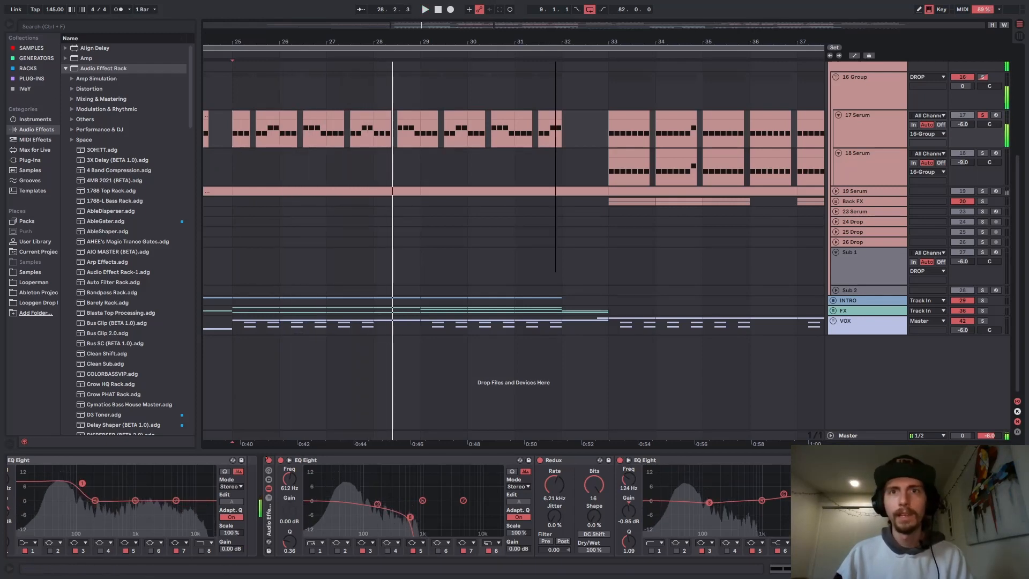
Step: Select and solo the 18 Serum track and audition it from bar 33
left_click_drag(547, 43, 417, 43)
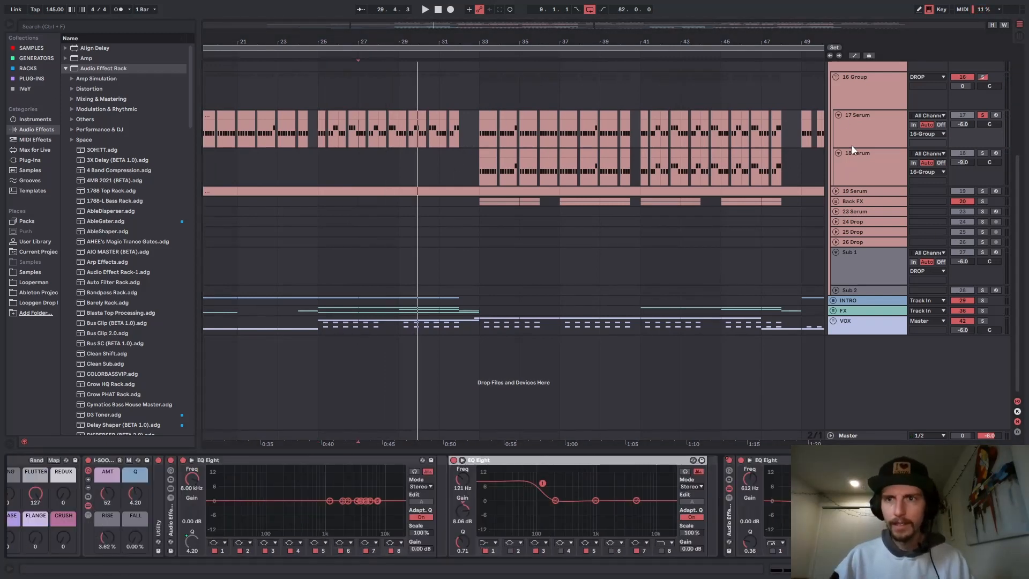
left_click(867, 169)
left_click(496, 170)
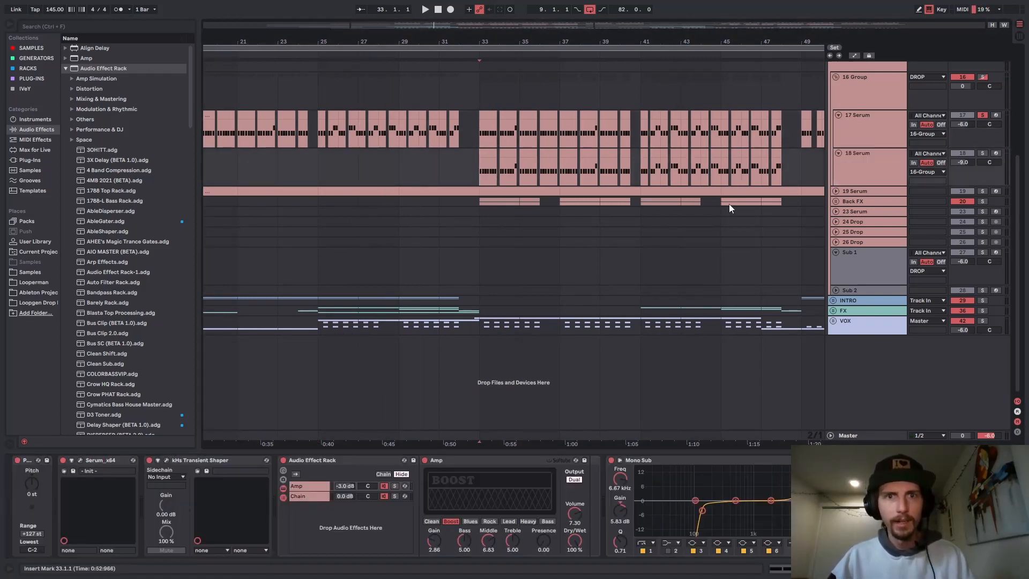
left_click(982, 154)
key("space")
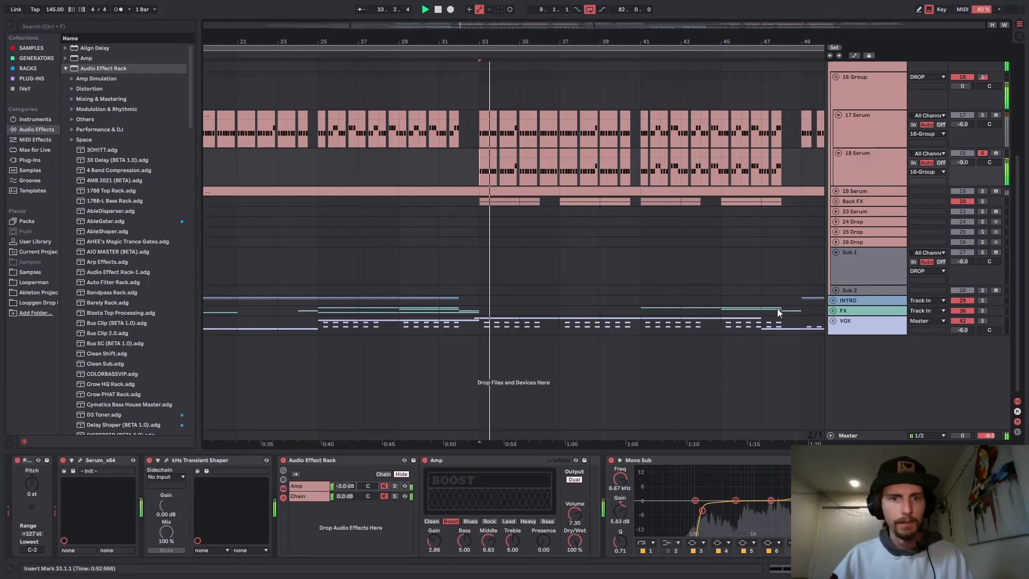
key("space")
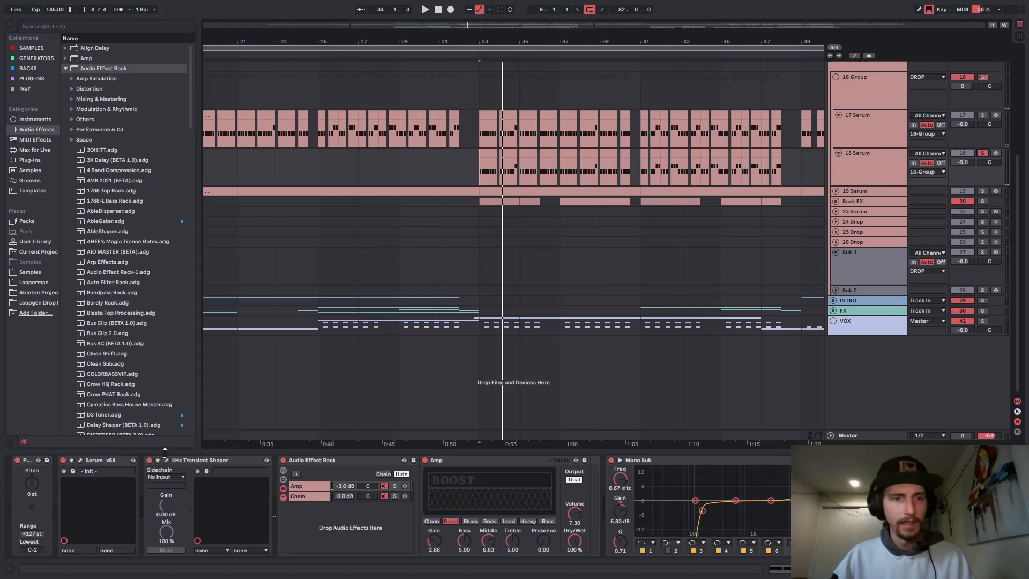
Step: Open the 18 Serum track's Serum patch, review its oscillator and effects pages, and close the plug-in window
left_click(80, 459)
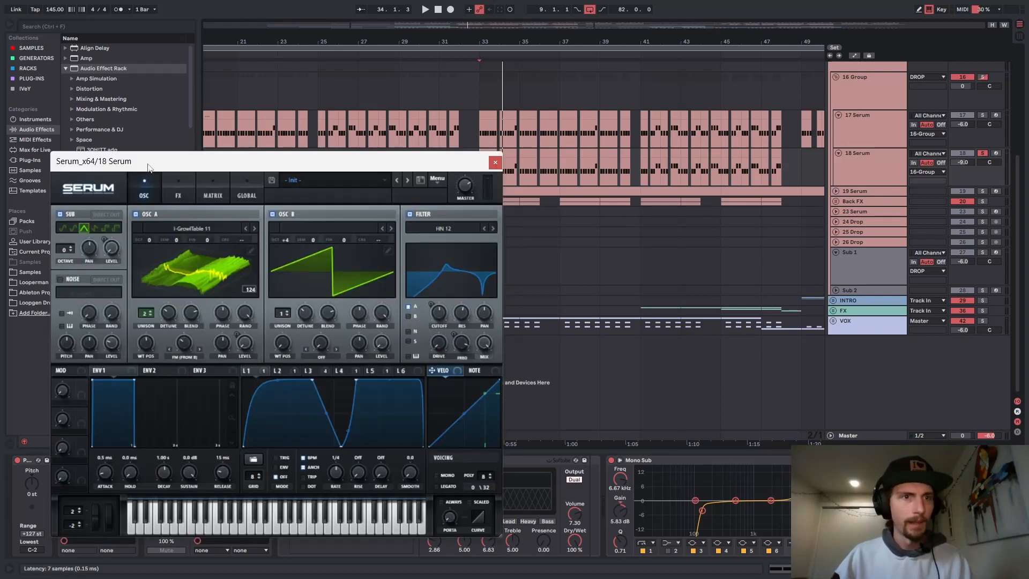
left_click(177, 193)
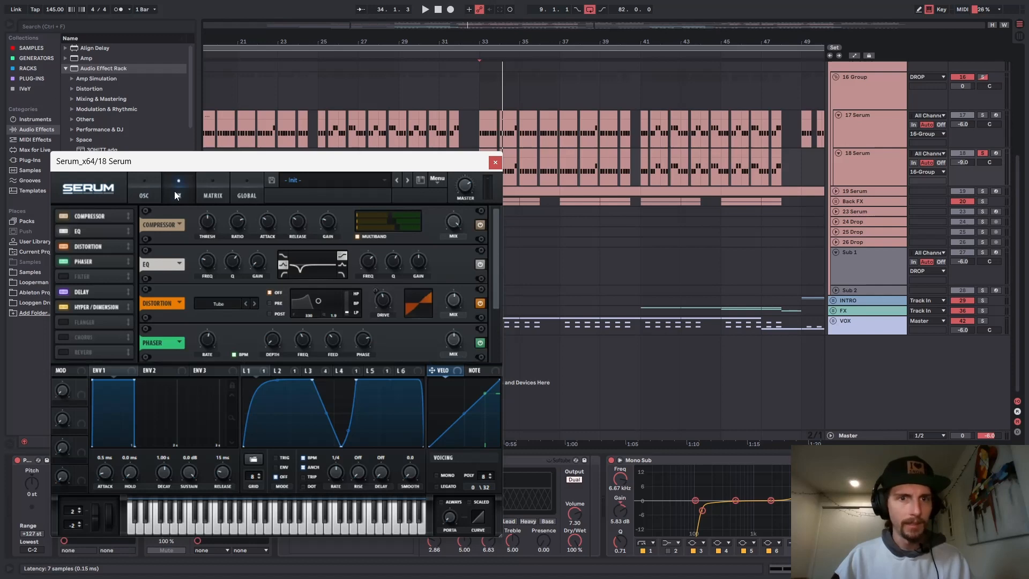
left_click(146, 188)
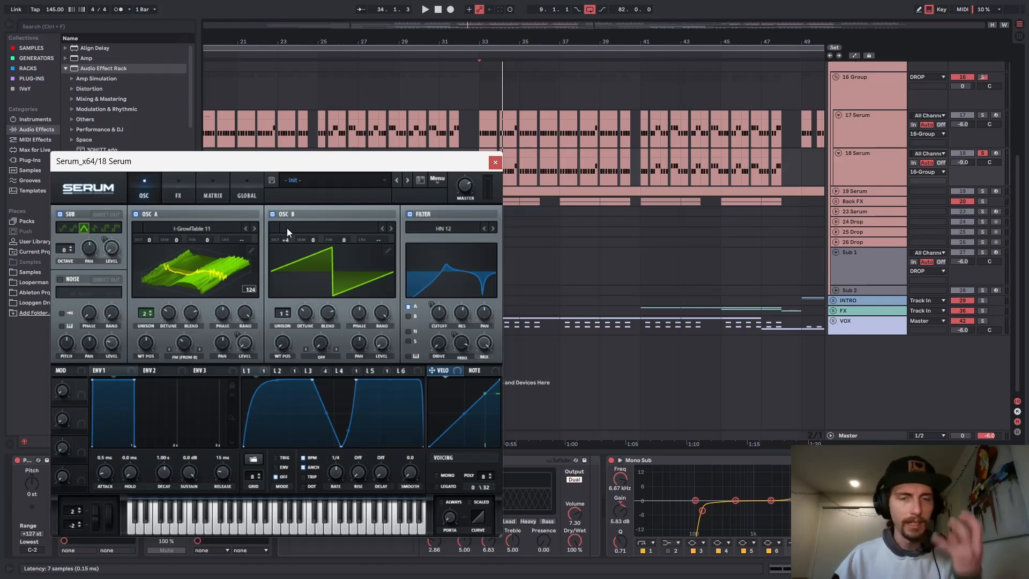
left_click(178, 189)
left_click(496, 164)
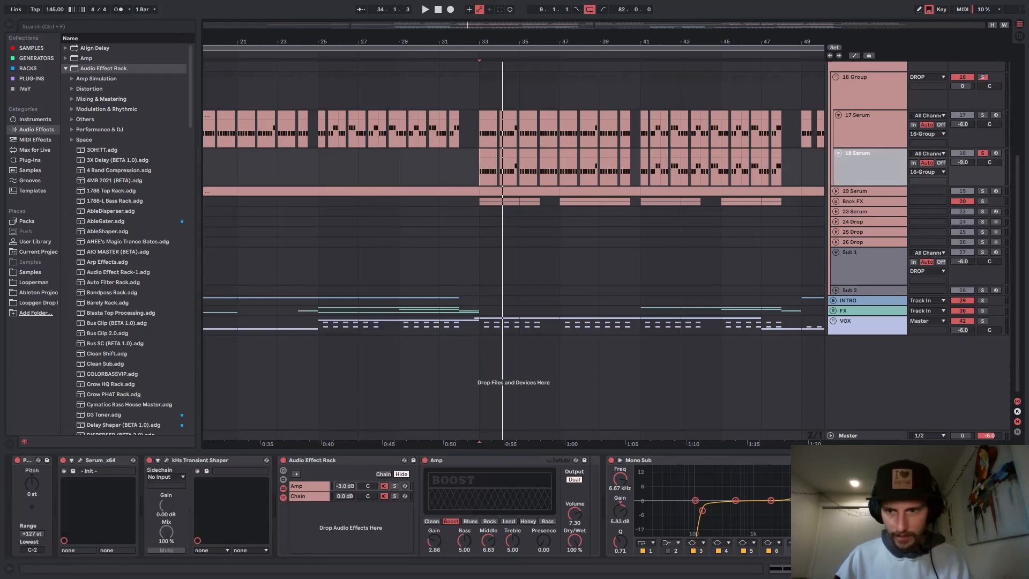
Step: Select the last visible EQ Eight in the 18 Serum device chain and audition the track from bar 33
left_click_drag(804, 569, 904, 568)
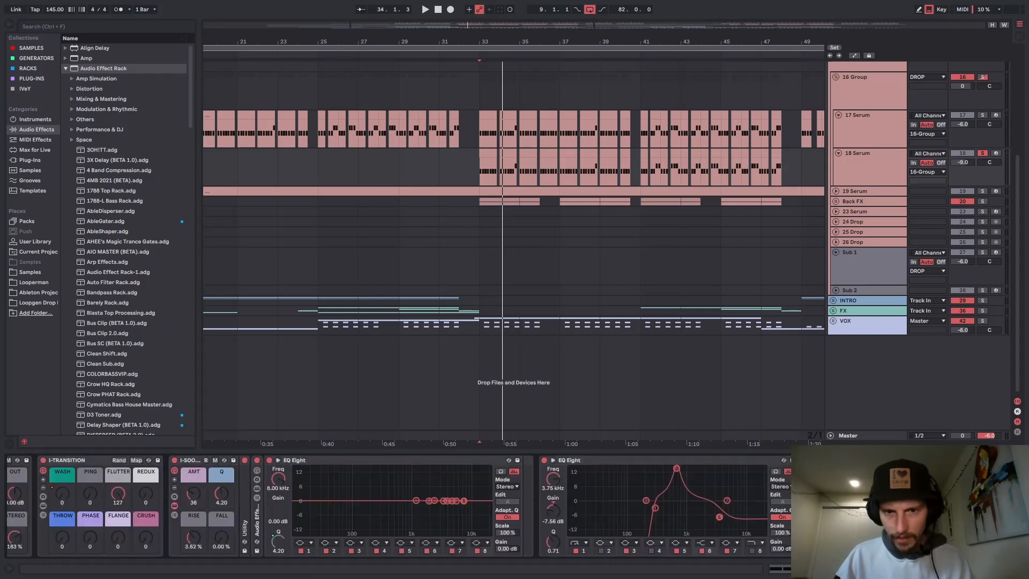
left_click(667, 460)
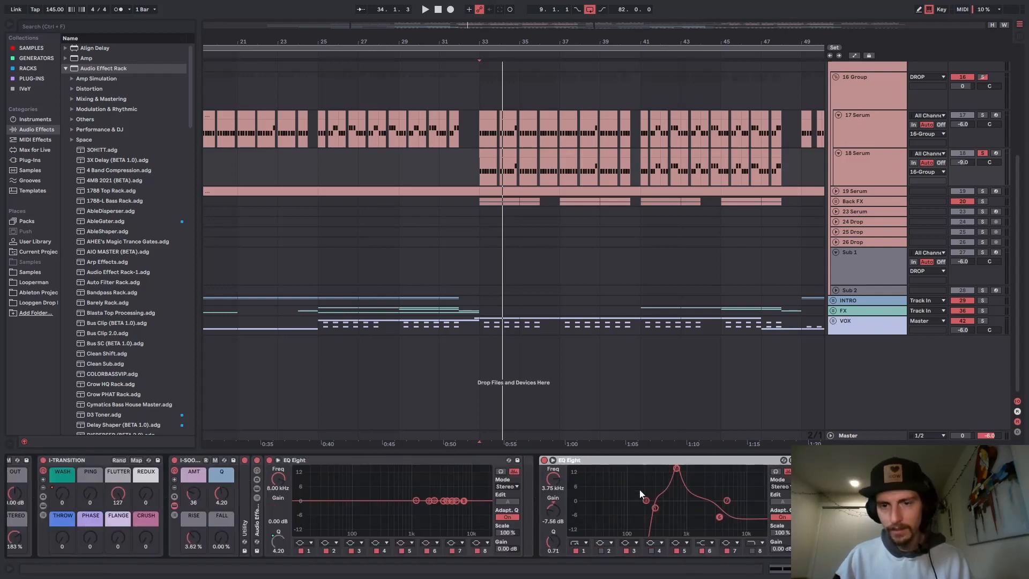
key("space")
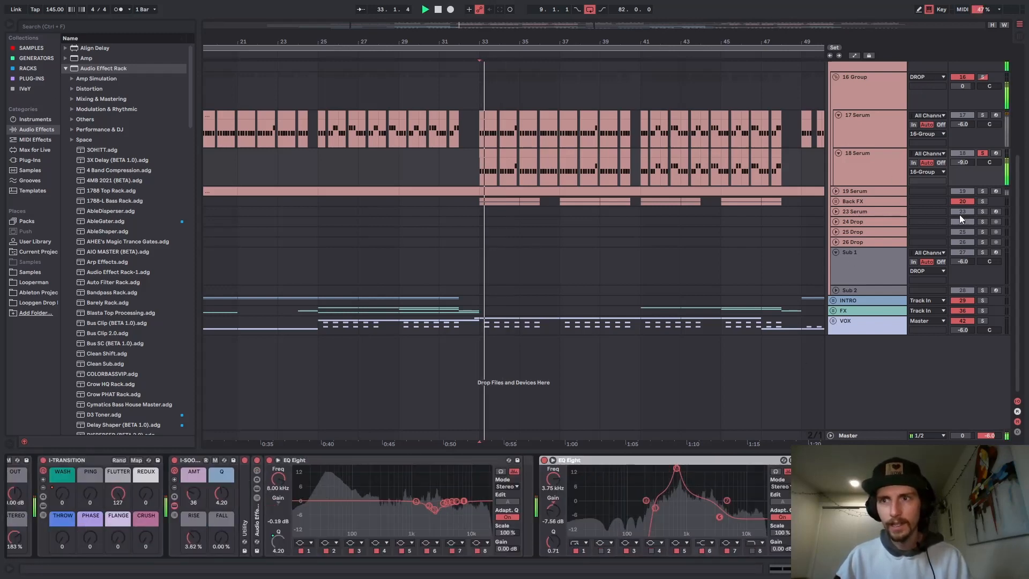
Step: Unsolo 18 Serum and compare the full drop with that track muted and active
left_click(982, 154)
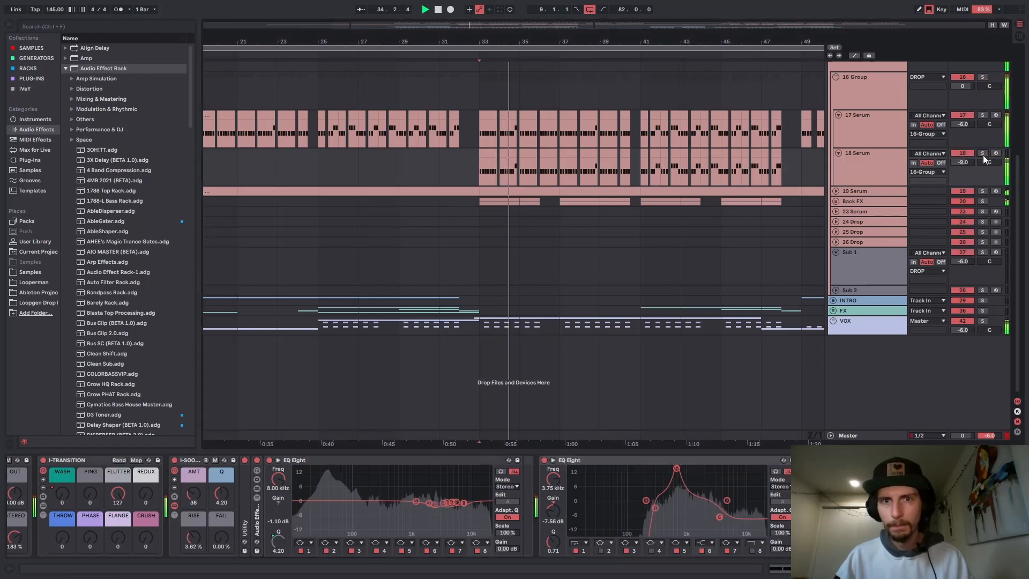
left_click(959, 152)
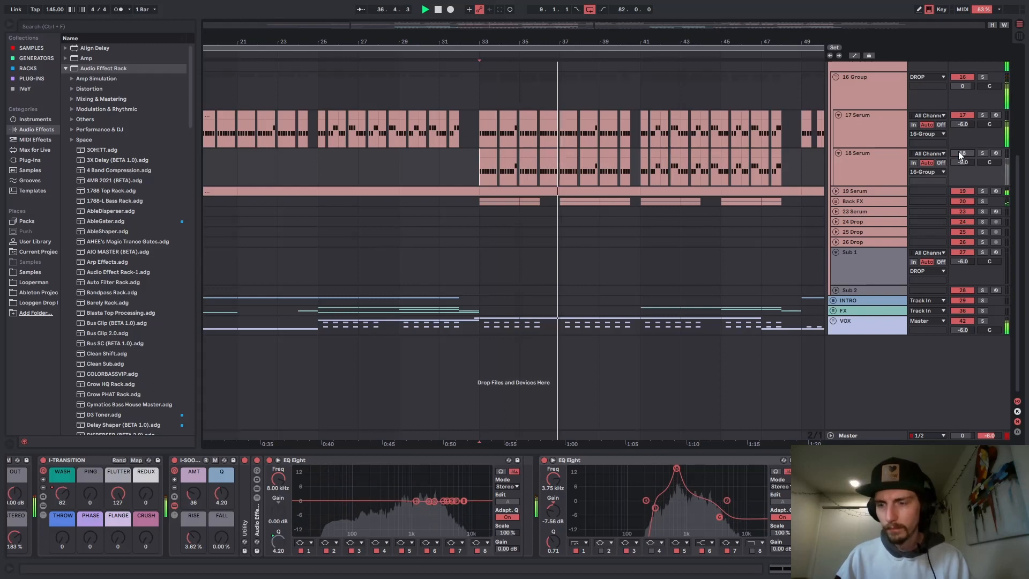
left_click(959, 153)
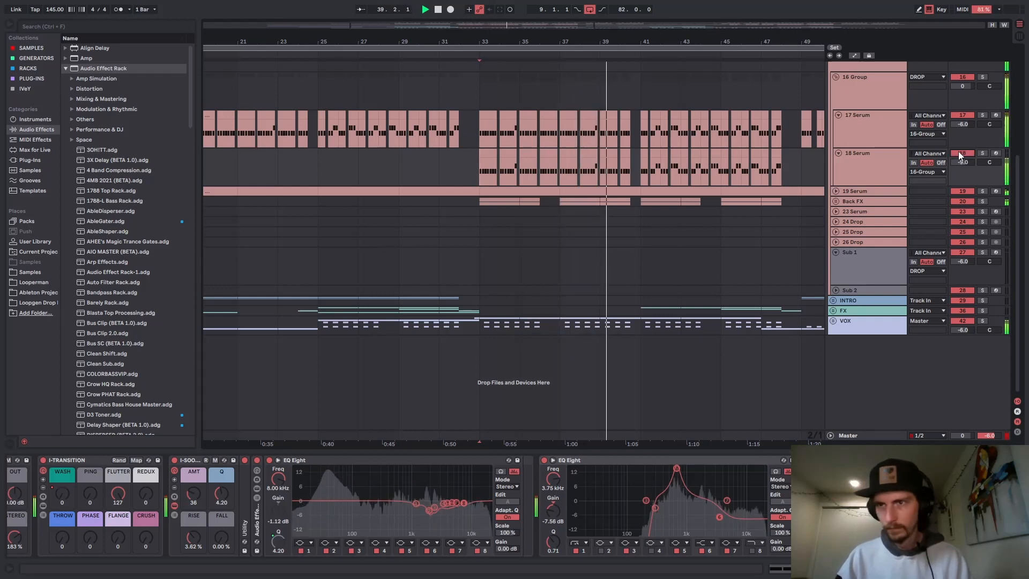
scroll(858, 139, "up", 3)
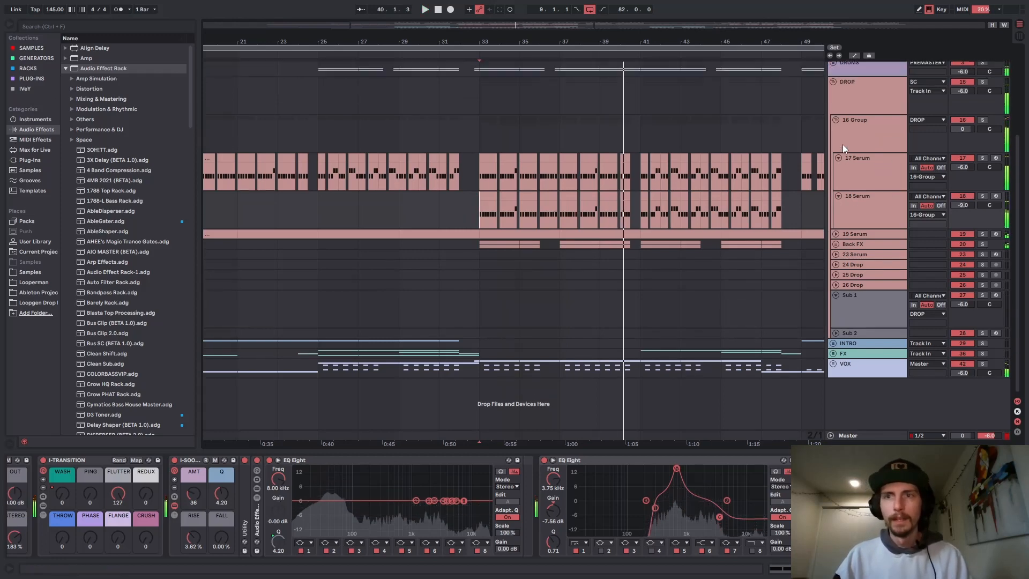
Step: Collapse the DROP group and expand the INTRO group and its 30 Group to show the intro Serum tracks
left_click(833, 92)
left_click(833, 93)
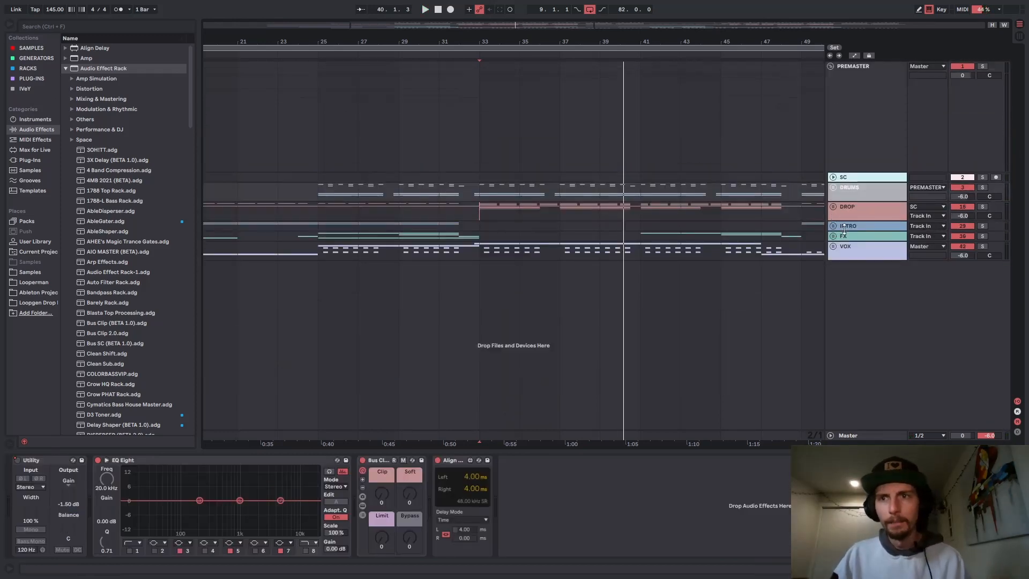
left_click(842, 225)
left_click(834, 225)
left_click_drag(476, 39, 553, 22)
left_click(836, 255)
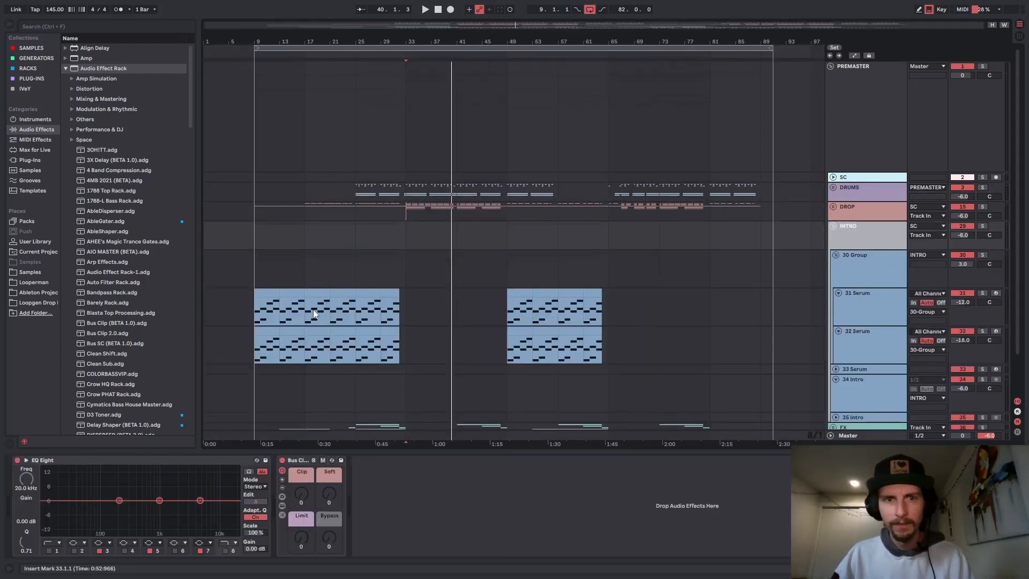
Step: Solo the 30 Group and audition the intro from bar 9
left_click(257, 308)
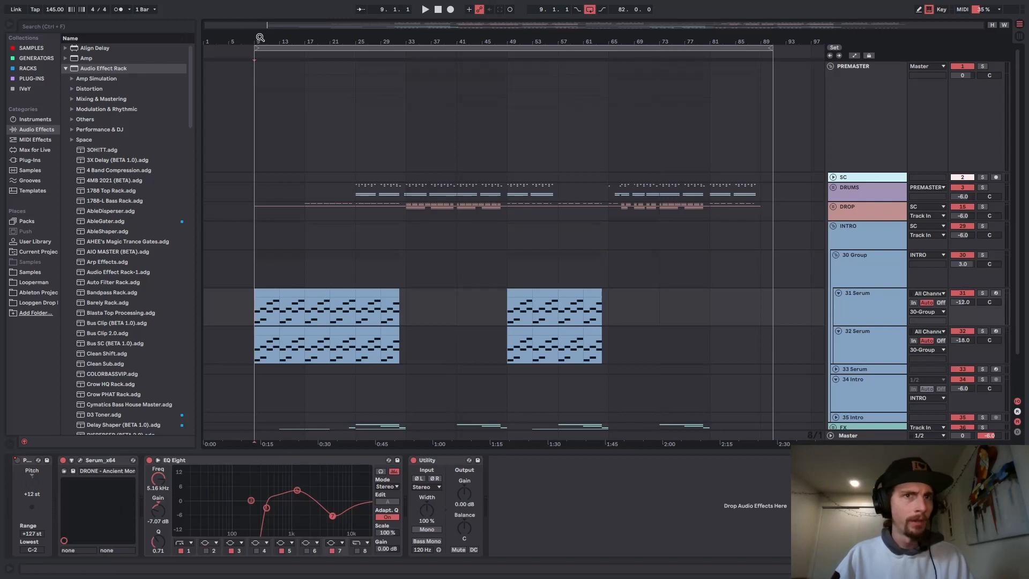
left_click_drag(259, 37, 259, 48)
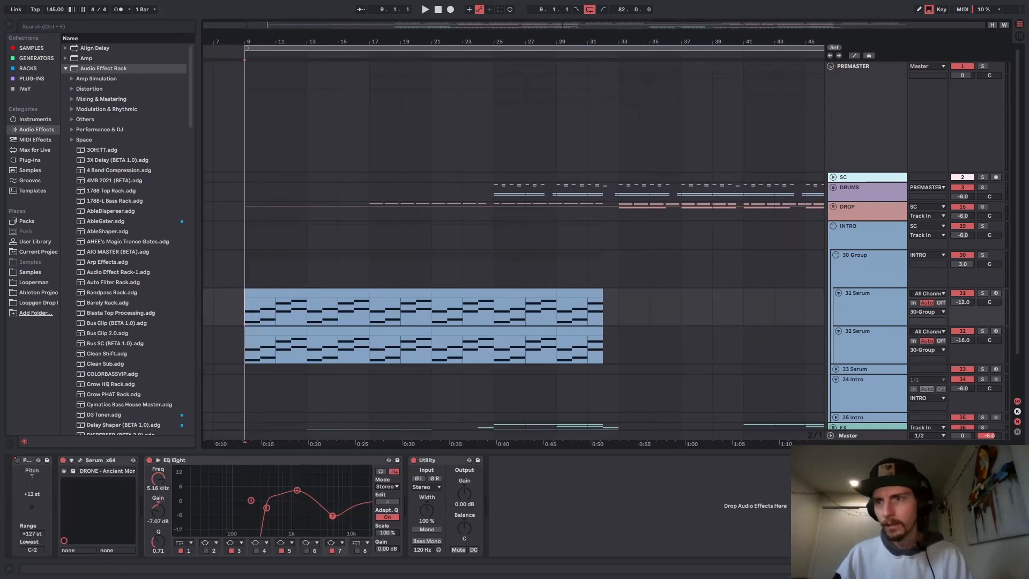
left_click(900, 264)
left_click(980, 254)
key("space")
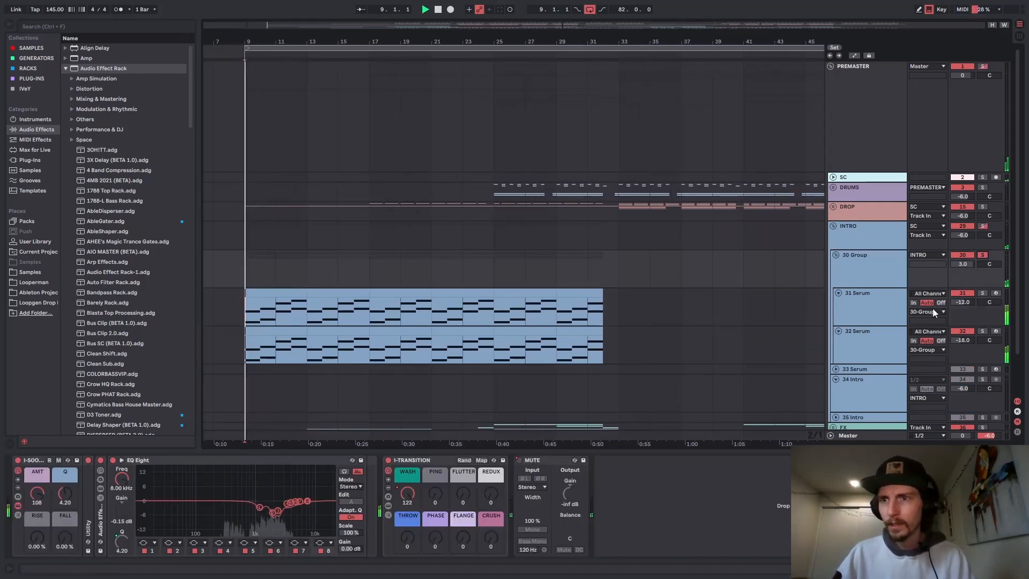
Step: Open the 31 Serum track's Serum patch, review its oscillator page, and close the plug-in window
left_click(872, 313)
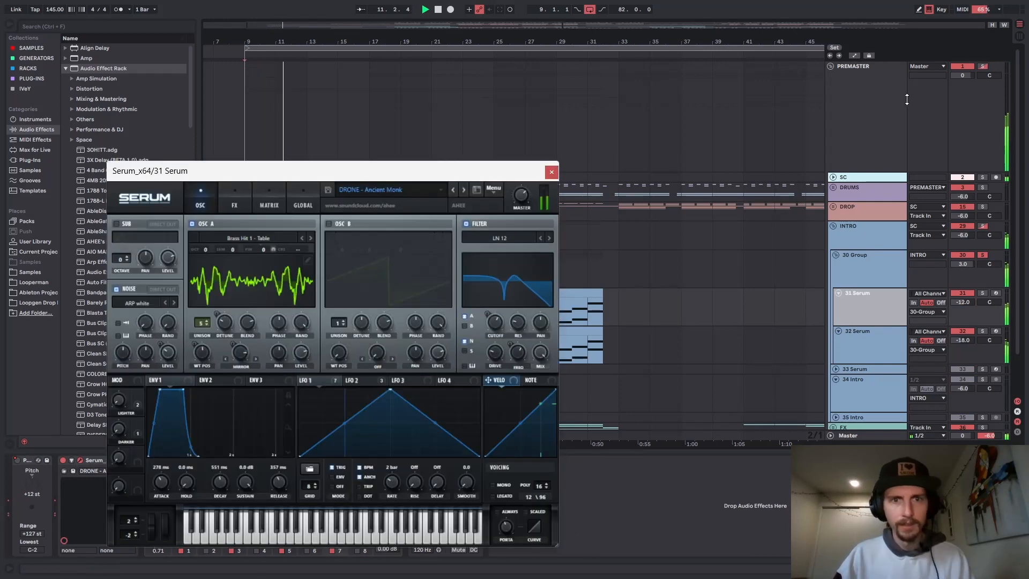
left_click(552, 172)
scroll(757, 278, "down", 1)
Step: Solo 31 Serum and 32 Serum in turn, auditioning each from bar 9, and select the 32 Serum track
left_click(885, 302)
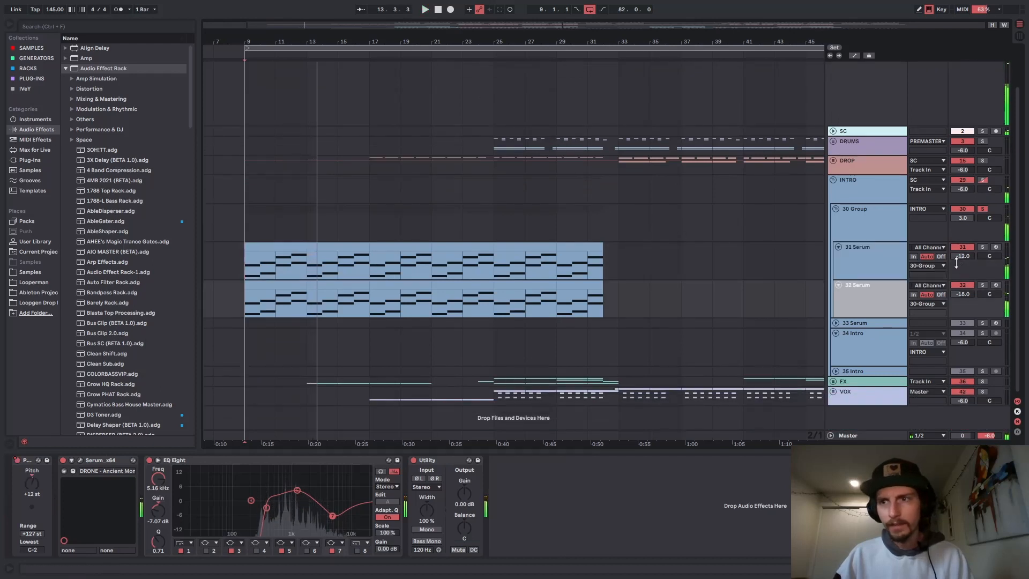
left_click(982, 247)
key("space")
key("space")
left_click(982, 285)
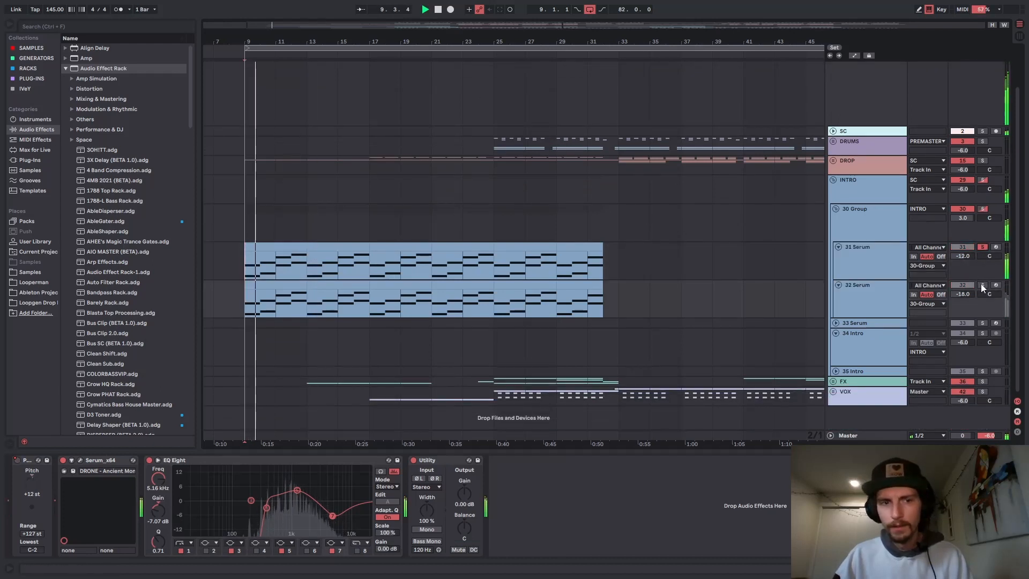
key("space")
key("space")
left_click(879, 303)
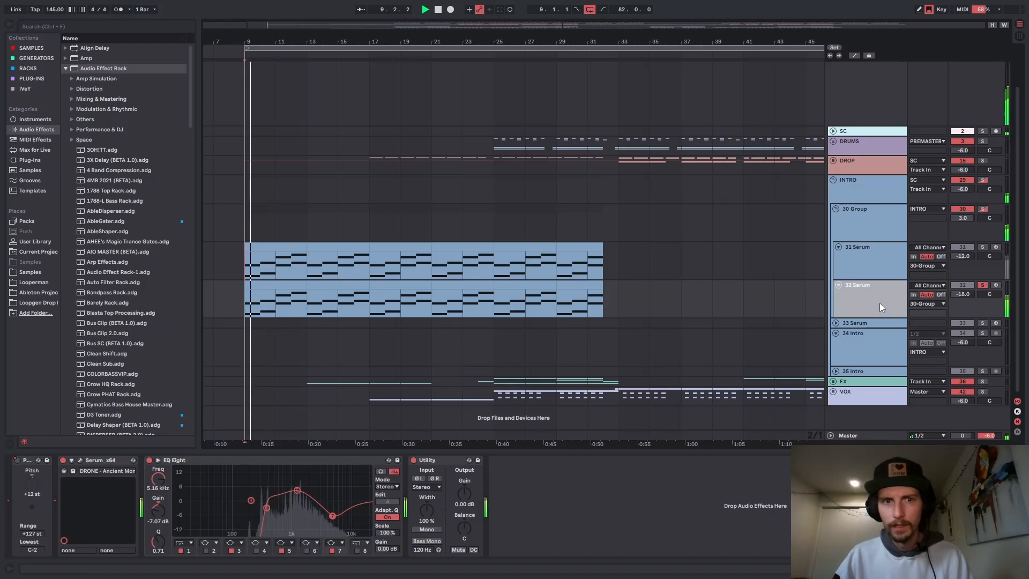
Step: Collapse the INTRO group, look into the FX group, and expand the VOX group to show its vocal tracks
left_click(834, 180)
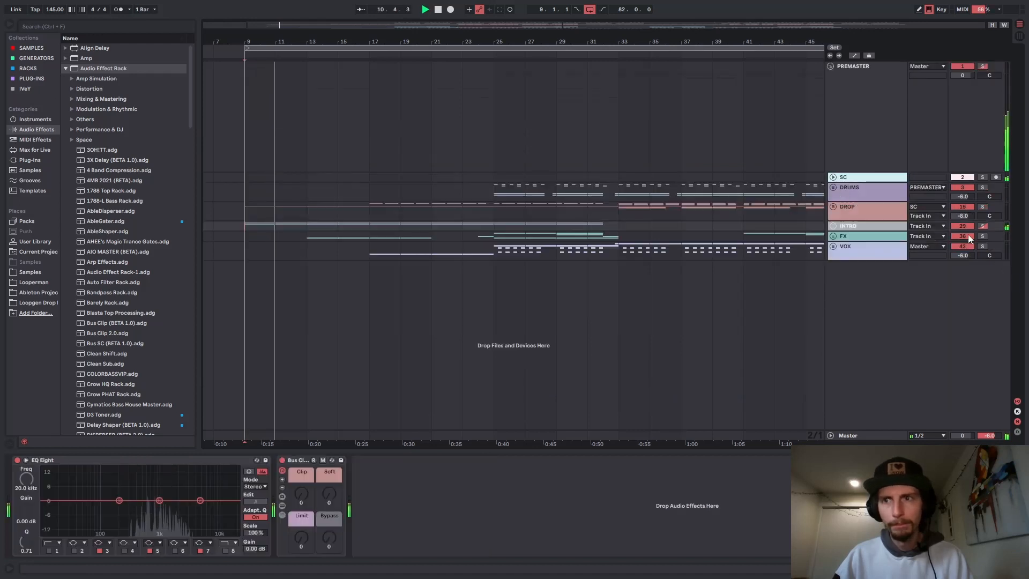
left_click(833, 236)
scroll(686, 203, "down", 2)
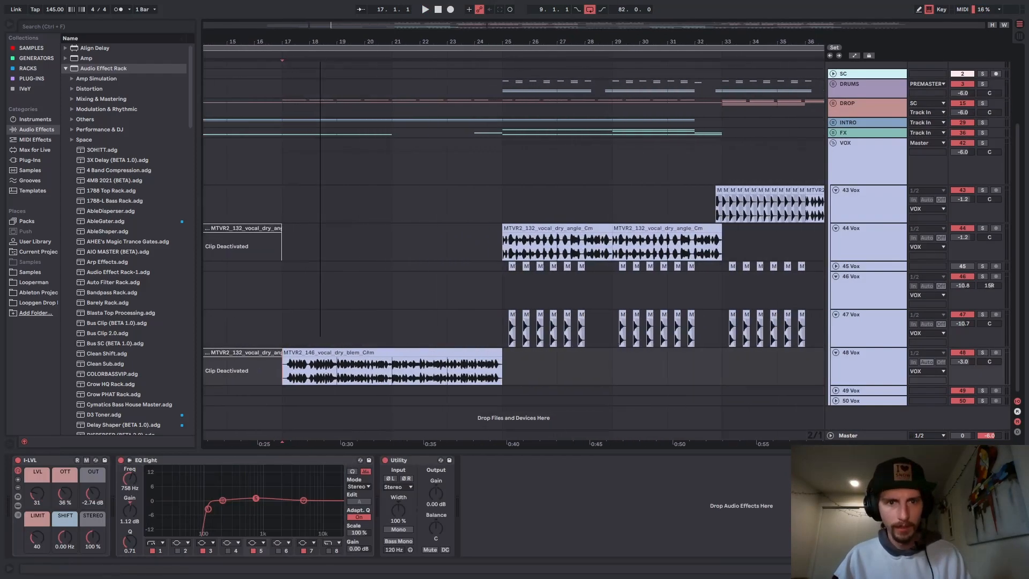
scroll(321, 199, "up", 5)
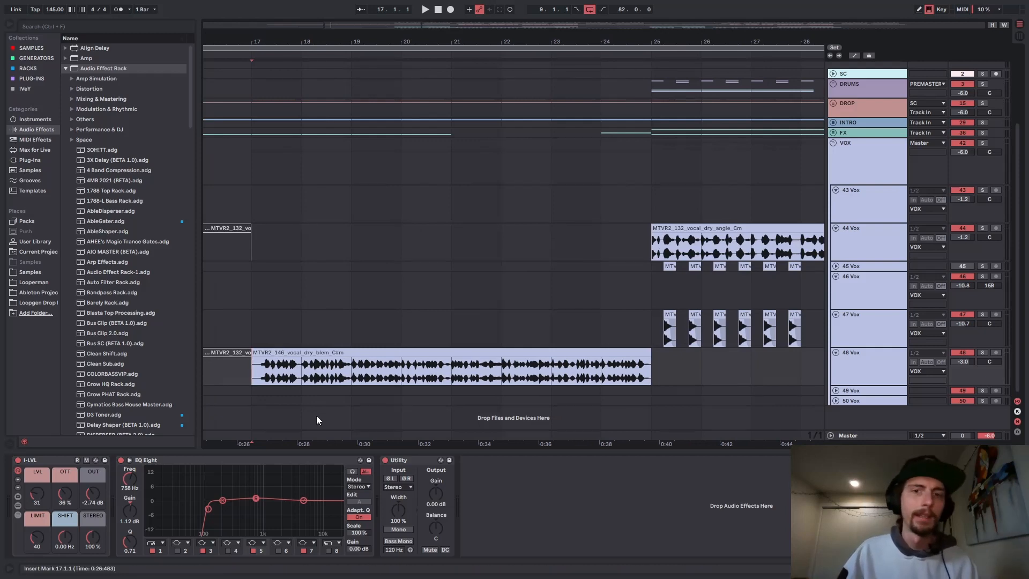
Step: Audition the full mix from bar 17 and select the 48 Vox track to view its device chain
left_click_drag(739, 36, 328, 319)
left_click(584, 326)
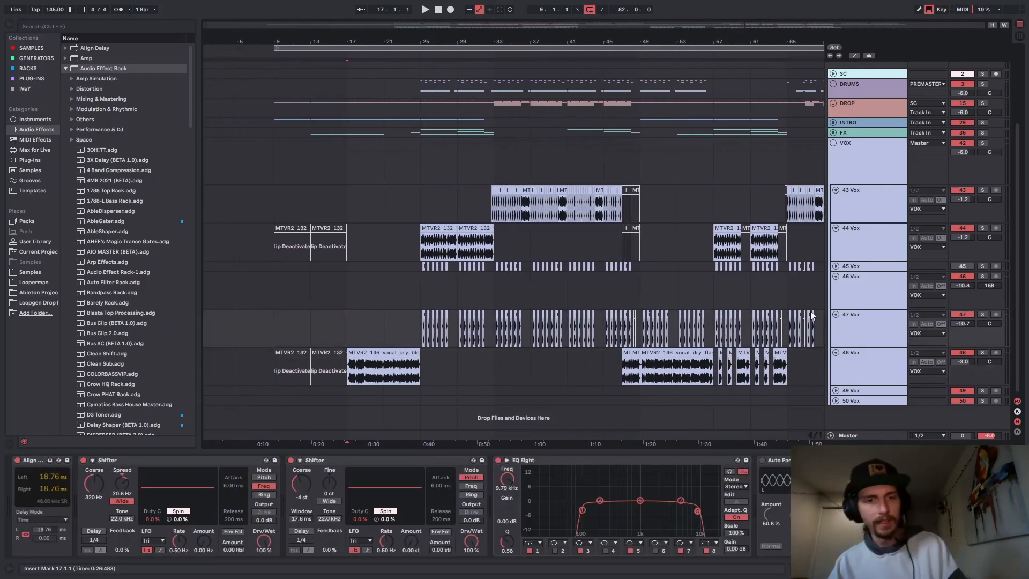
key("space")
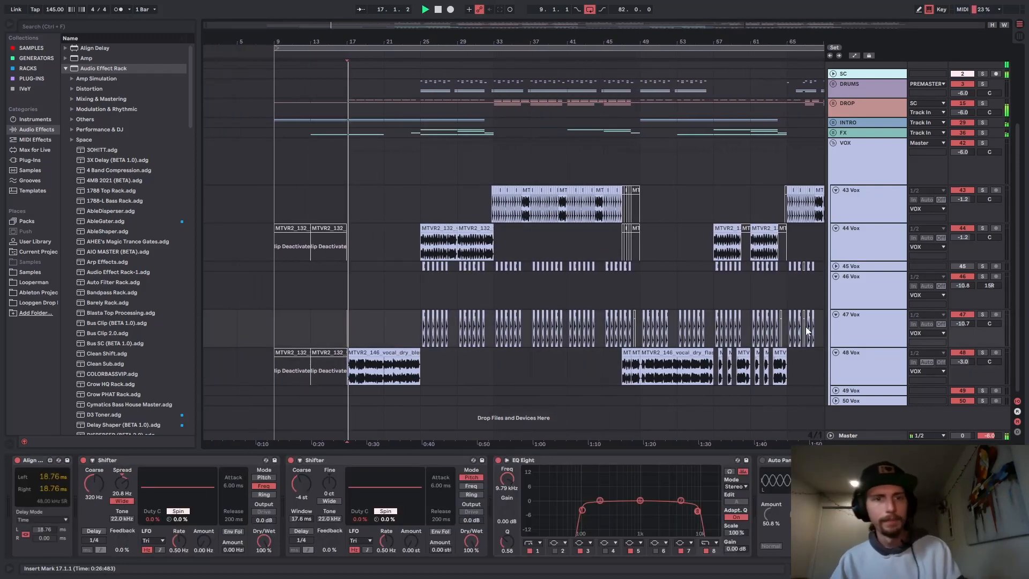
left_click(877, 366)
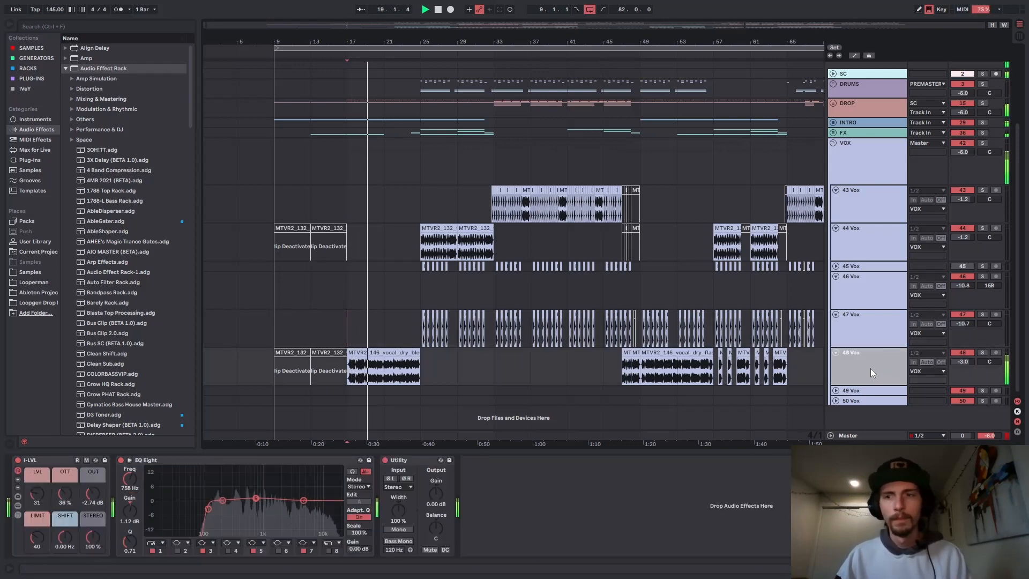
Step: Stop playback, solo 48 Vox, and inspect its I-LVL rack and the MTVR2_146_vocal_dry_blem_C#m clip at bar 17
key("space")
left_click(981, 353)
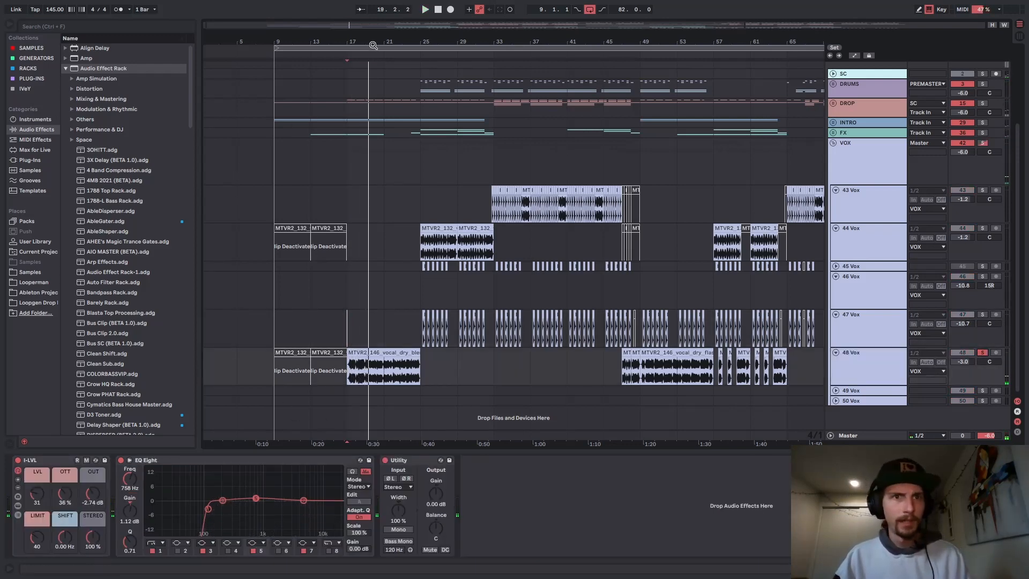
left_click_drag(372, 42, 458, 225)
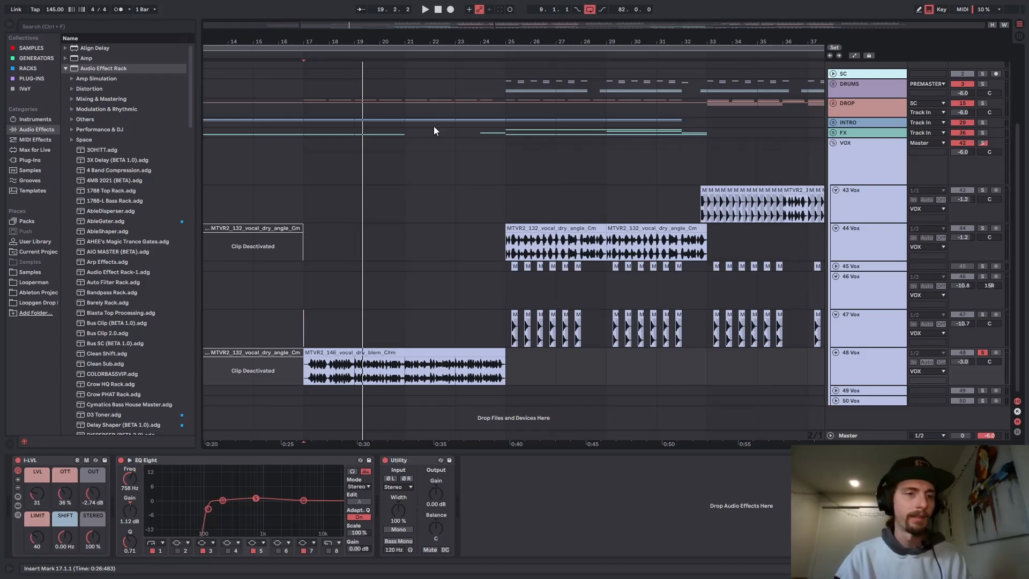
left_click(46, 456)
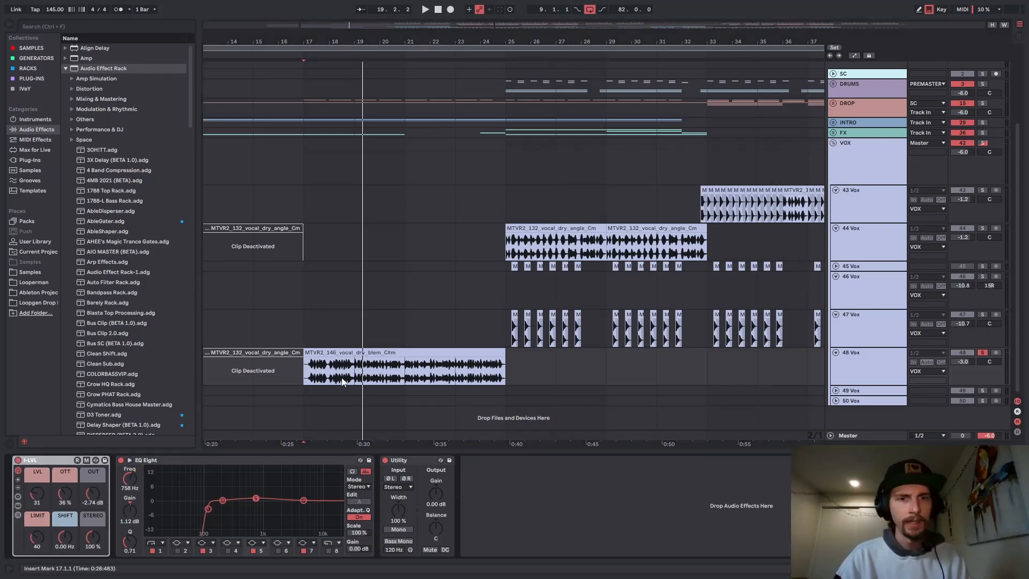
left_click(333, 352)
left_click(334, 354)
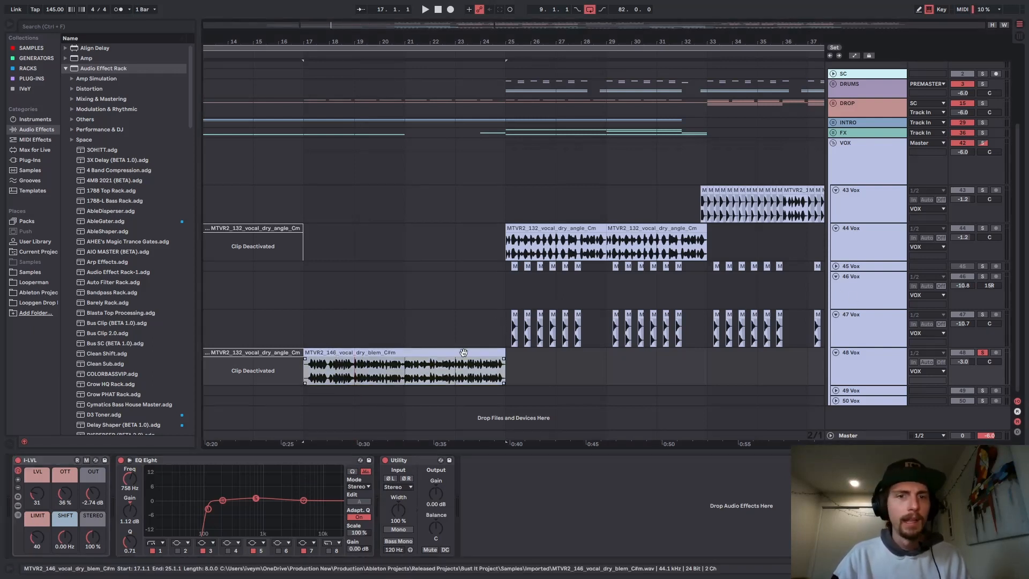
Step: Select the first 44 Vox clip at bar 25 and audition it soloed and within the full mix
left_click(505, 259)
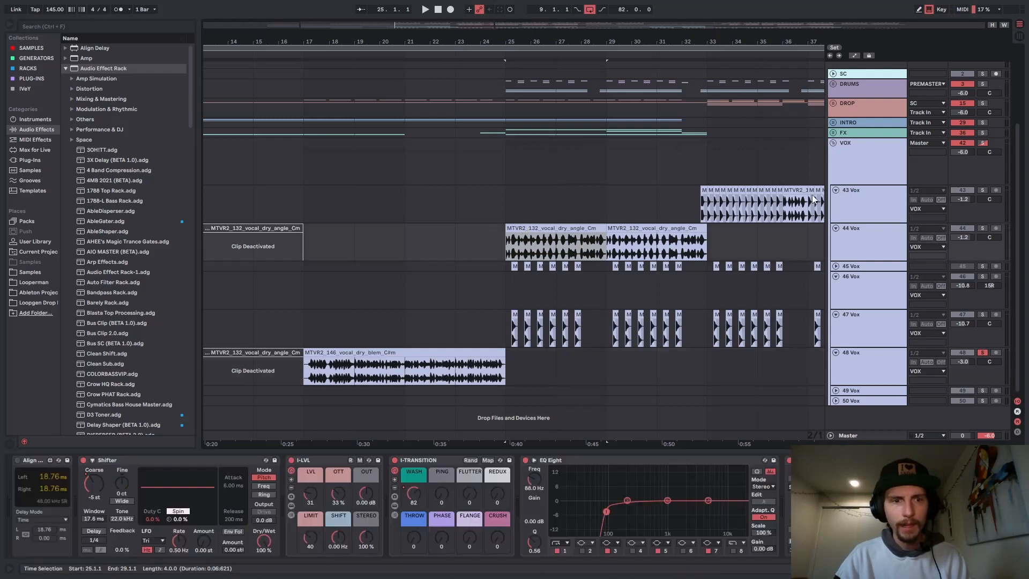
key("space")
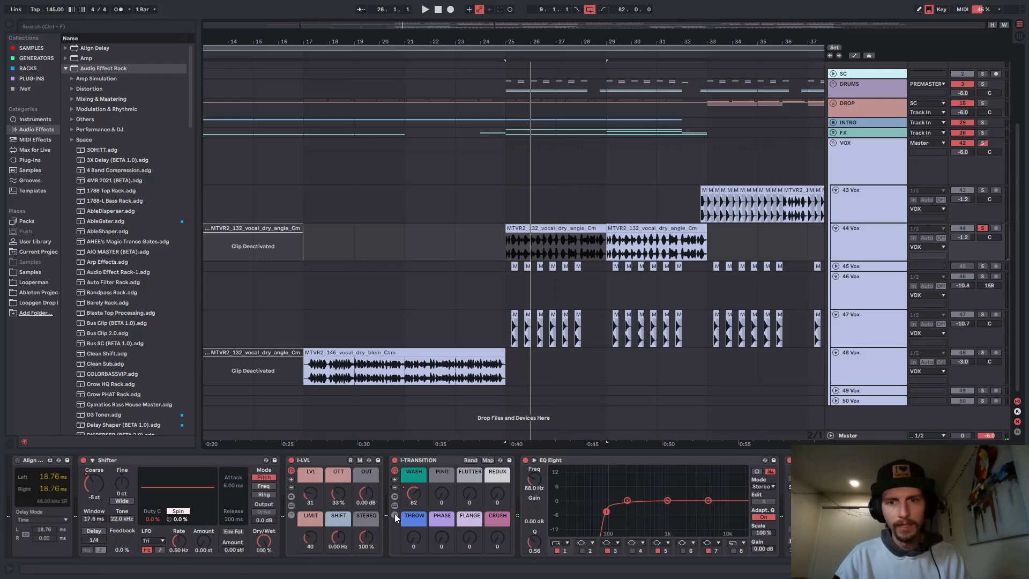
key("space")
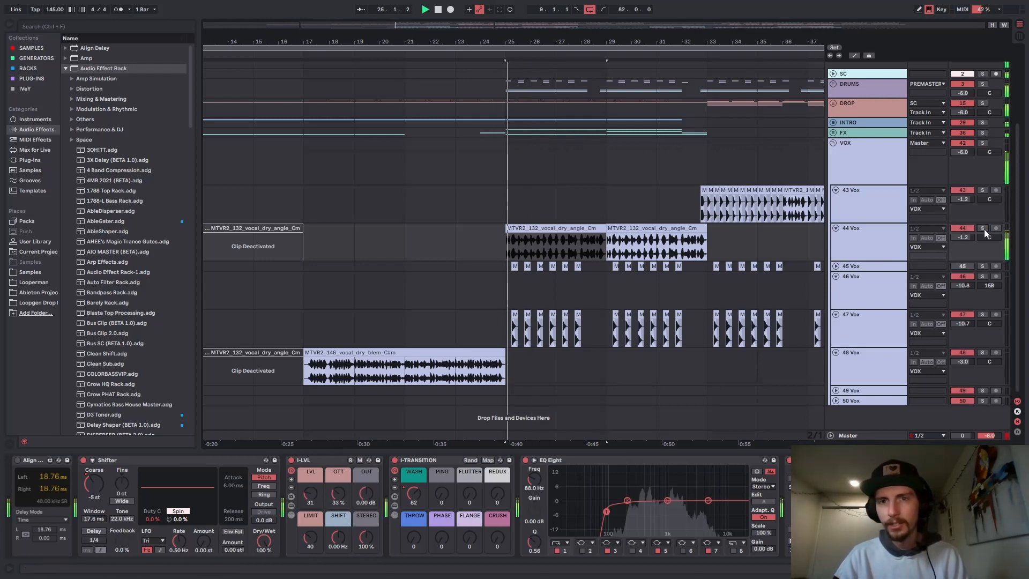
Step: Solo 47 Vox during playback, return it to the full mix, and stop playback
left_click(983, 315)
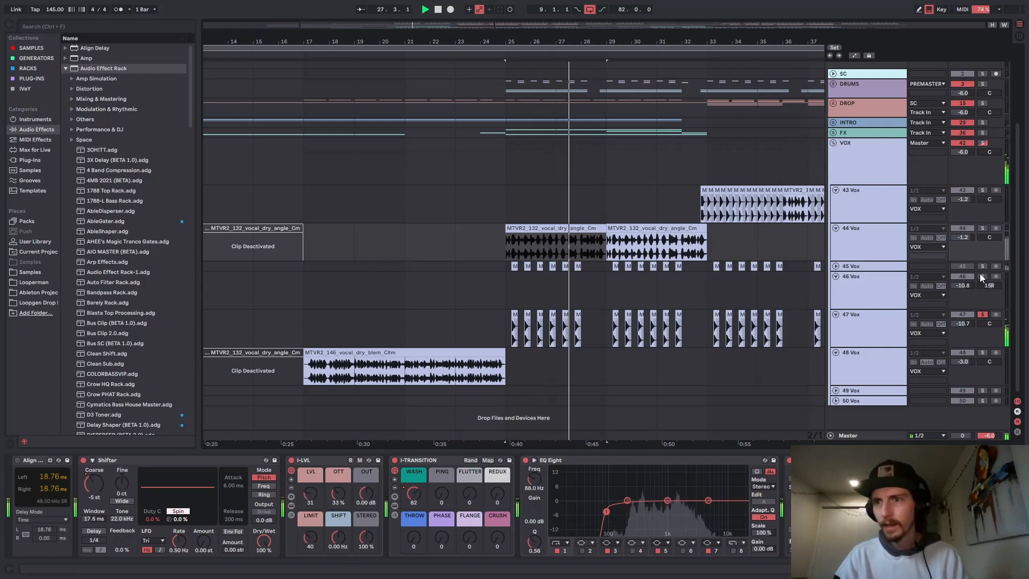
left_click(983, 315)
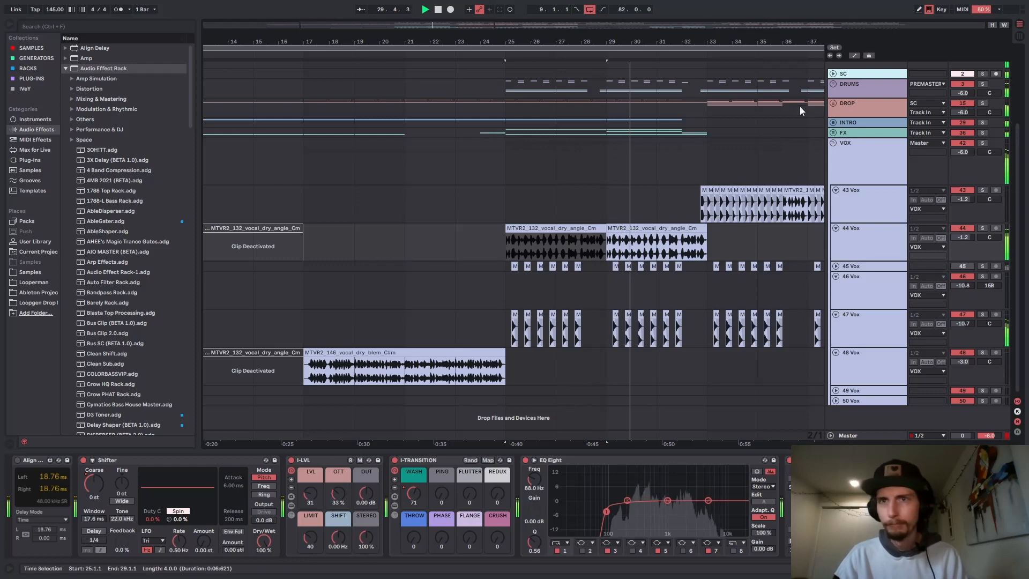
left_click_drag(749, 41, 424, 11)
key("space")
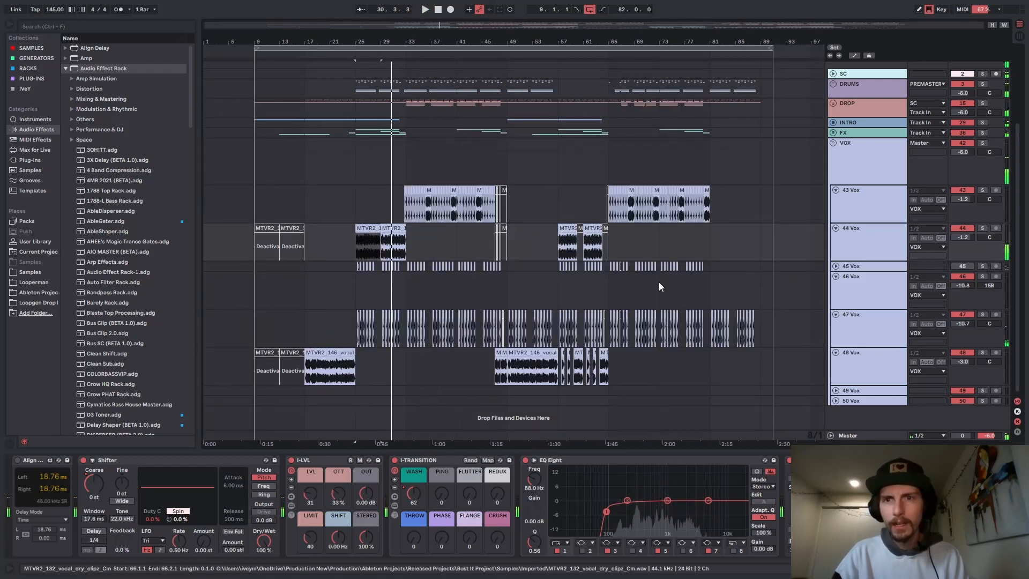
Step: Audition the full mix from bar 81, where the 47 Vox chops continue, and stop playback
left_click(705, 300)
key("space")
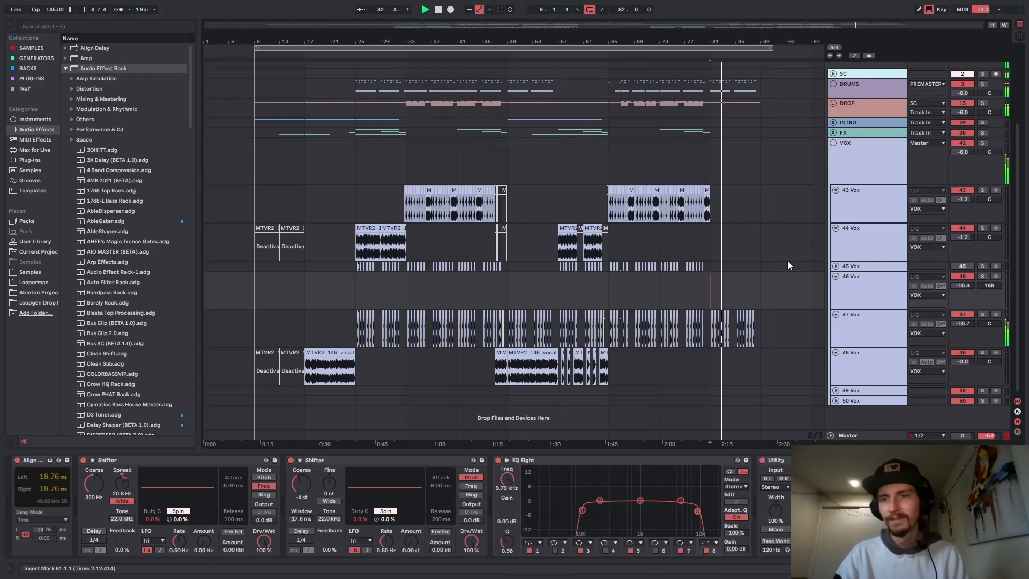
scroll(686, 337, "up", 1)
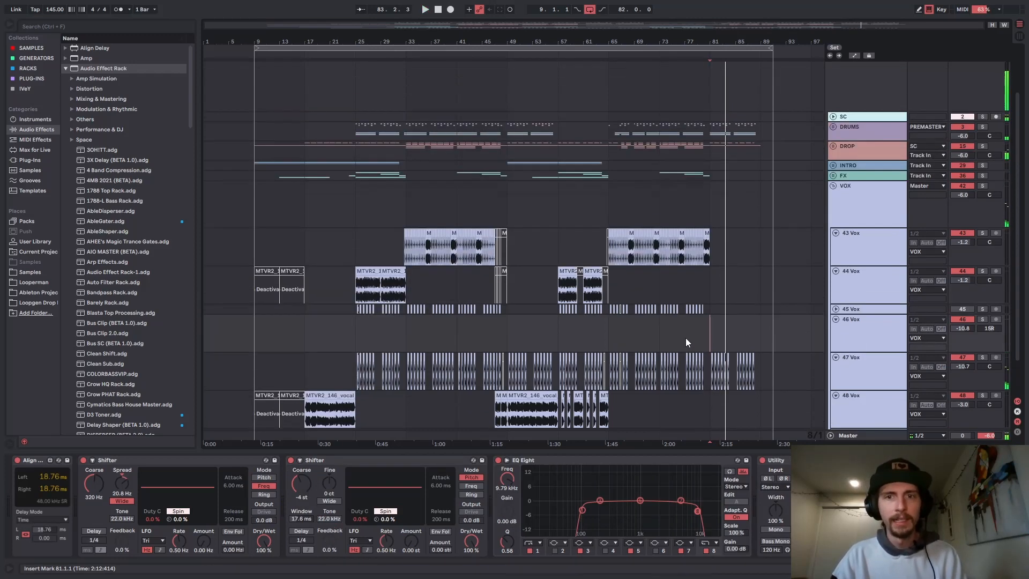
scroll(529, 292, "down", 1)
Step: Audition the first drop's vocals in the full mix from bar 33 and stop playback
left_click(412, 299)
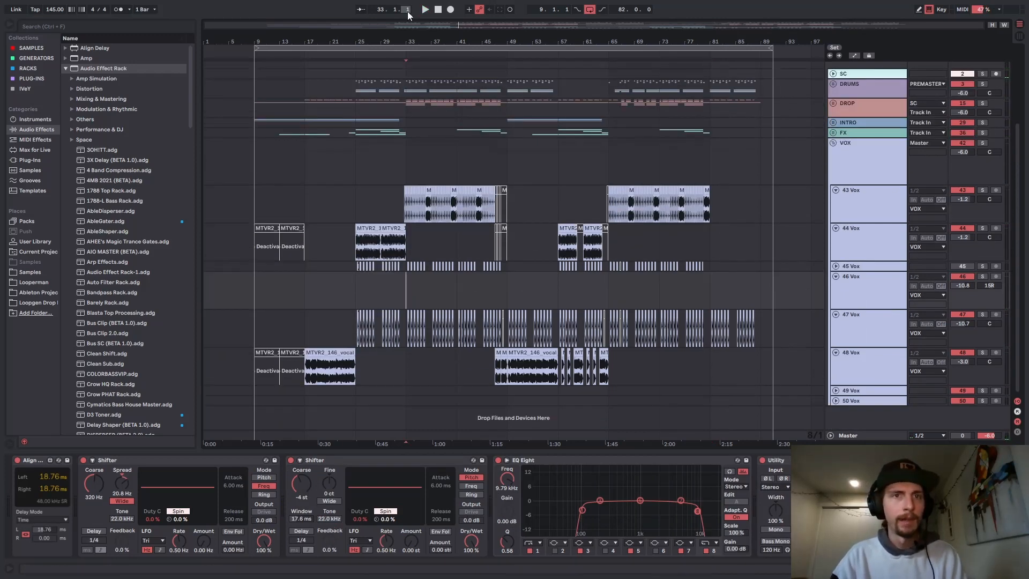
left_click_drag(406, 47, 408, 45)
key("space")
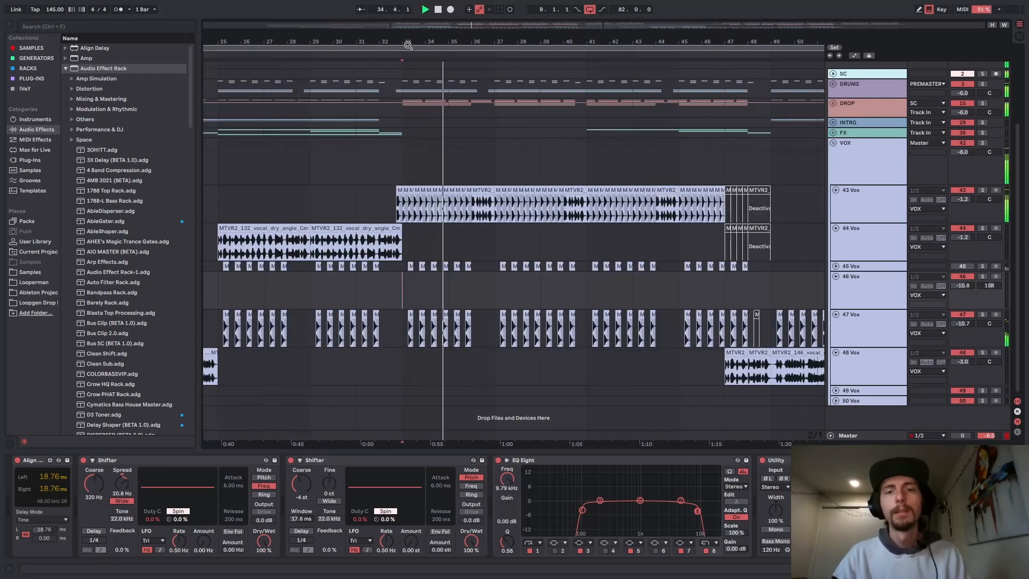
key("space")
scroll(410, 225, "up", 2)
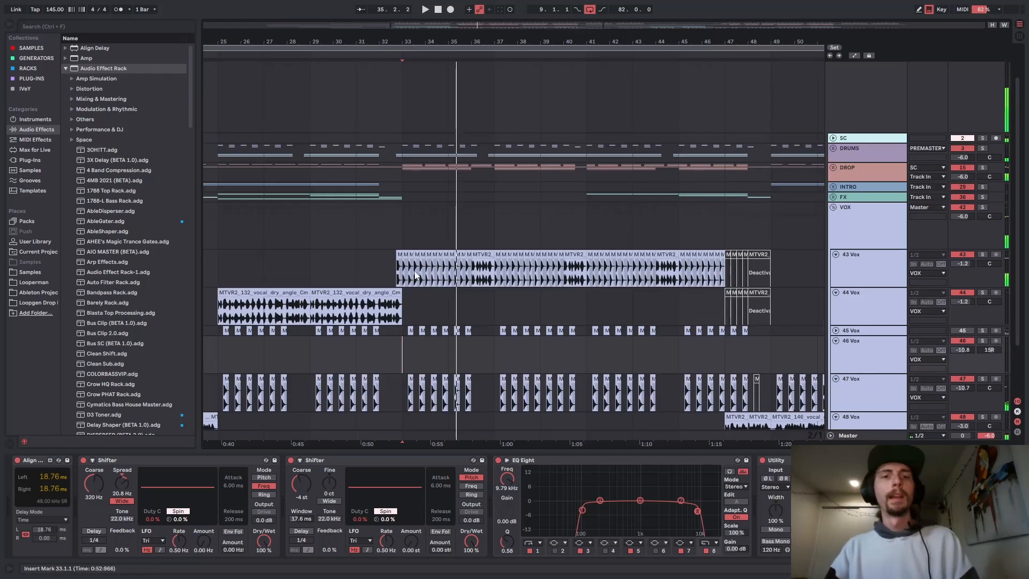
Step: Play the arrangement from bar 32 and solo 43 Vox to hear the chopped drop vocal alone
left_click(404, 272)
left_click_drag(400, 41, 436, 346)
left_click(321, 310)
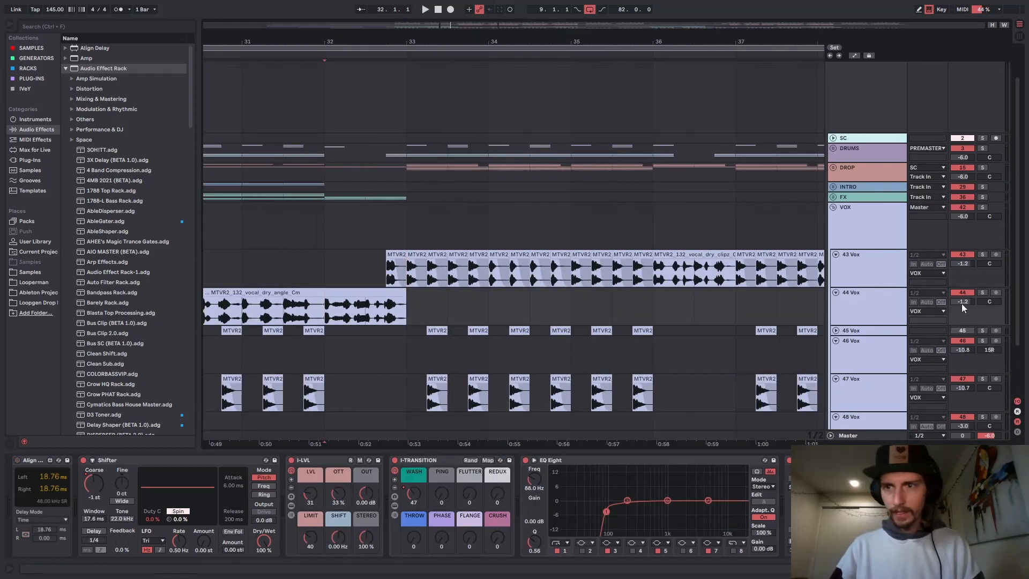
key("space")
left_click(983, 254)
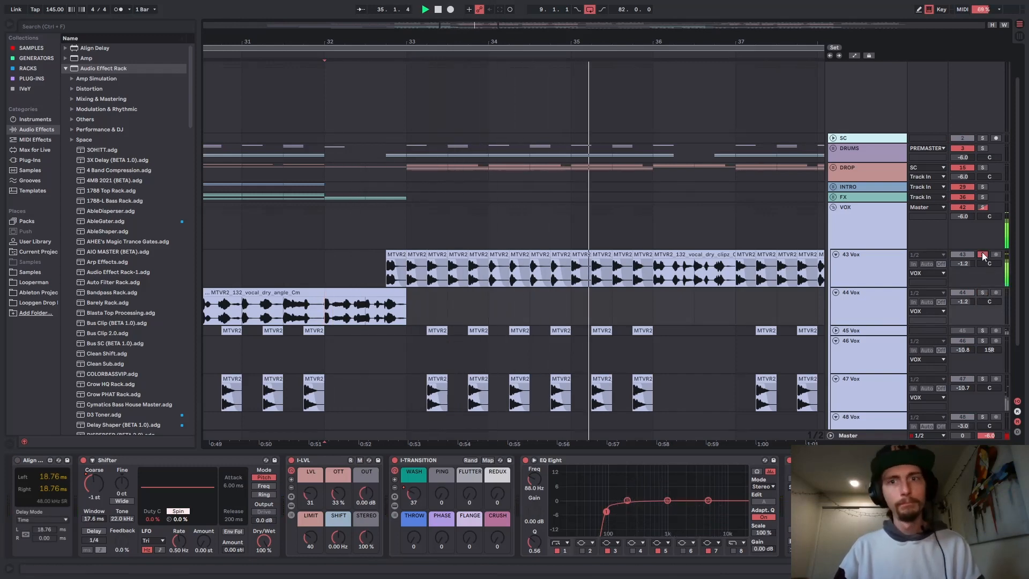
Step: Select the 43 Vox track, review its effect chain during playback, and show the whole arrangement
left_click_drag(763, 44, 471, 38)
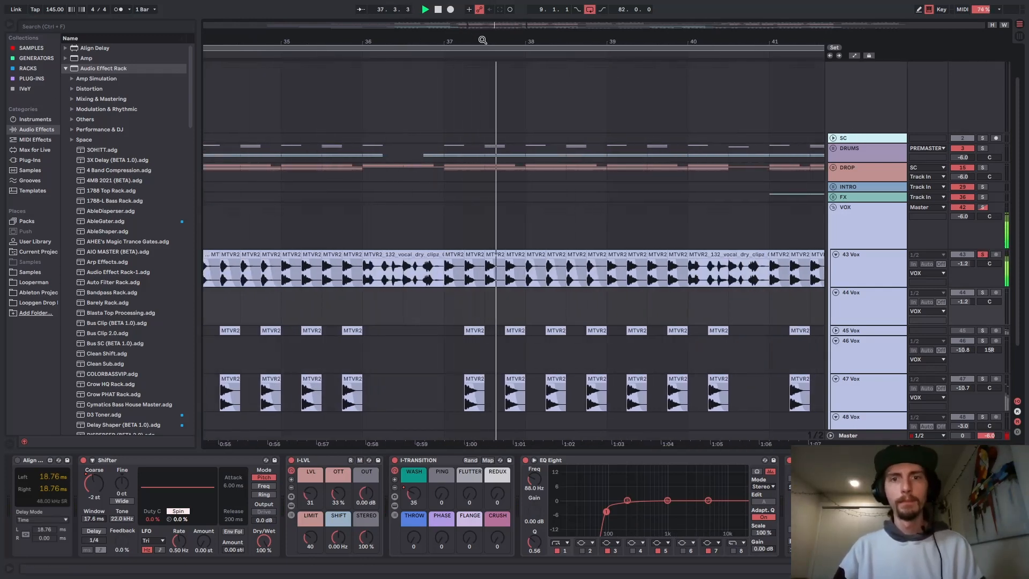
left_click(877, 277)
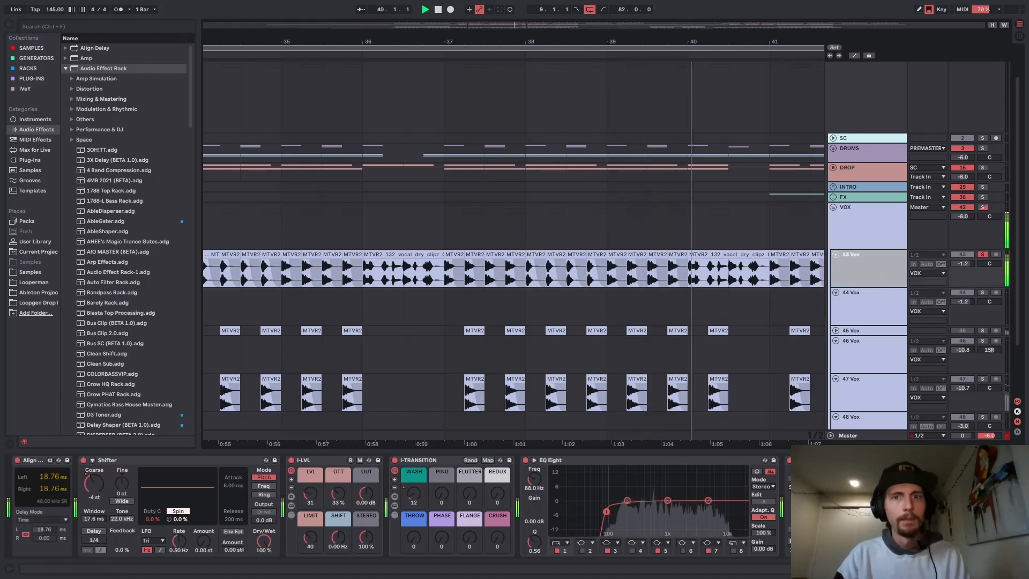
key("w")
scroll(586, 198, "down", 3)
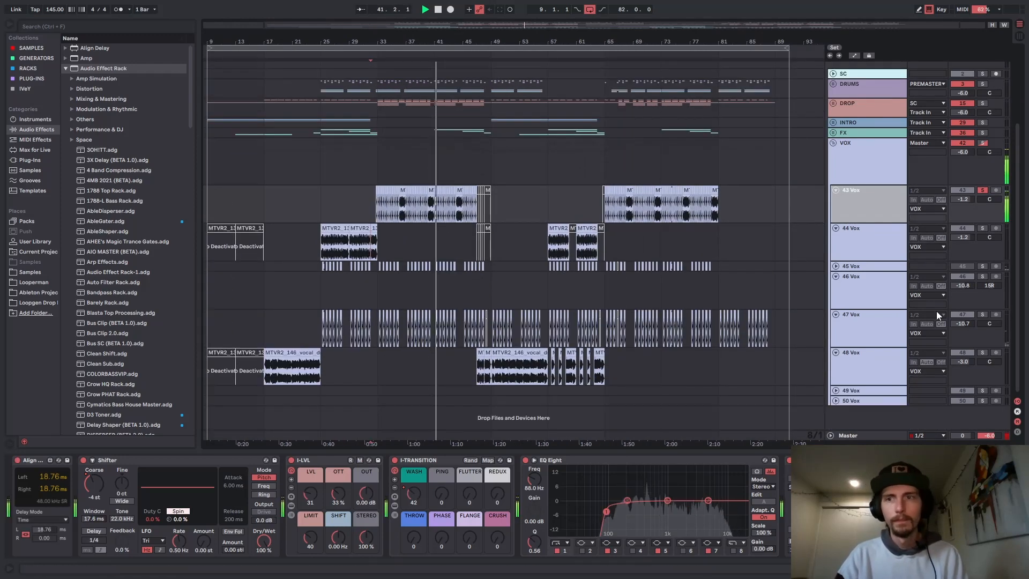
Step: Collapse the VOX group and display the Master track's effect chain
scroll(836, 159, "up", 2)
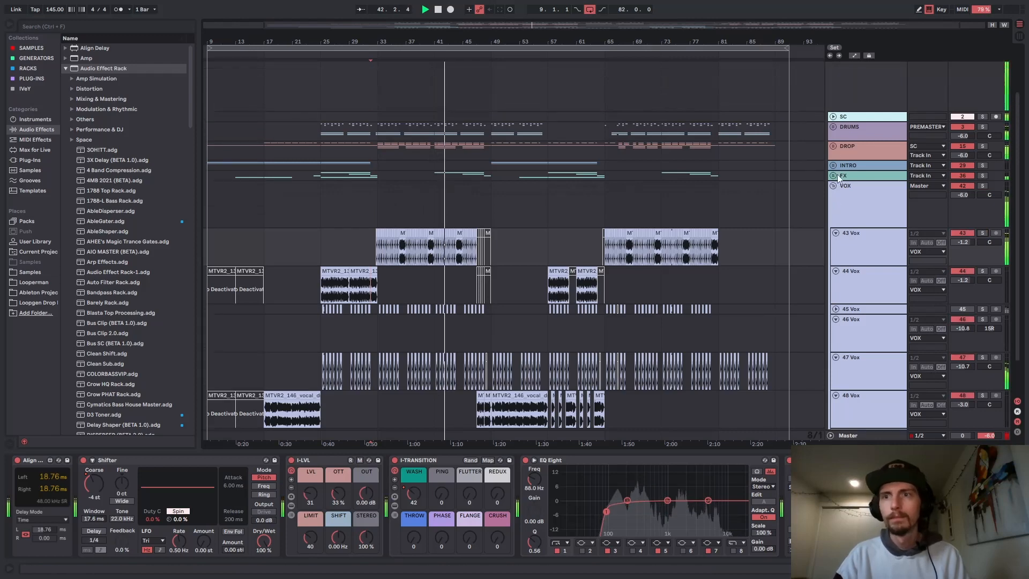
left_click(833, 184)
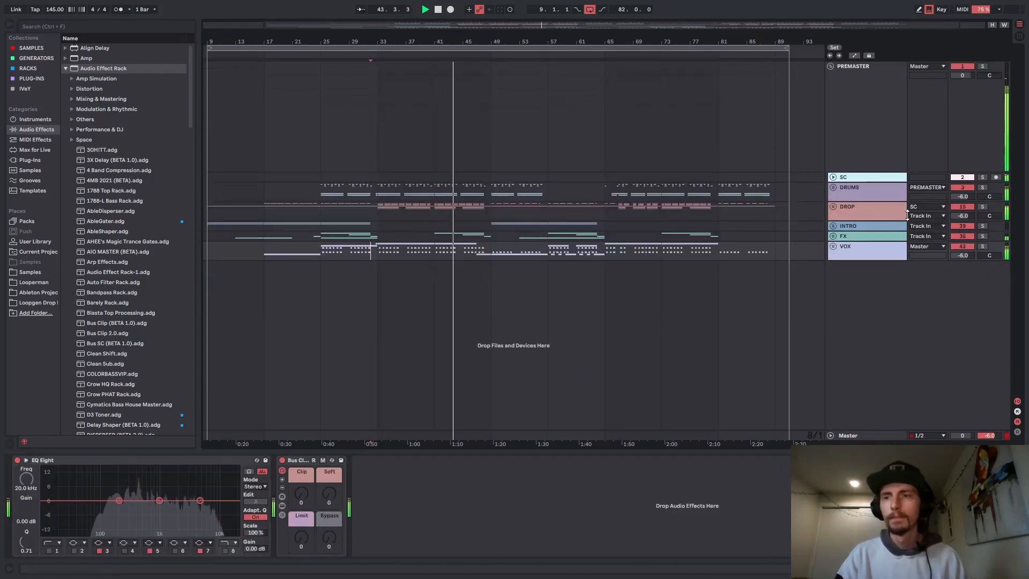
left_click(861, 434)
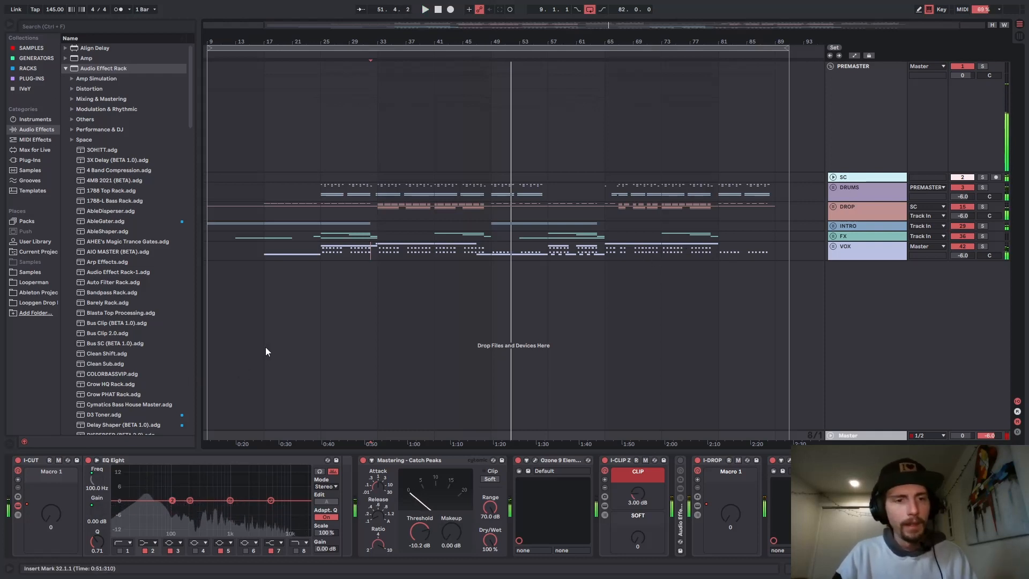
Step: Unfold the Master track and show the automation lanes for the I-CUT and I-DROP racks' Macro 1
left_click(31, 458)
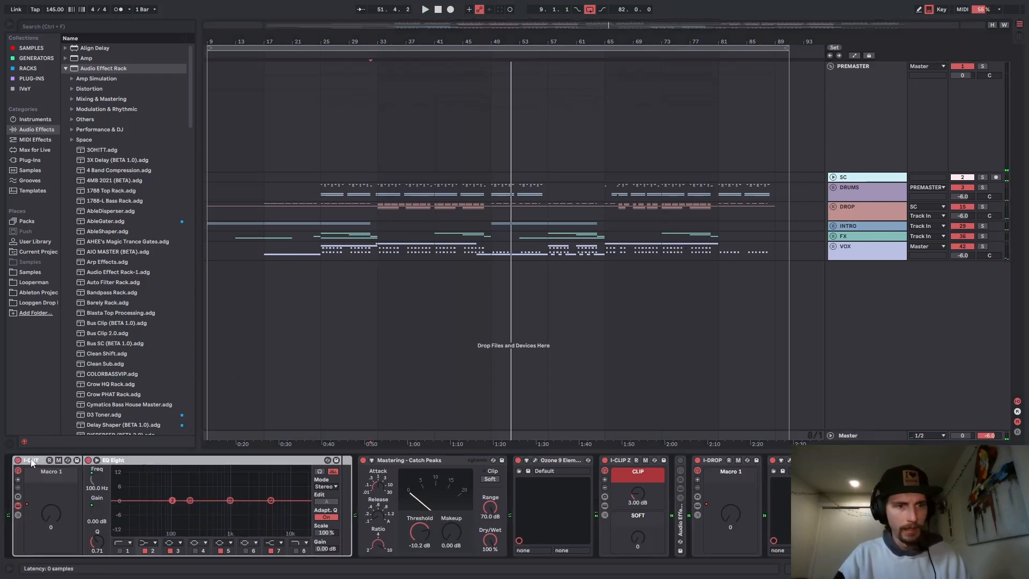
left_click(832, 435)
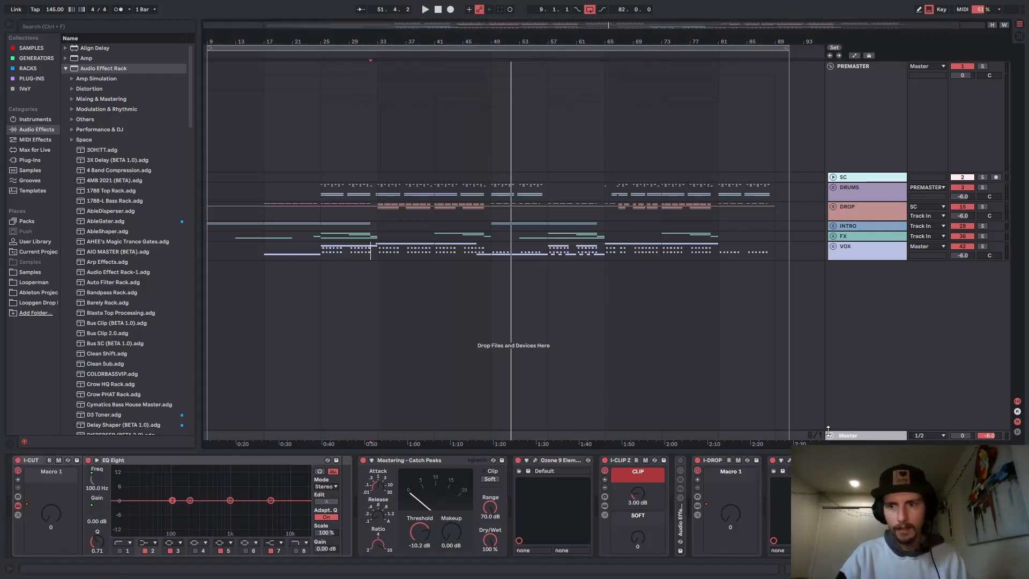
left_click(830, 435)
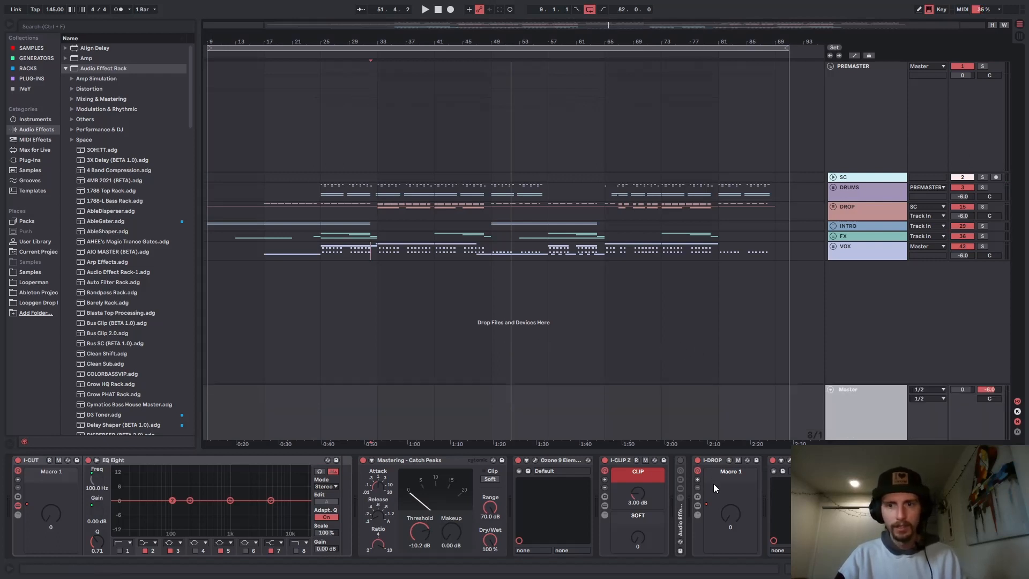
left_click(707, 460)
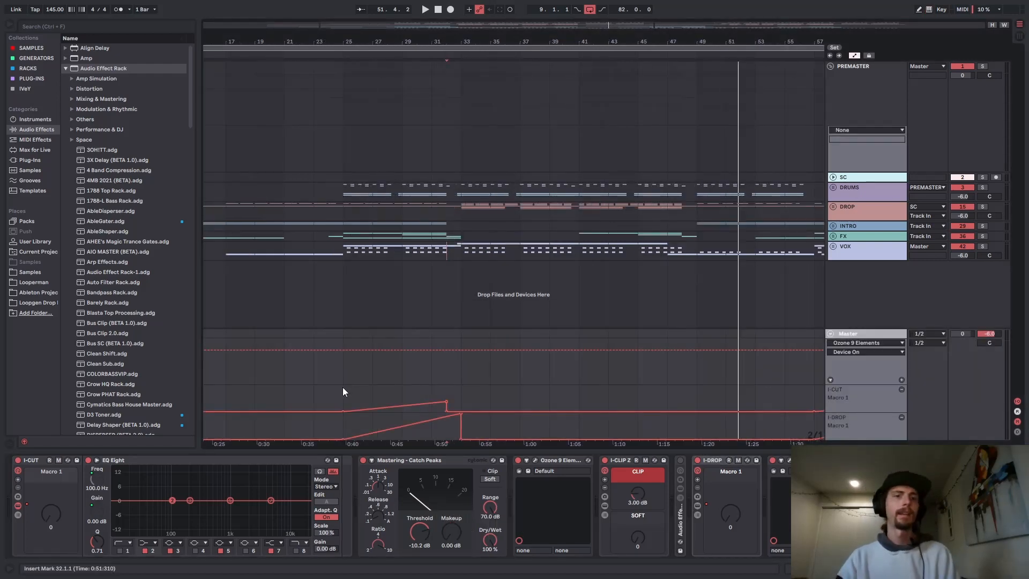
Step: Examine the Master's automation ramps, highlighting I-DROP from bar 25 to 33 and I-CUT from bar 25 to 32
left_click(343, 387)
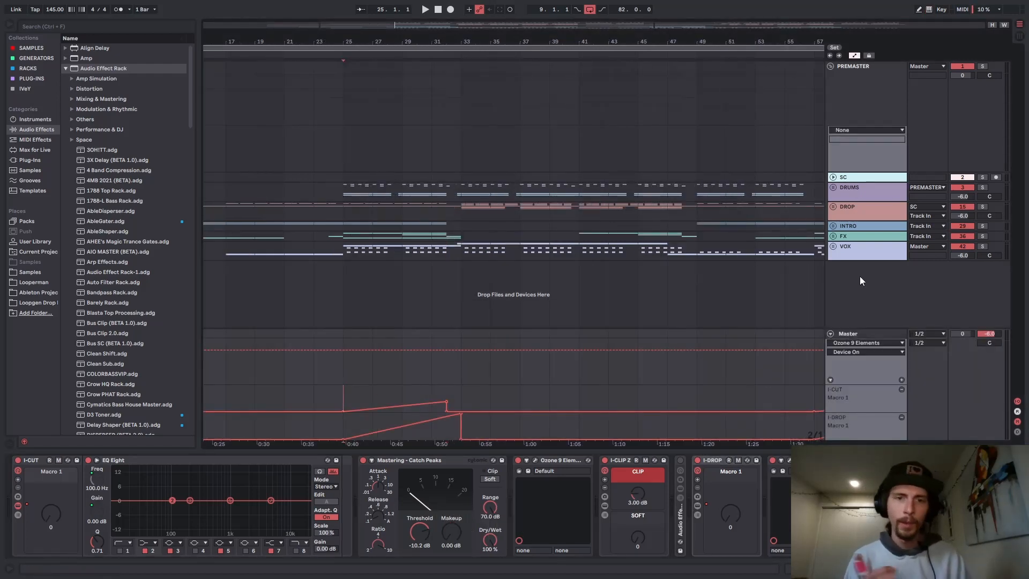
left_click(709, 461)
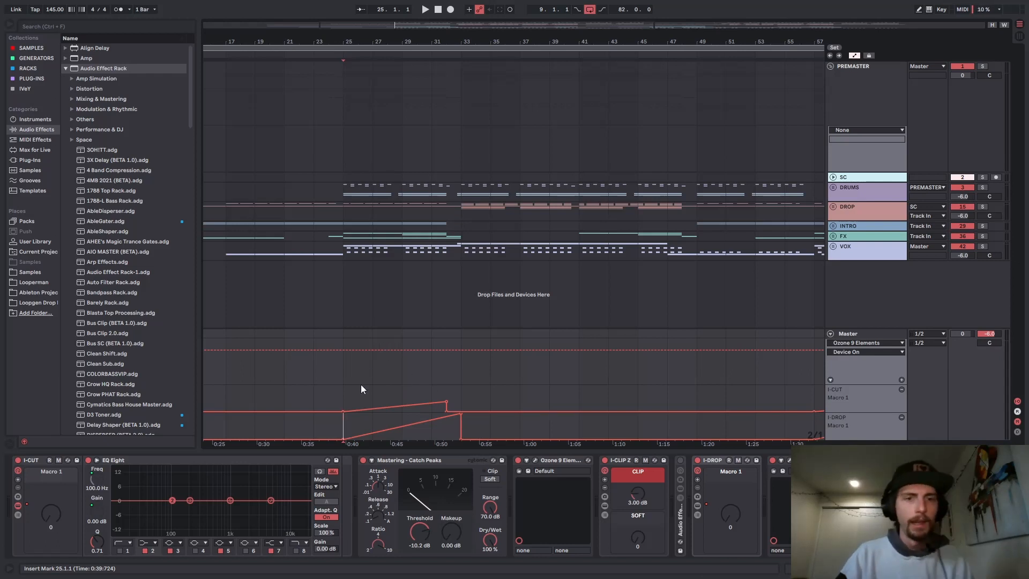
left_click_drag(343, 392, 453, 433)
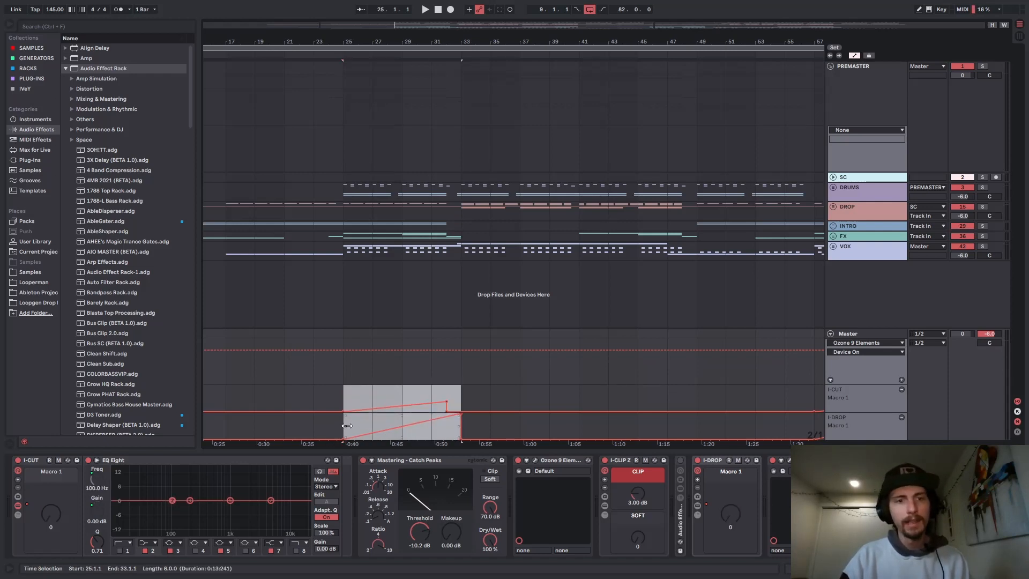
left_click(489, 429)
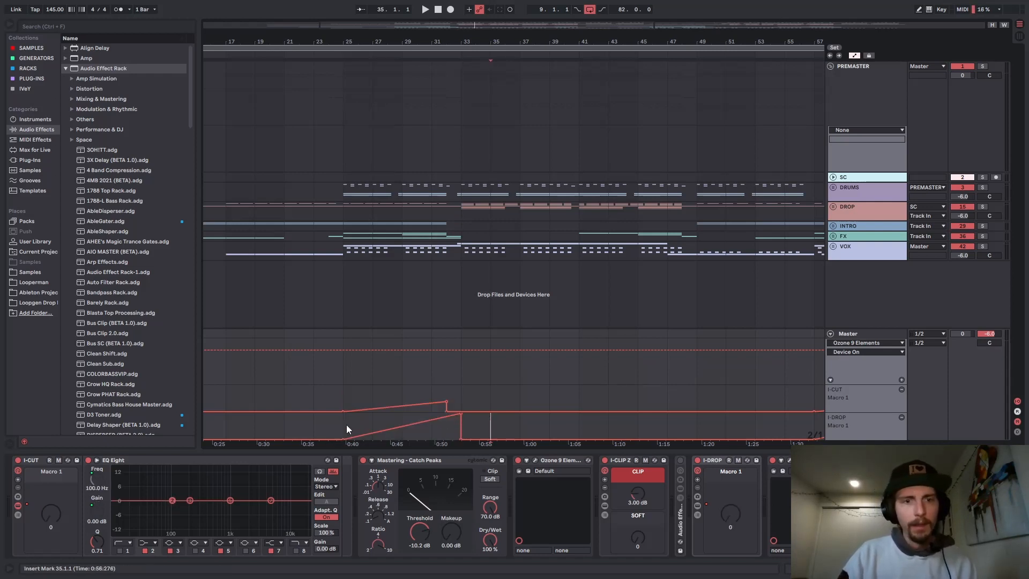
left_click_drag(347, 425, 455, 423)
left_click_drag(433, 42, 535, 89)
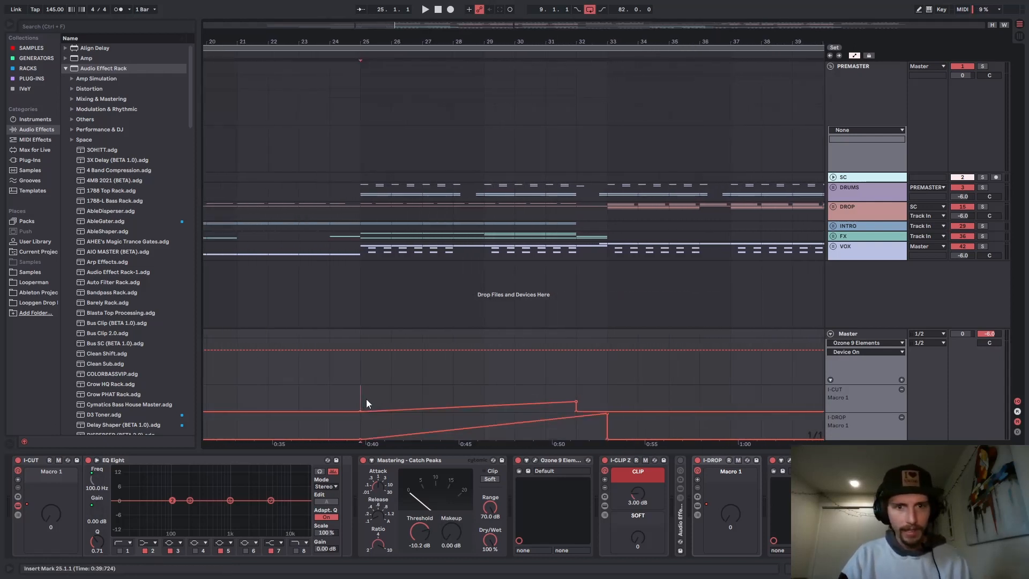
left_click_drag(366, 399, 577, 396)
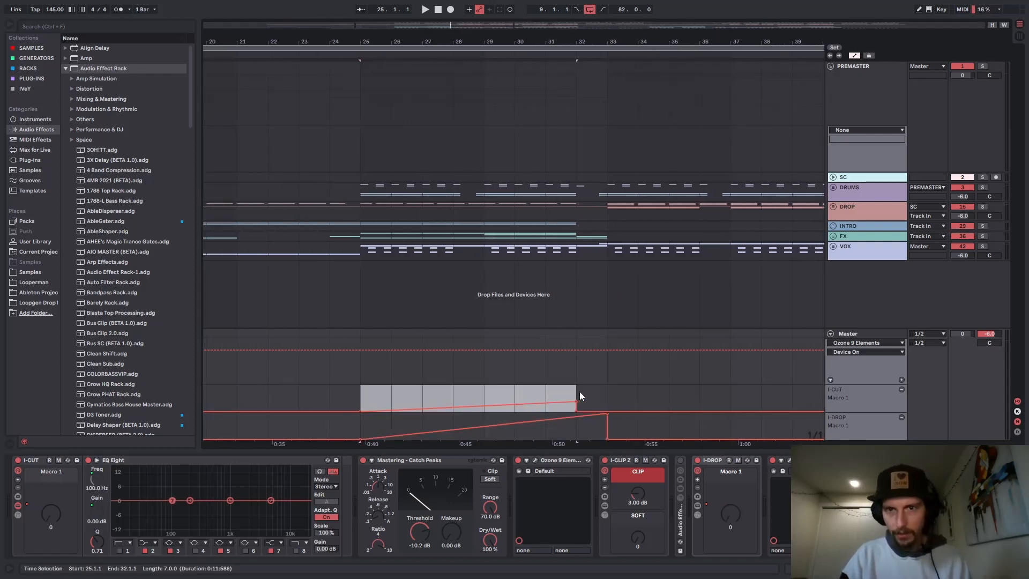
Step: Audition the end of the automated build-up into the drop, from bar 32 and again from bar 30
left_click(580, 392)
key("space")
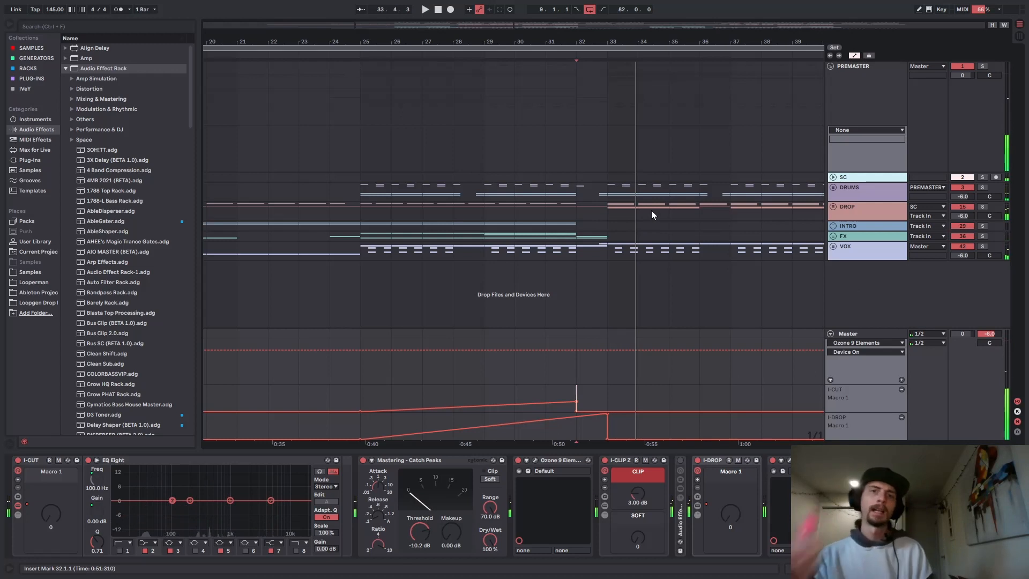
left_click(533, 381)
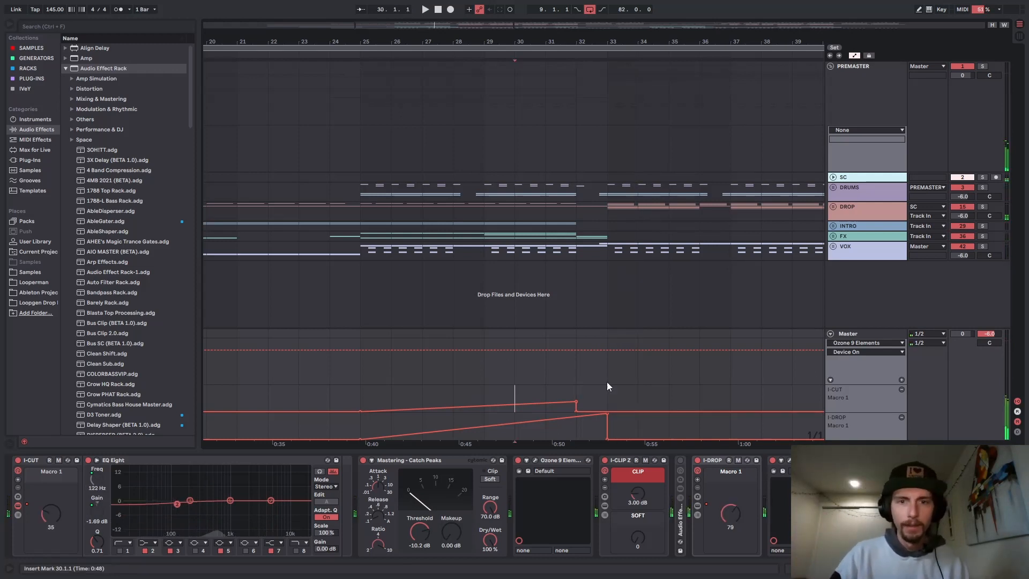
key("space")
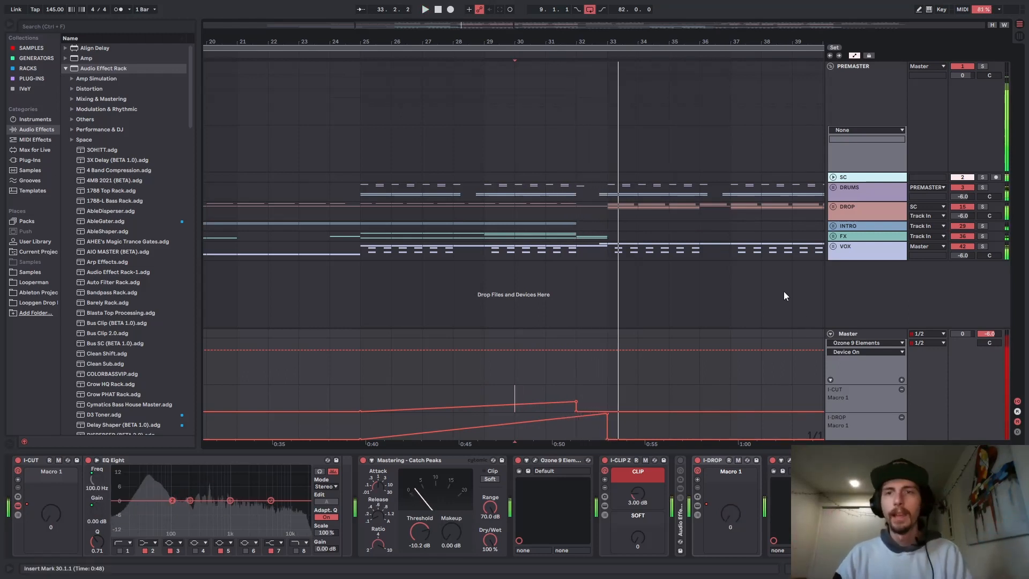
key("space")
Step: Select the Mastering - Catch Peaks compressor in the Master's effect chain and fold the device
left_click(387, 460)
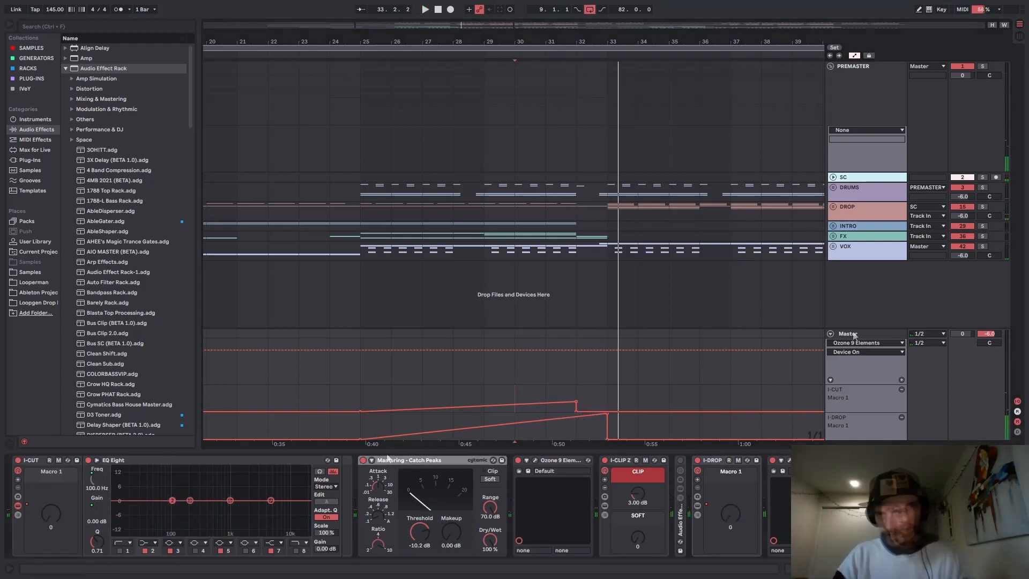
left_click(854, 334)
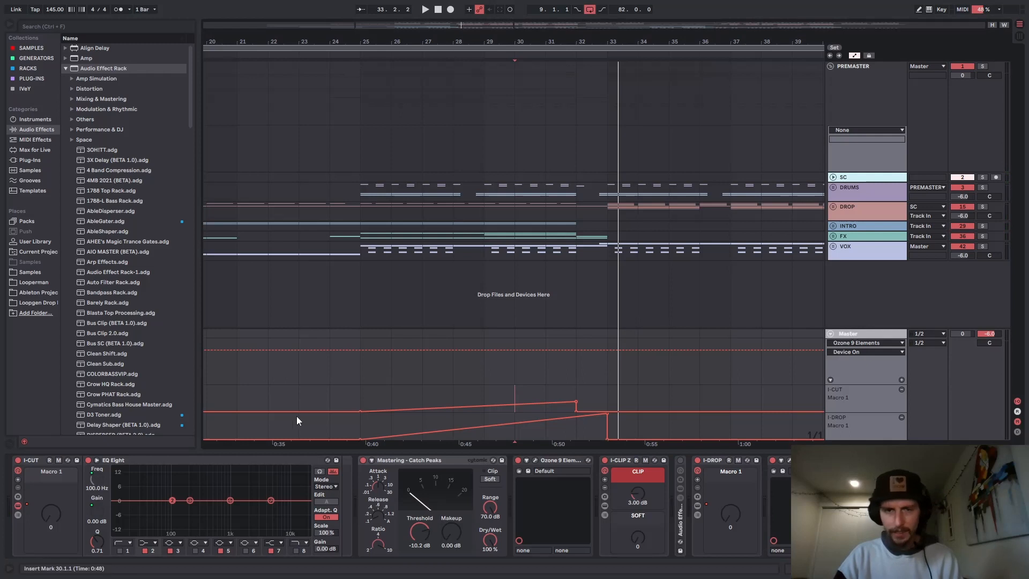
left_click(389, 459)
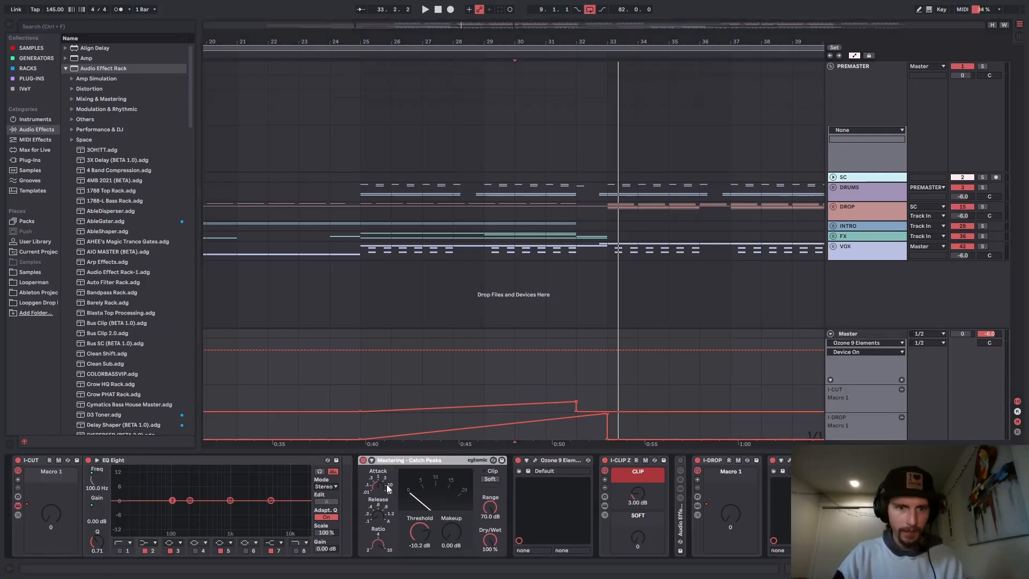
double_click(404, 462)
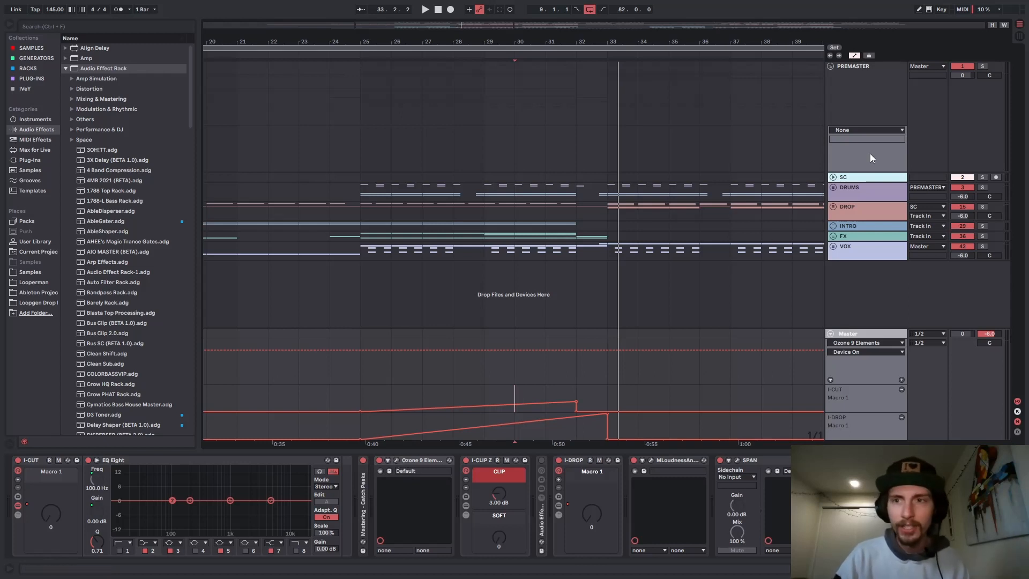
Step: Show the DROP group's effects, highlight the VOX part from bar 25 to 28, and reselect the Master track
left_click(855, 213)
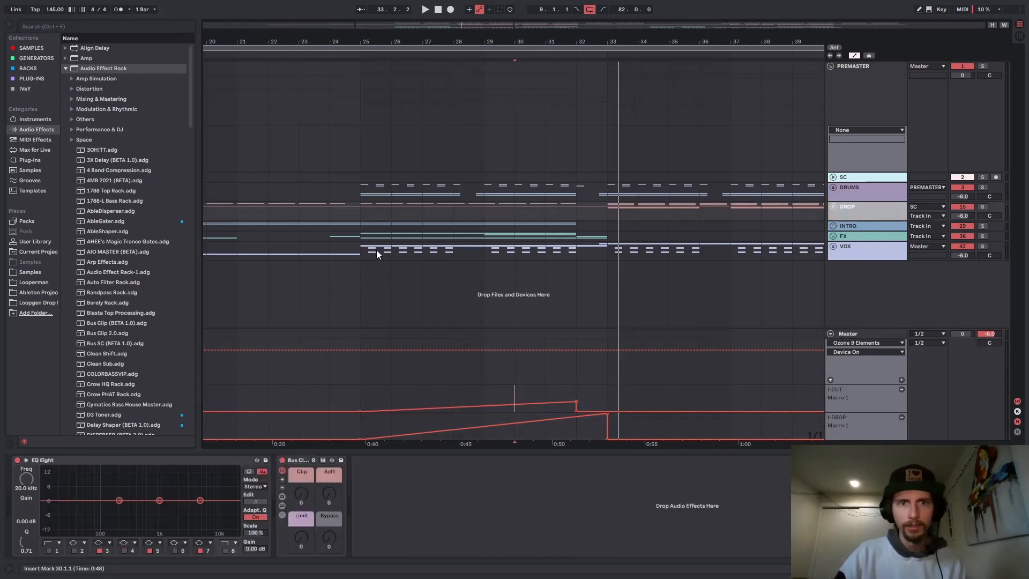
left_click_drag(364, 250, 453, 251)
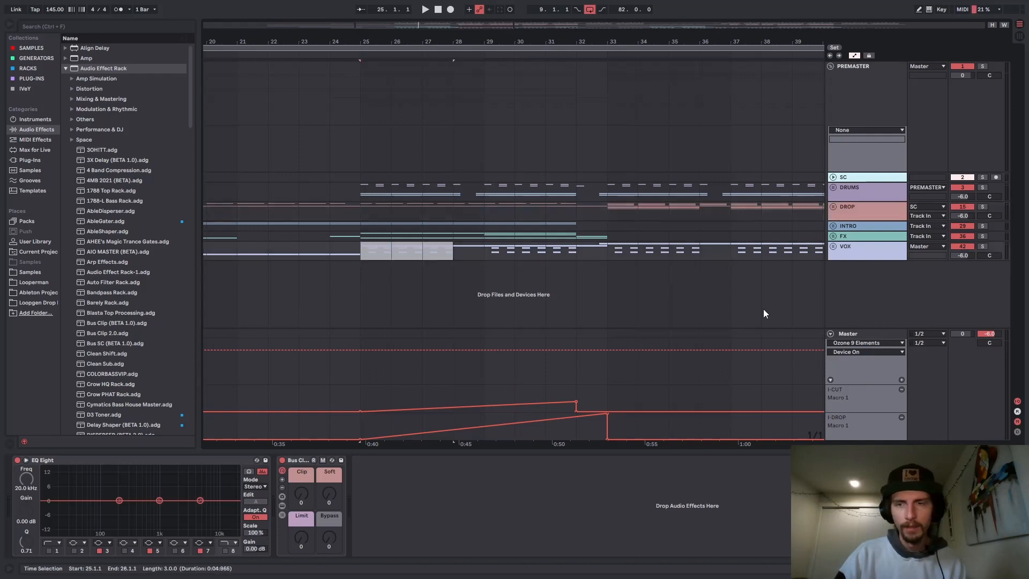
left_click(847, 343)
left_click(867, 382)
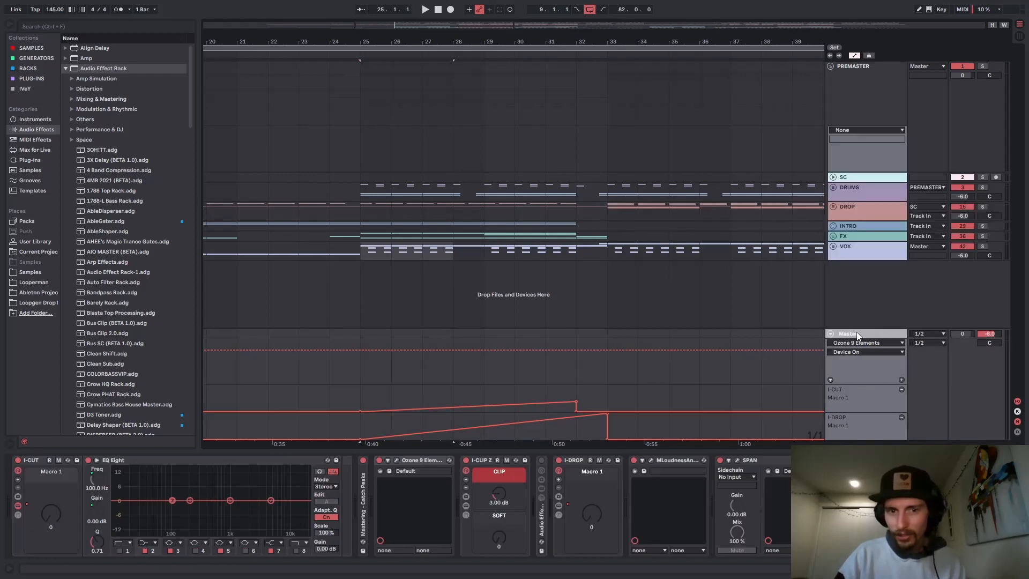
Step: Open Ozone 9 Elements on the Master and review its mid and side Equalizer curves, Imager and Maximizer
left_click(397, 461)
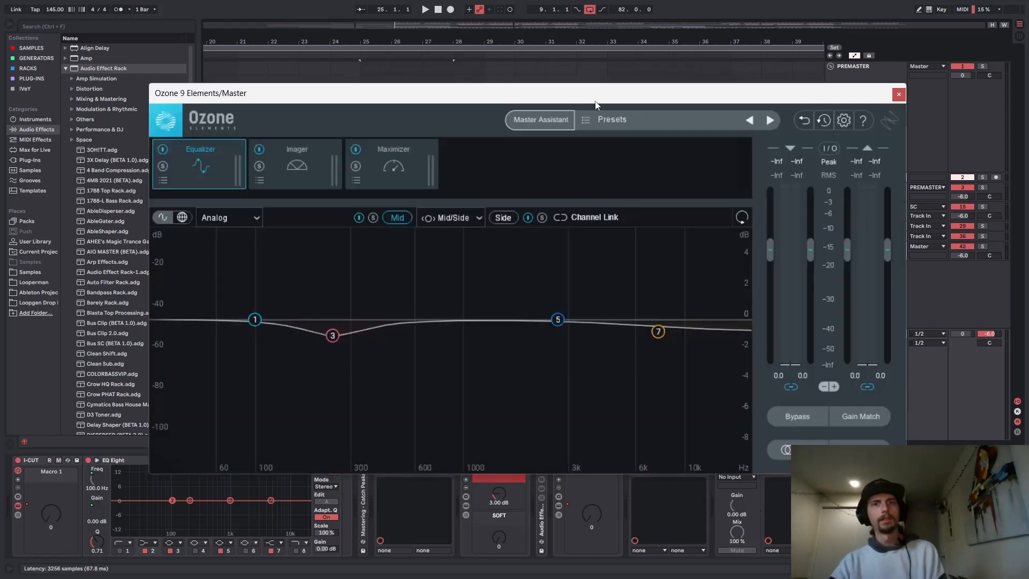
left_click_drag(596, 101, 601, 73)
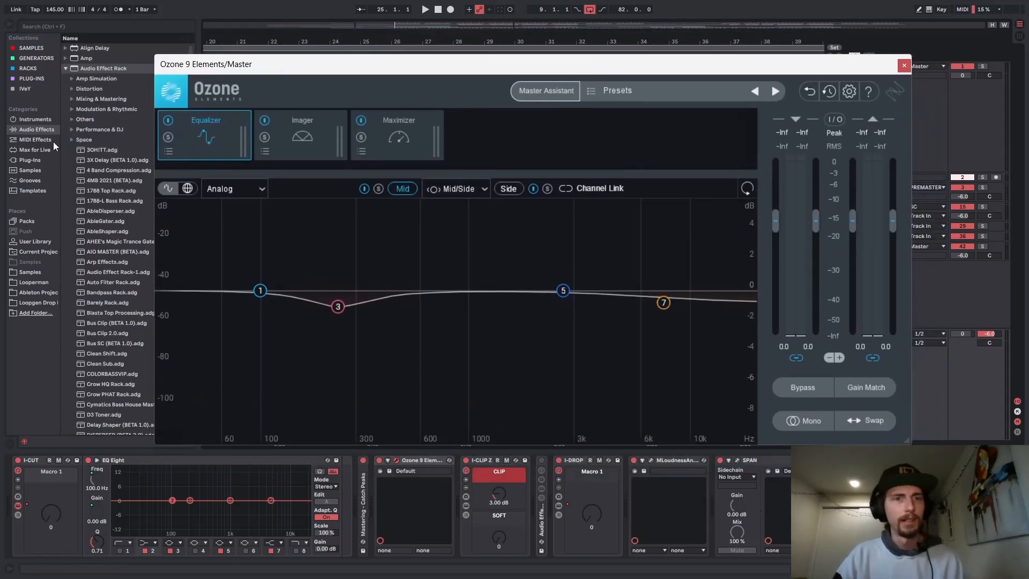
left_click(504, 193)
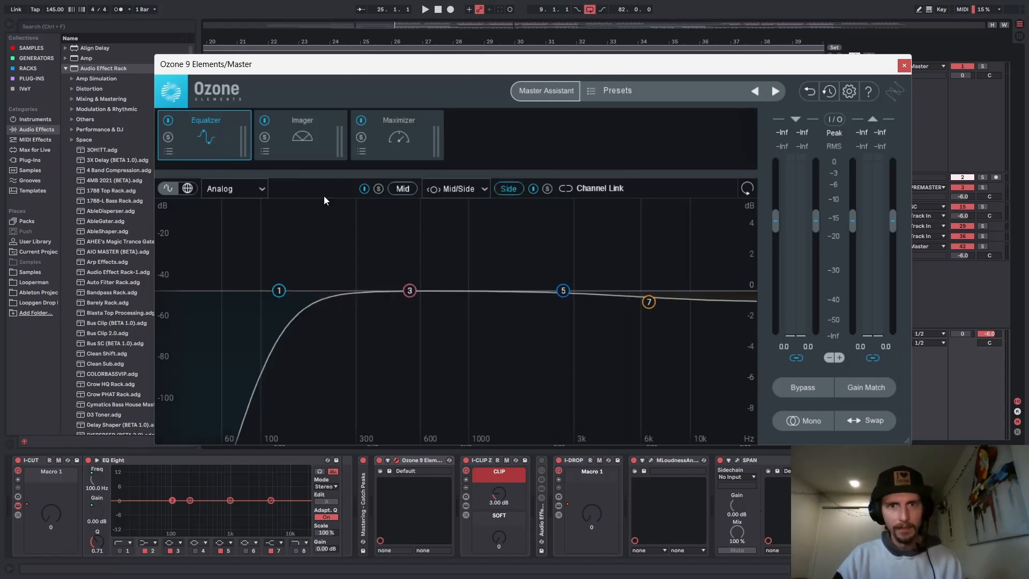
left_click(404, 191)
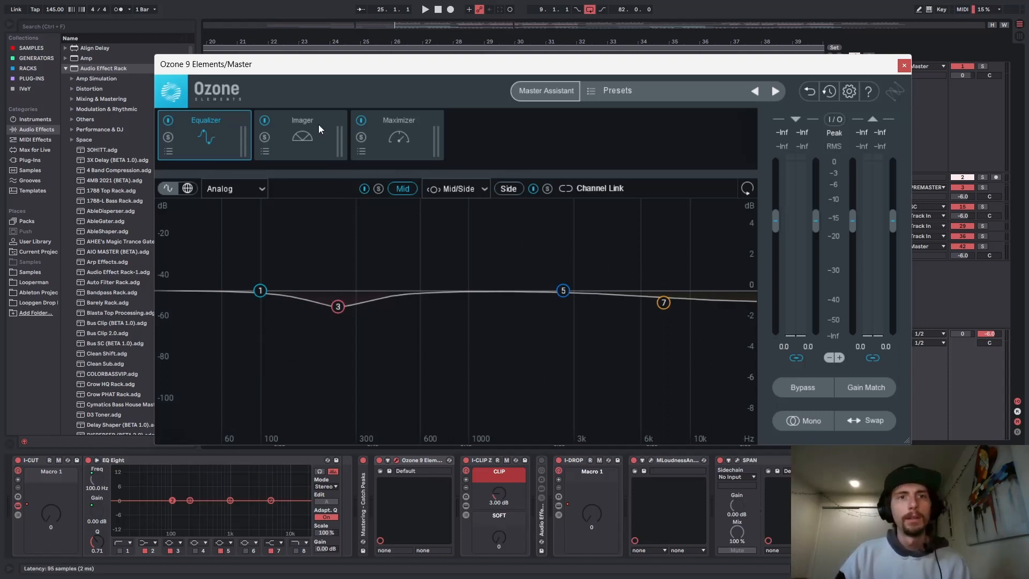
left_click(306, 137)
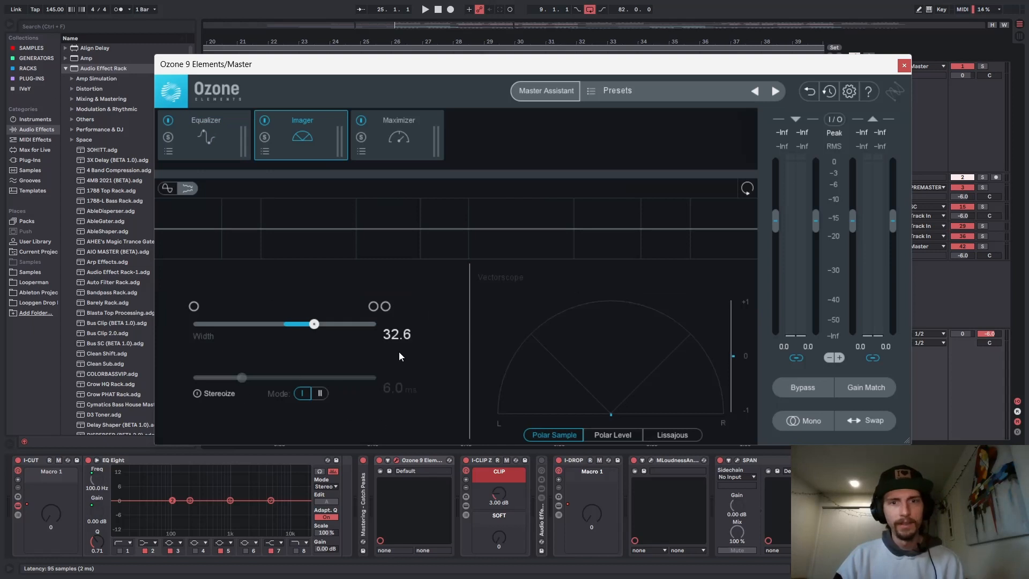
left_click(401, 138)
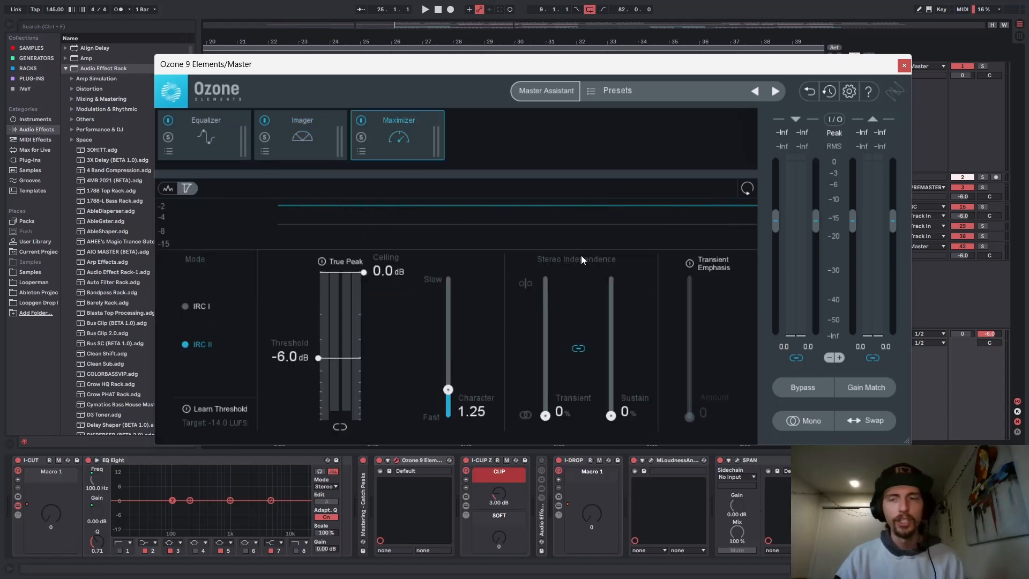
Step: Audition the mix from bar 25 and from the drop at bar 33 while watching the Ozone Maximizer's limiting
key("space")
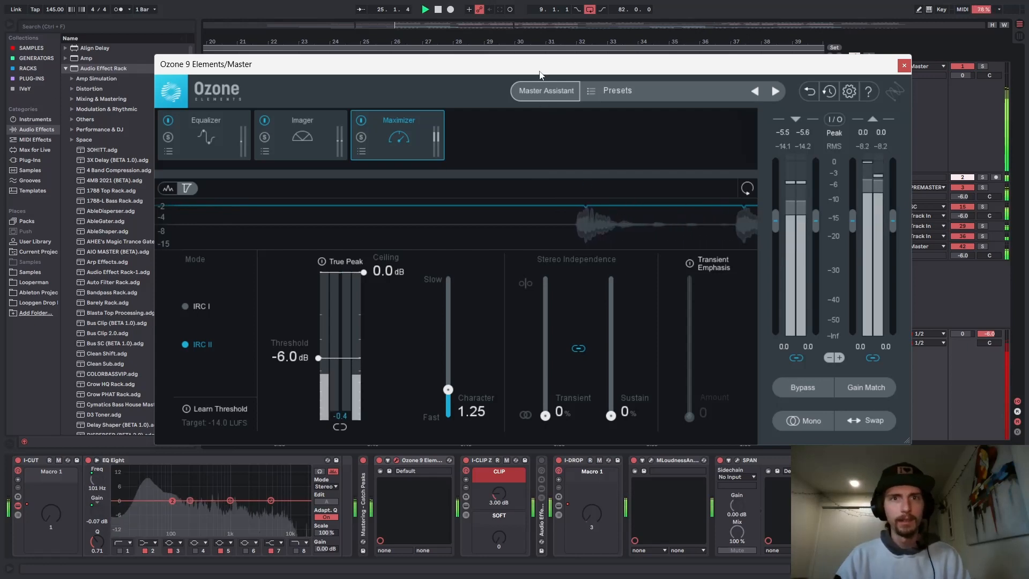
left_click_drag(539, 73, 529, 290)
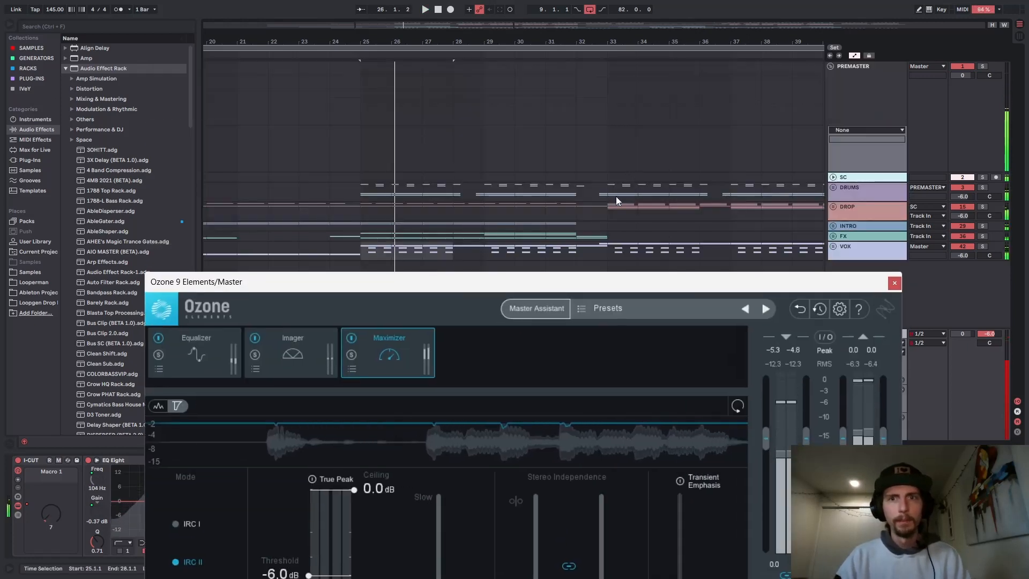
left_click(607, 208)
key("space")
key("space")
left_click_drag(616, 281, 558, 182)
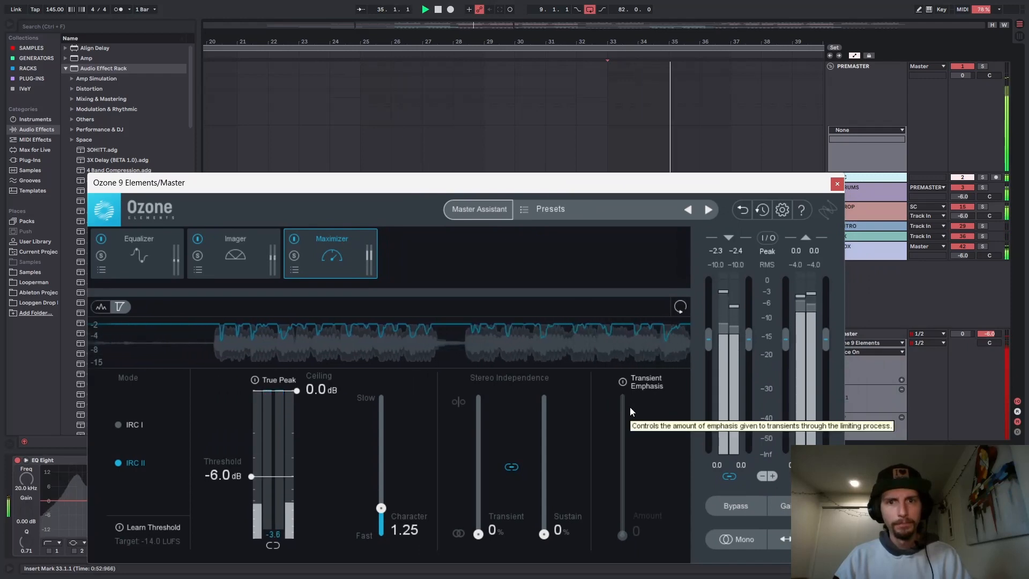
key("space")
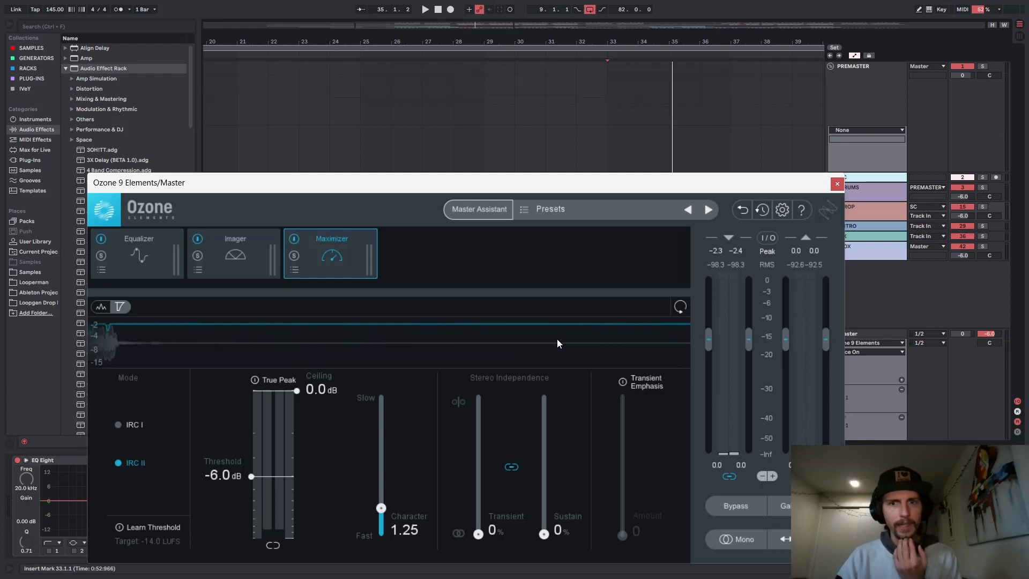
key("space")
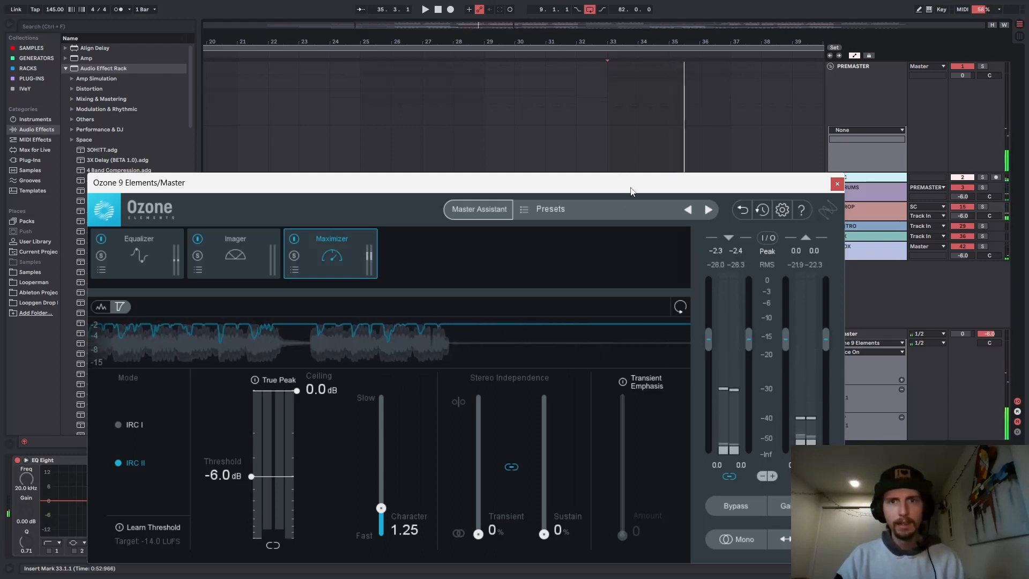
left_click_drag(632, 188, 614, 80)
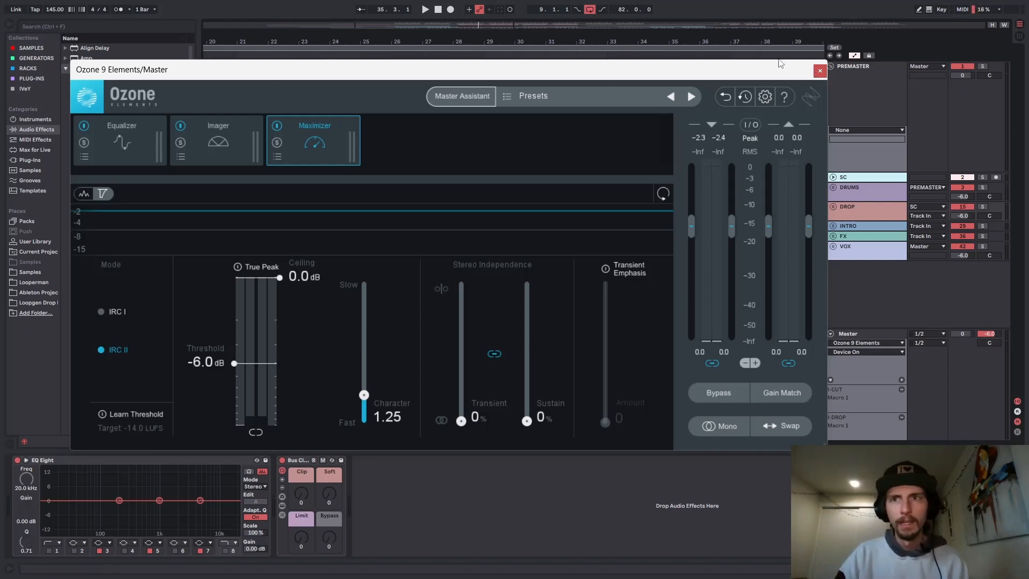
Step: Close Ozone 9 Elements, reselect the Master track, and inspect the I-CLIP rack's chains before folding them away again
left_click(819, 71)
left_click(858, 333)
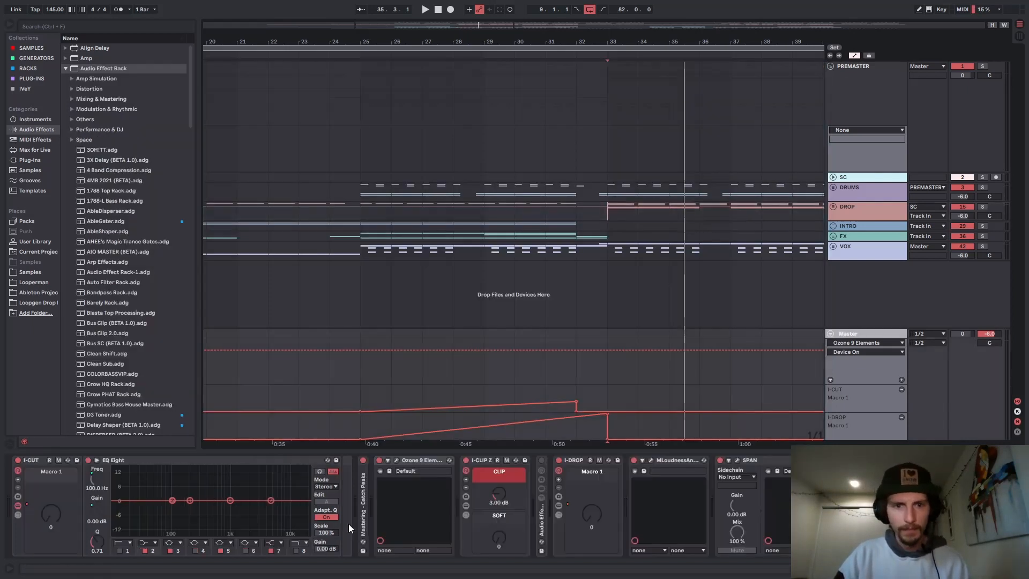
left_click(484, 460)
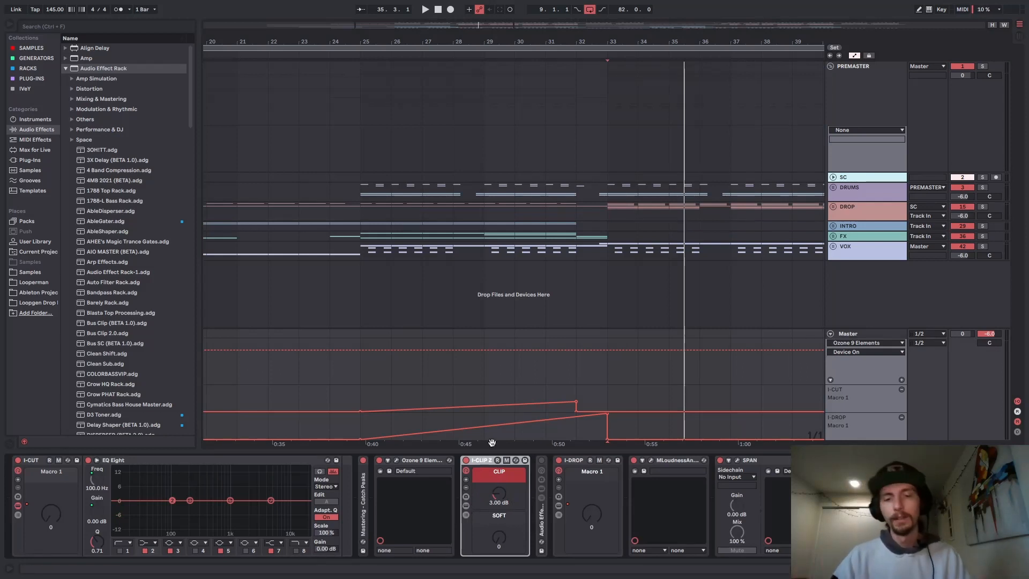
left_click(465, 504)
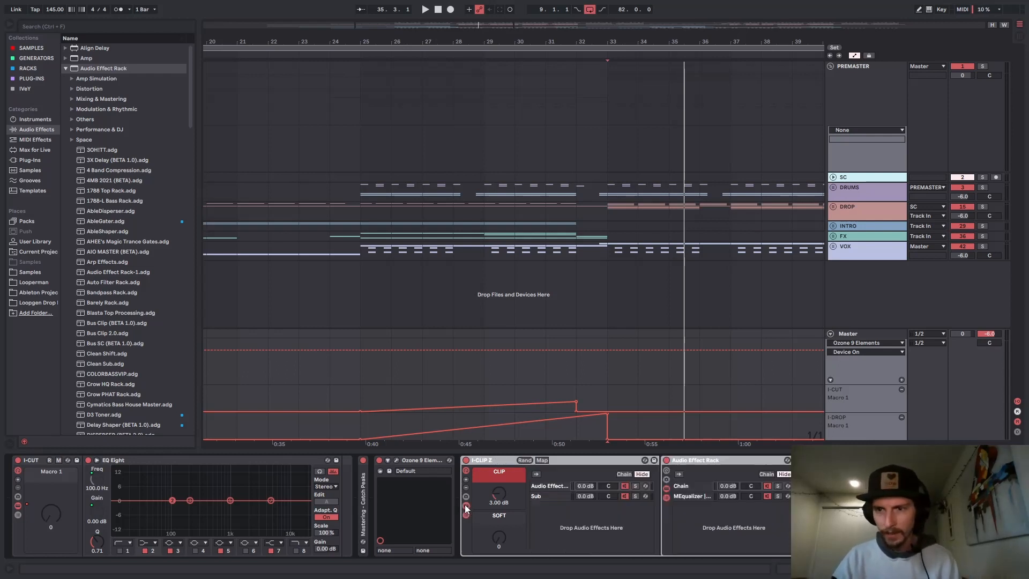
left_click(465, 506)
left_click(466, 514)
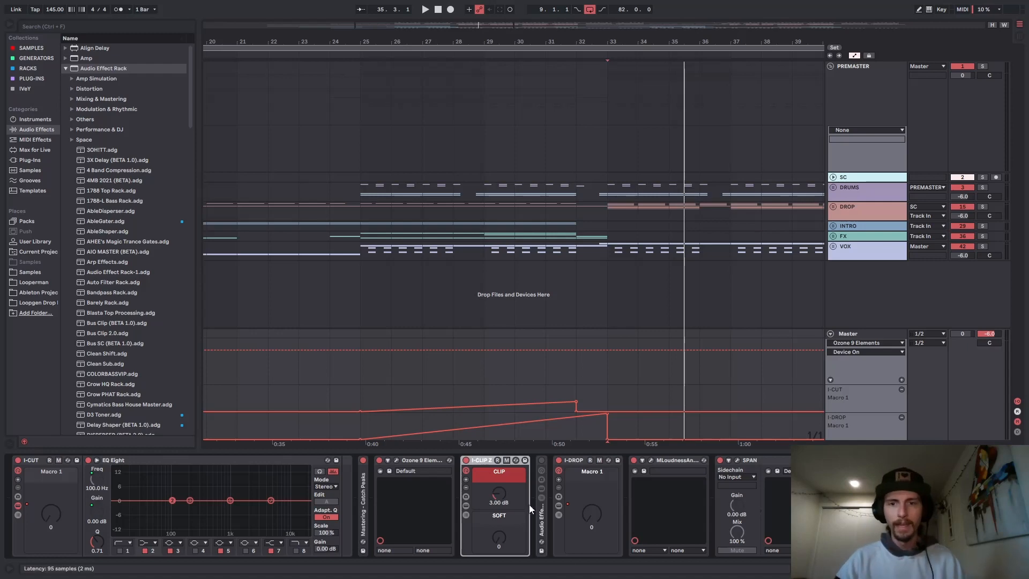
Step: Open Voxengo SPAN on the Master, play the drop to check its spectrum and levels, and close the analyzer
left_click(737, 460)
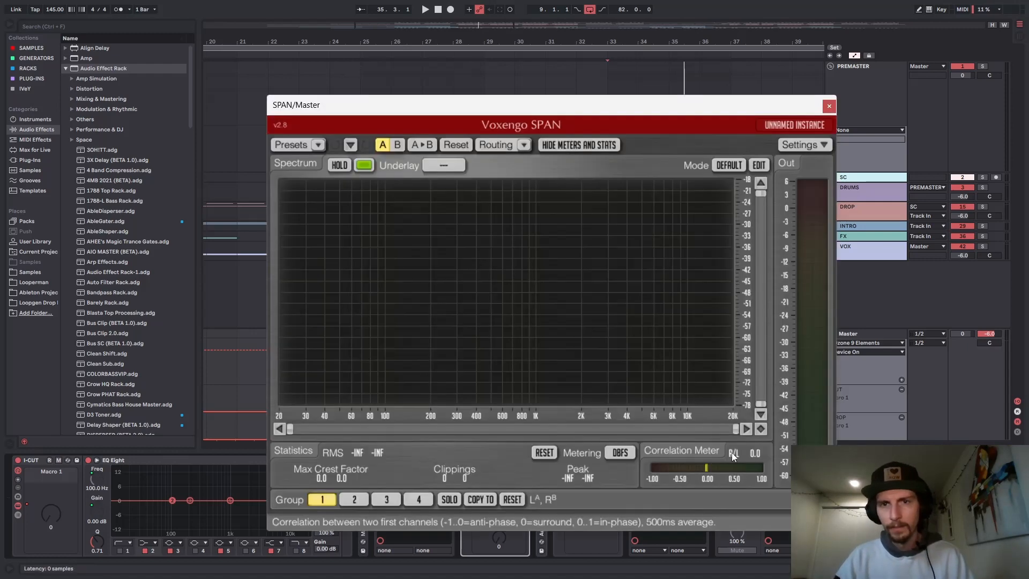
left_click_drag(514, 98, 454, 55)
key("space")
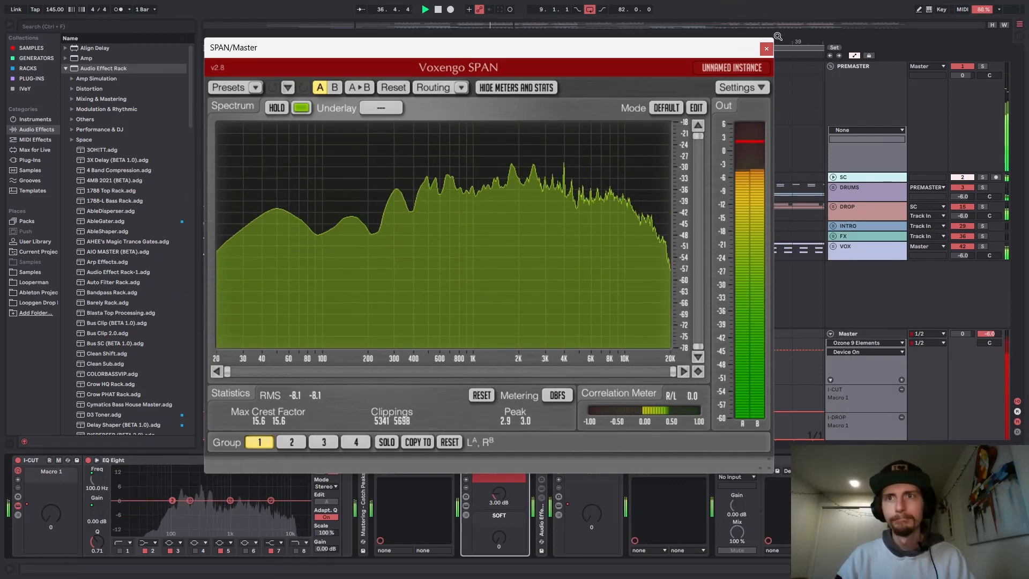
left_click(767, 49)
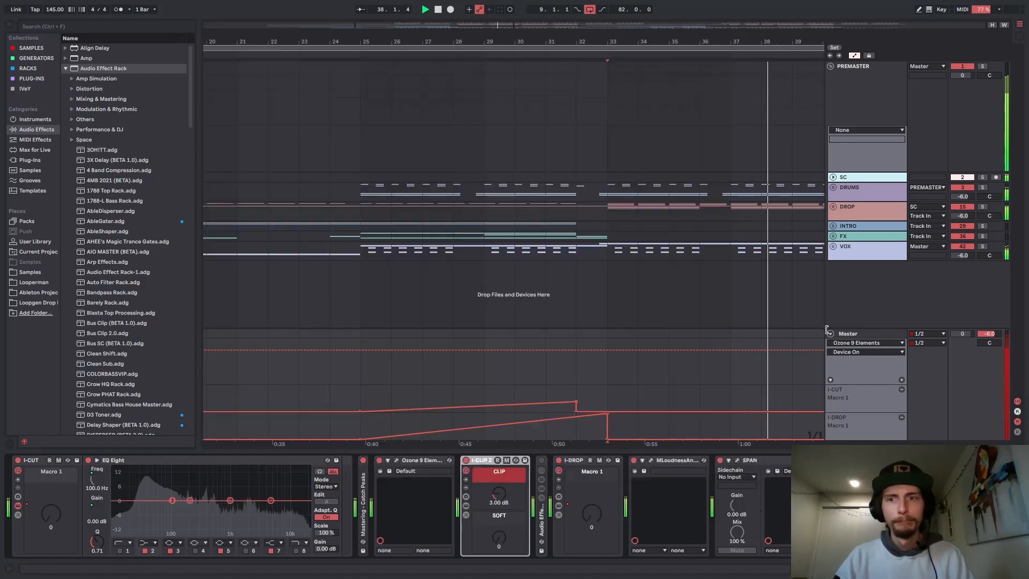
Step: Show the whole arrangement and follow the playback through the breakdown and second build-up into the second drop after bar 65
key("w")
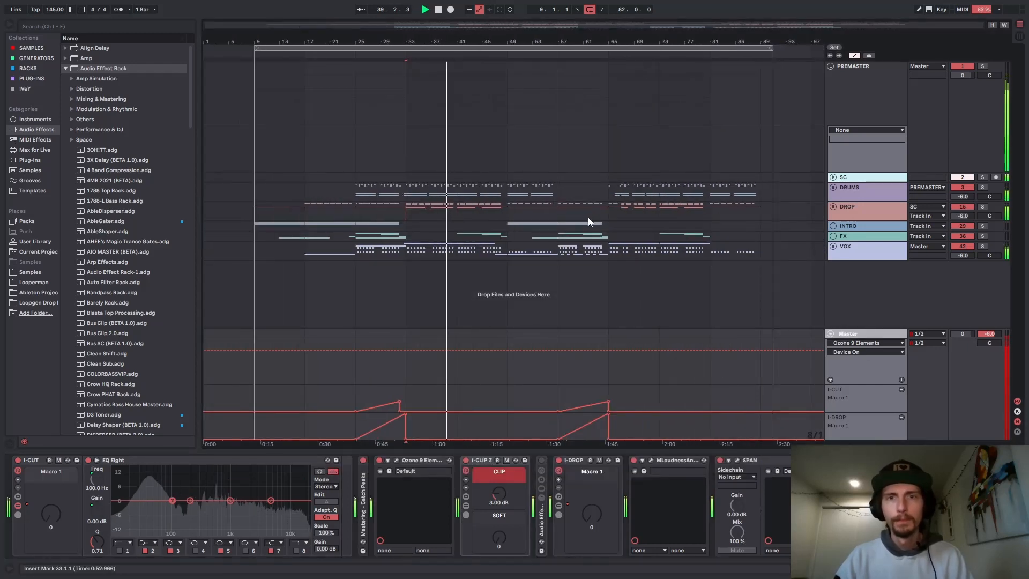
left_click(359, 10)
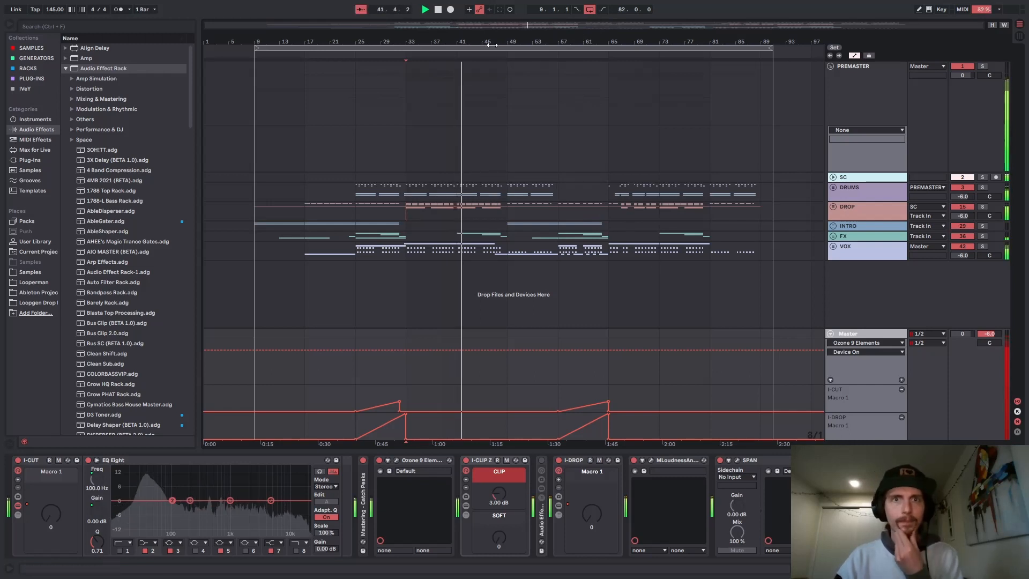
left_click_drag(487, 41, 466, 60)
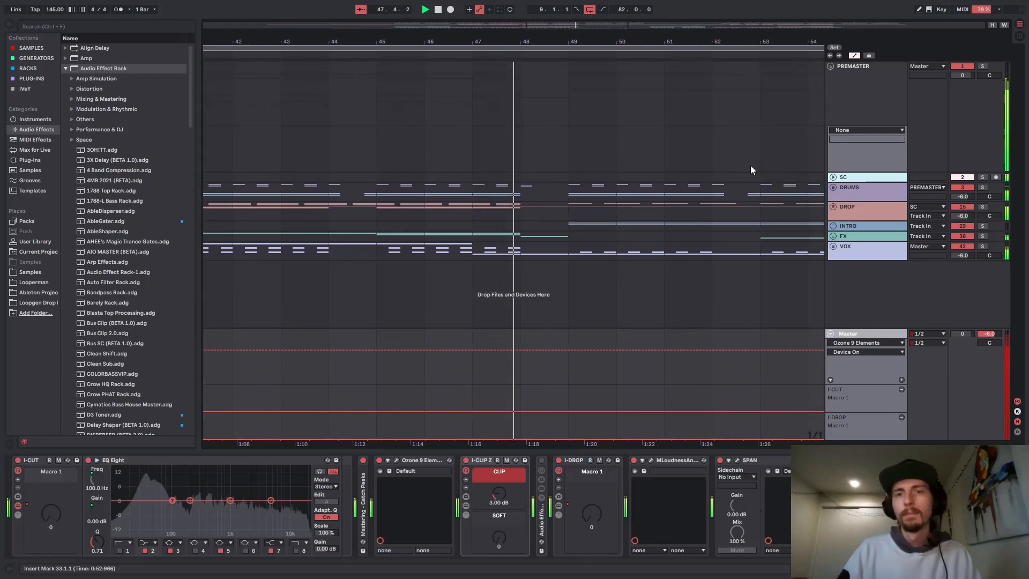
left_click(361, 10)
left_click_drag(543, 38, 388, 43)
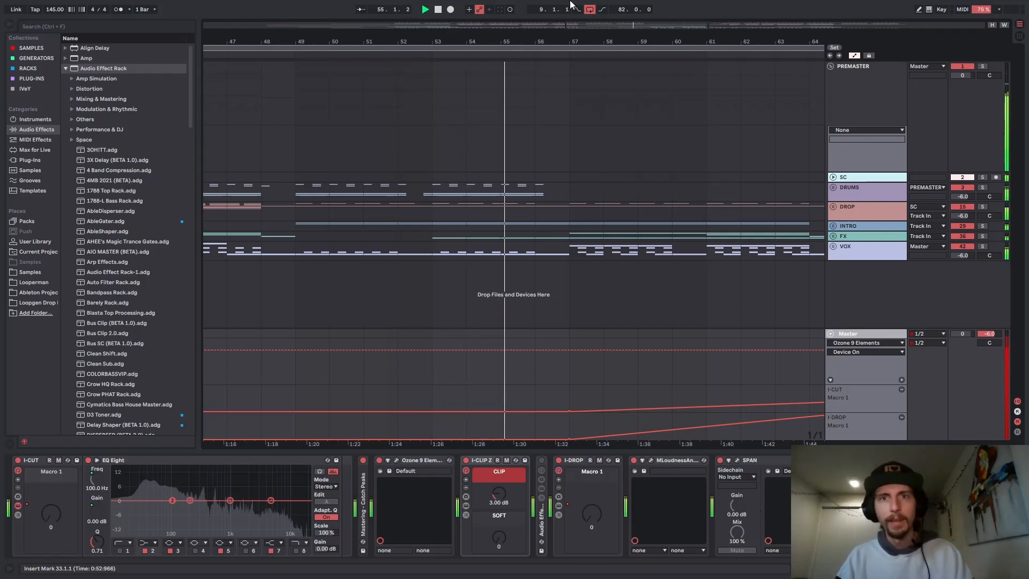
left_click_drag(590, 38, 538, 40)
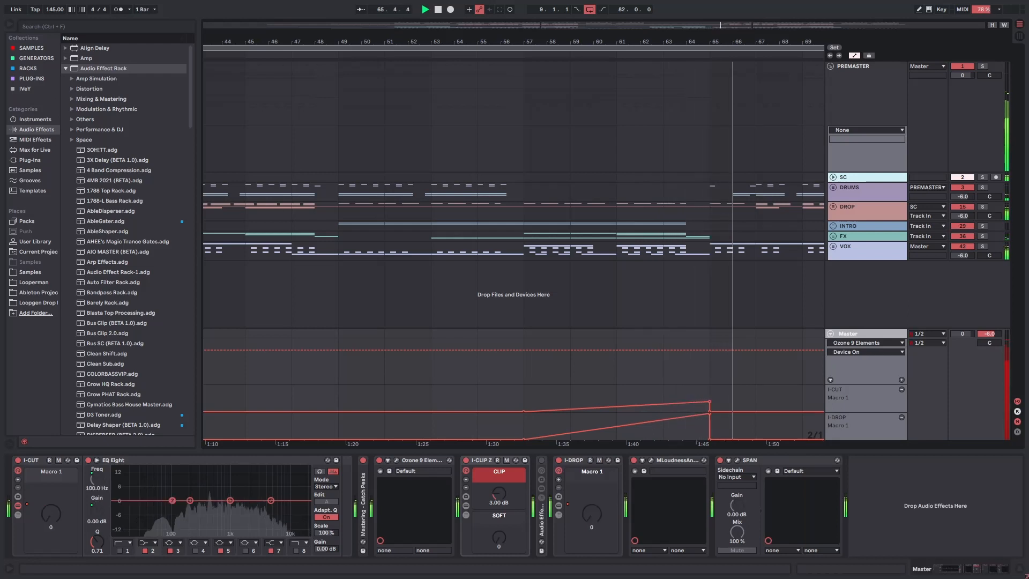
left_click(361, 10)
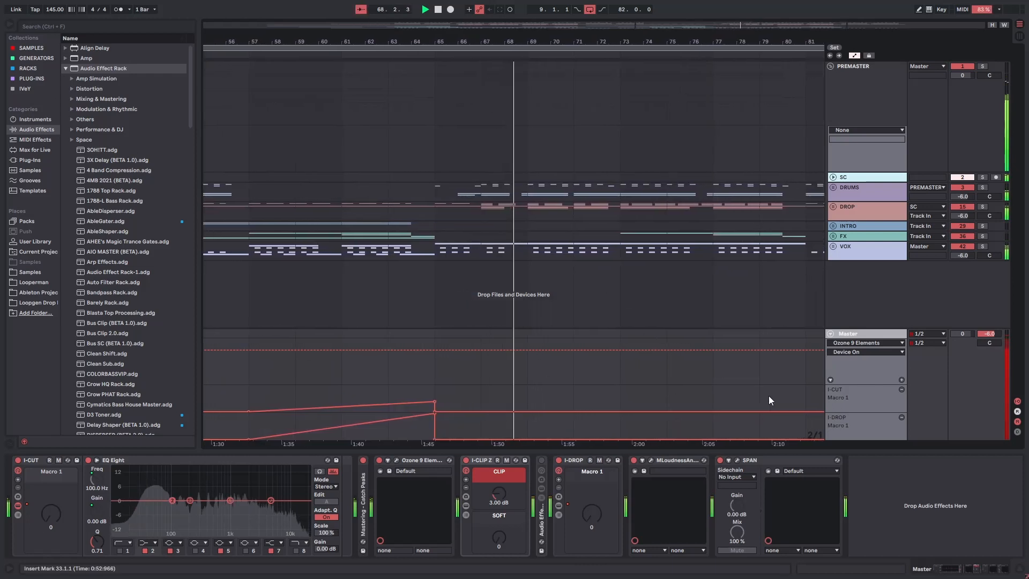